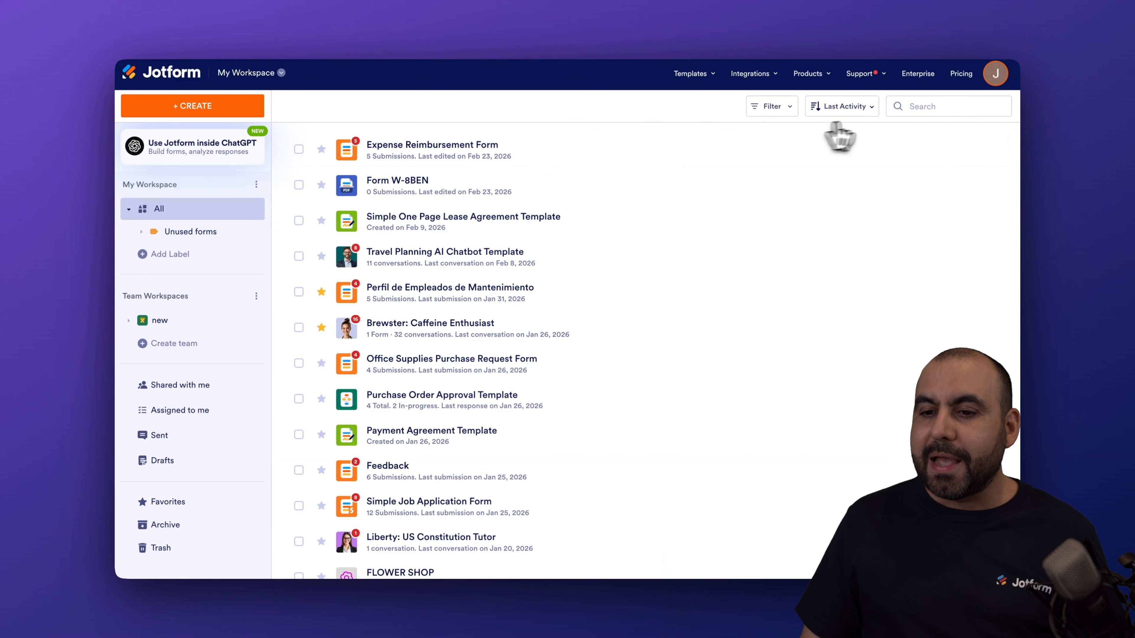
Open the Expense Reimbursement Form for editing, close the Copilot, and switch to its document in the PDF Editor
click(889, 152)
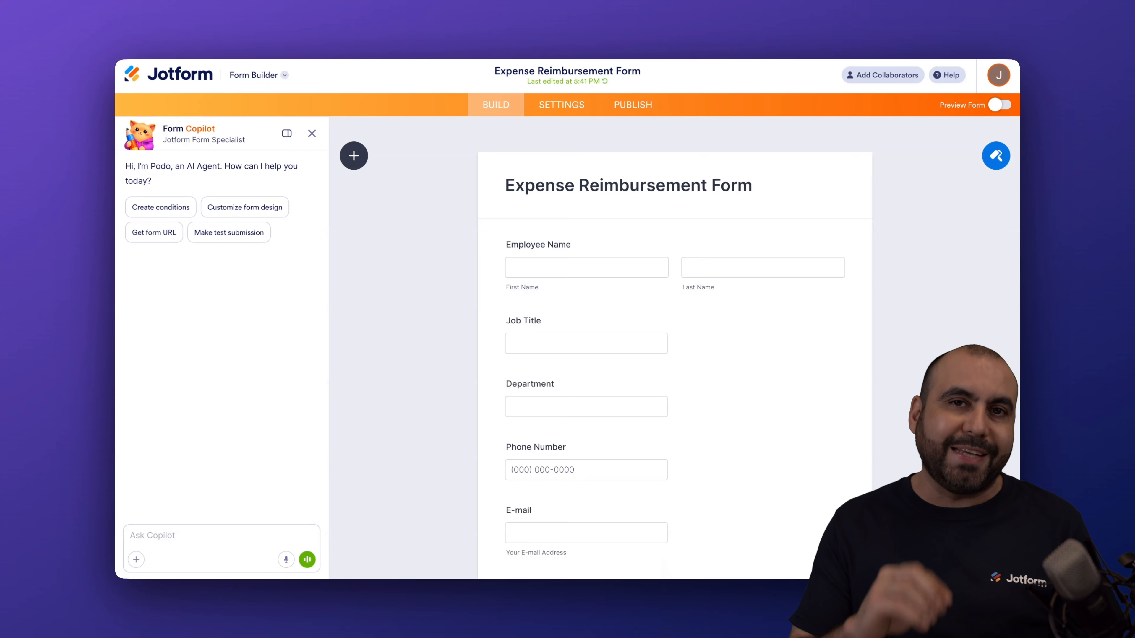
click(311, 133)
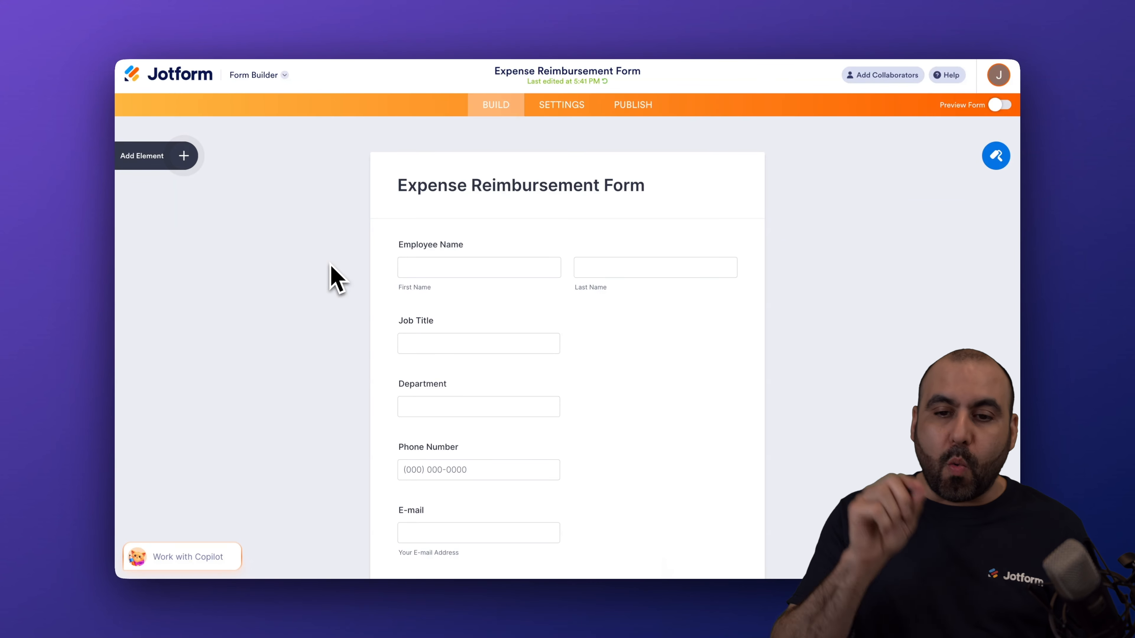
click(266, 75)
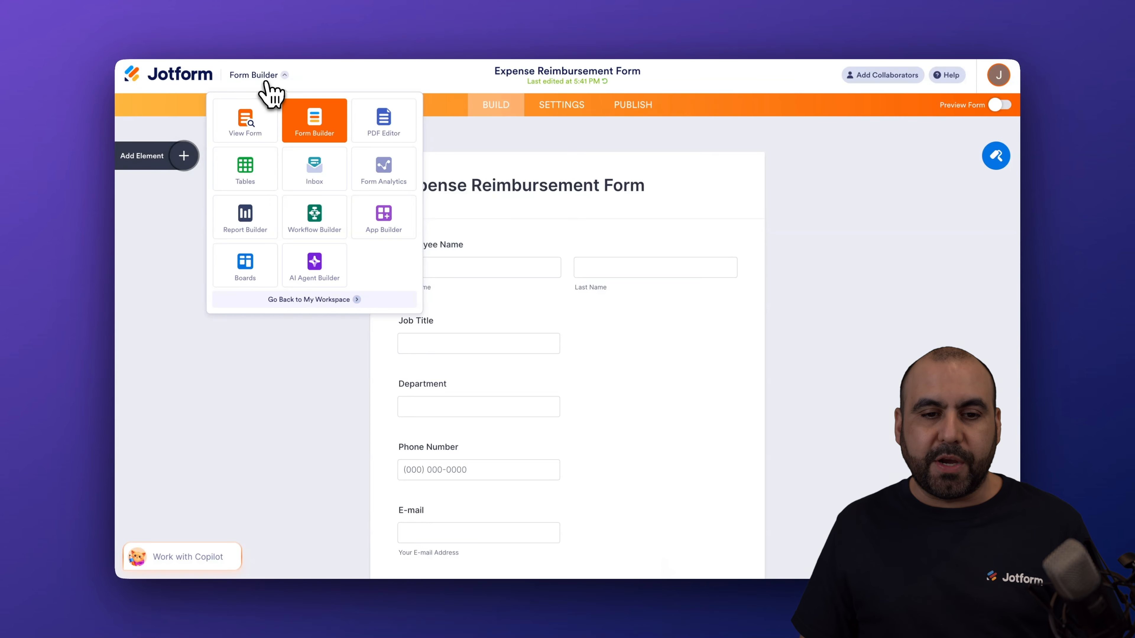
click(385, 125)
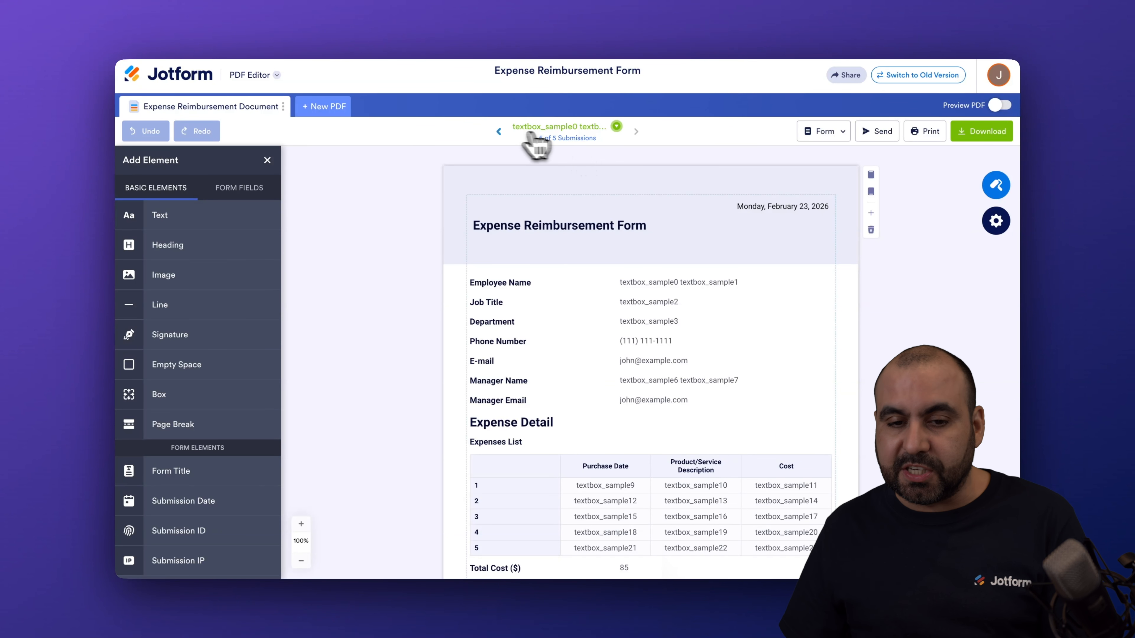
Page back through two earlier submissions in the document and return to the last one
click(499, 130)
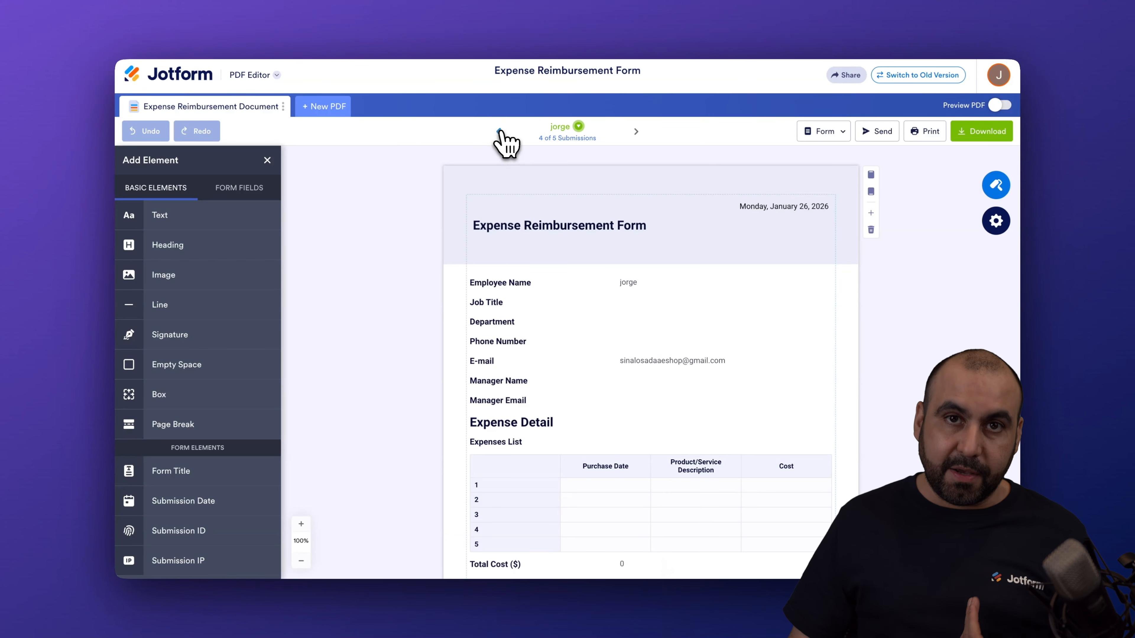
click(500, 131)
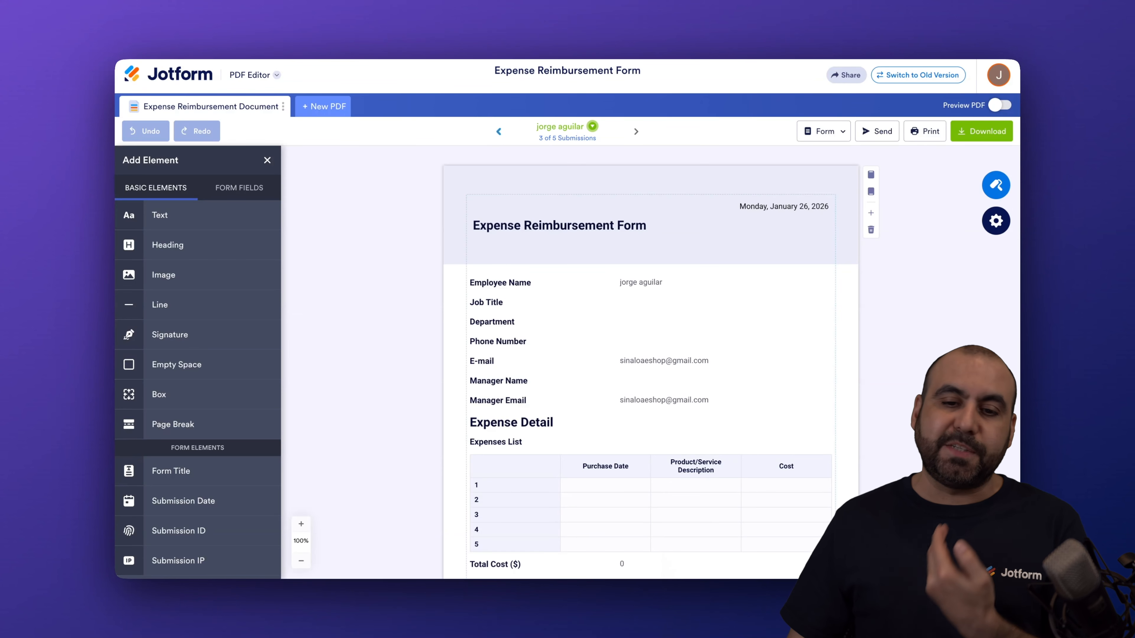
click(636, 131)
click(636, 131)
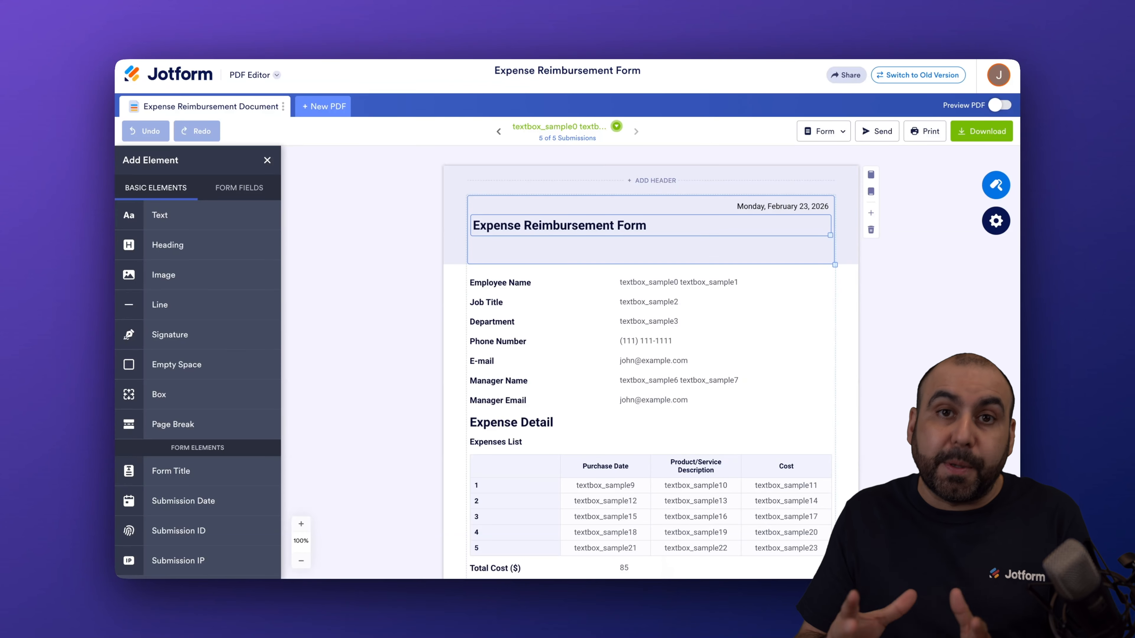
Change the document heading to "Expense Reimbursement Form TEST"
triple_click(612, 225)
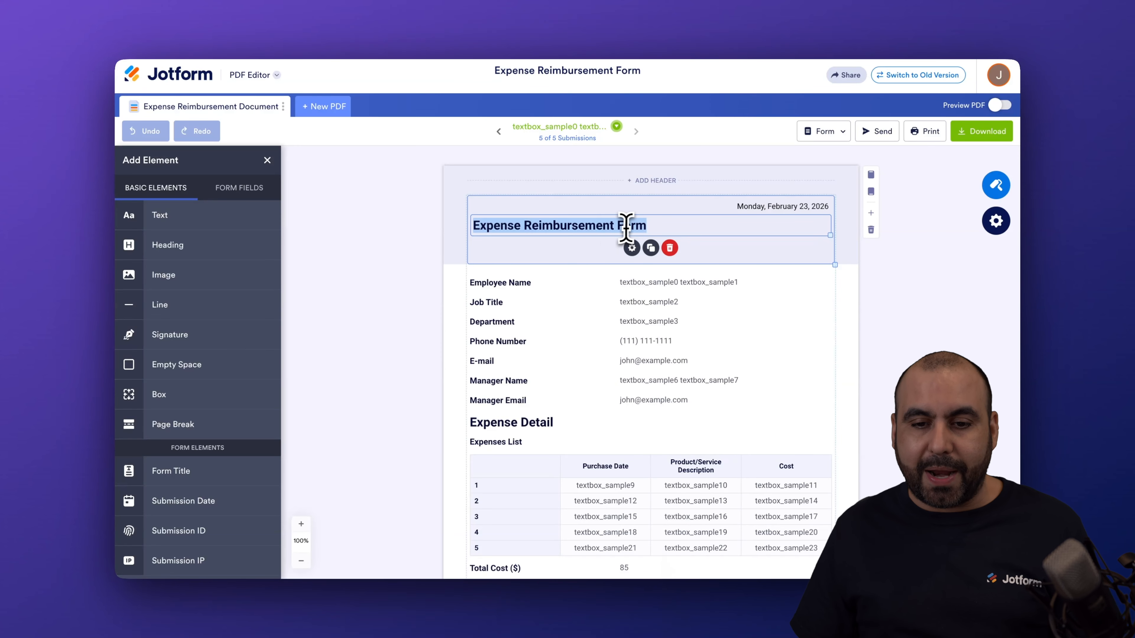
click(647, 226)
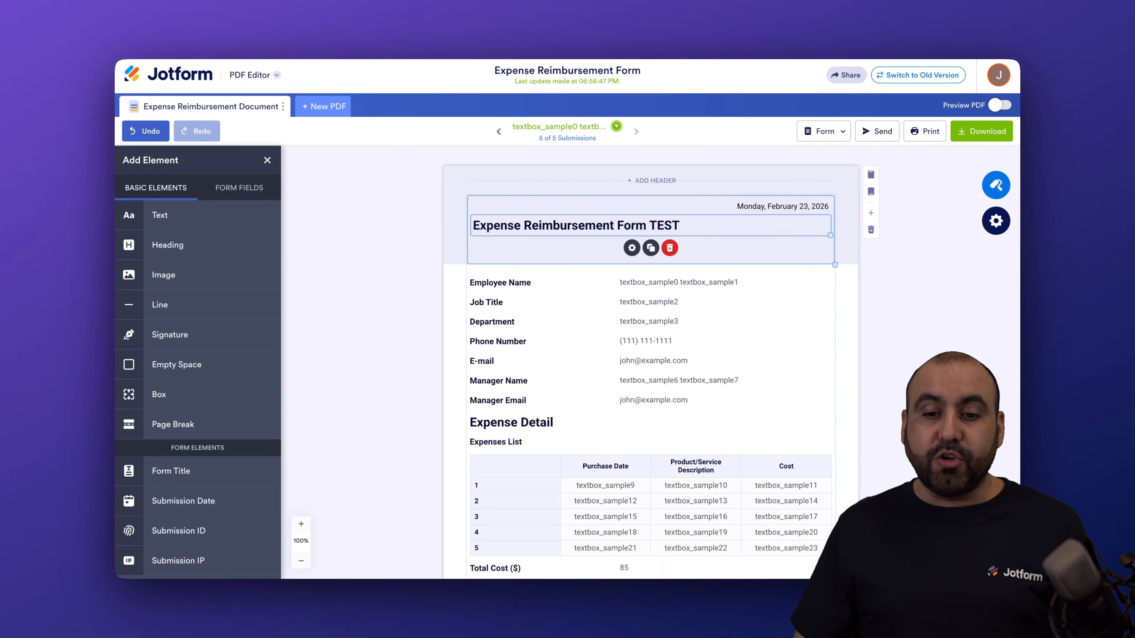
Style the document heading in Comic Sans MS at 24pt, with italic on and bold off
click(631, 247)
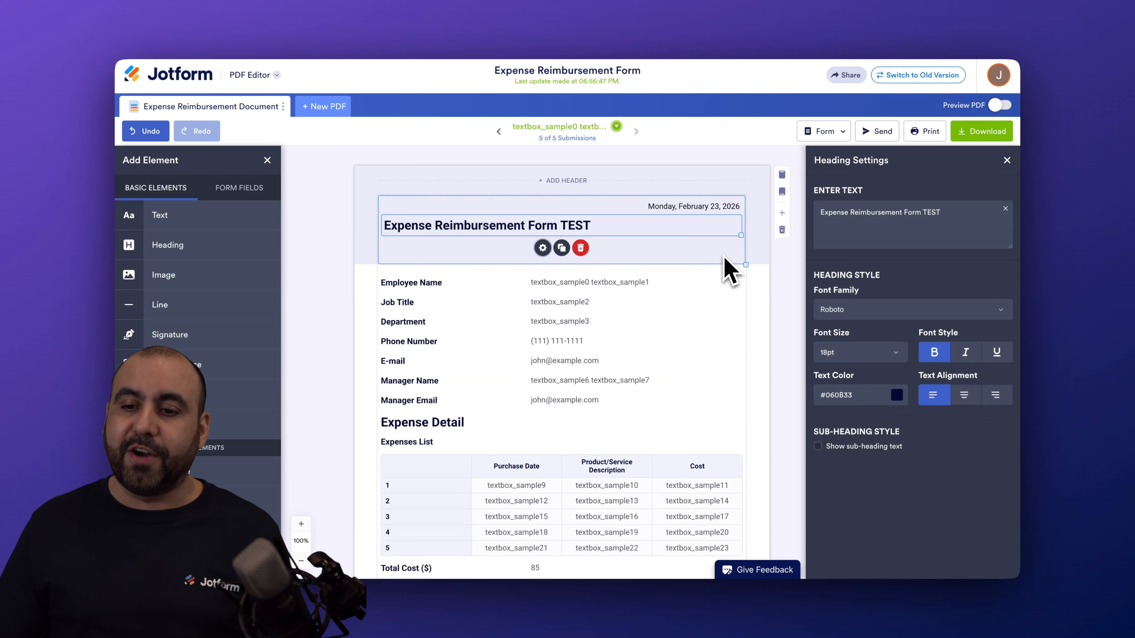
drag(956, 212, 822, 214)
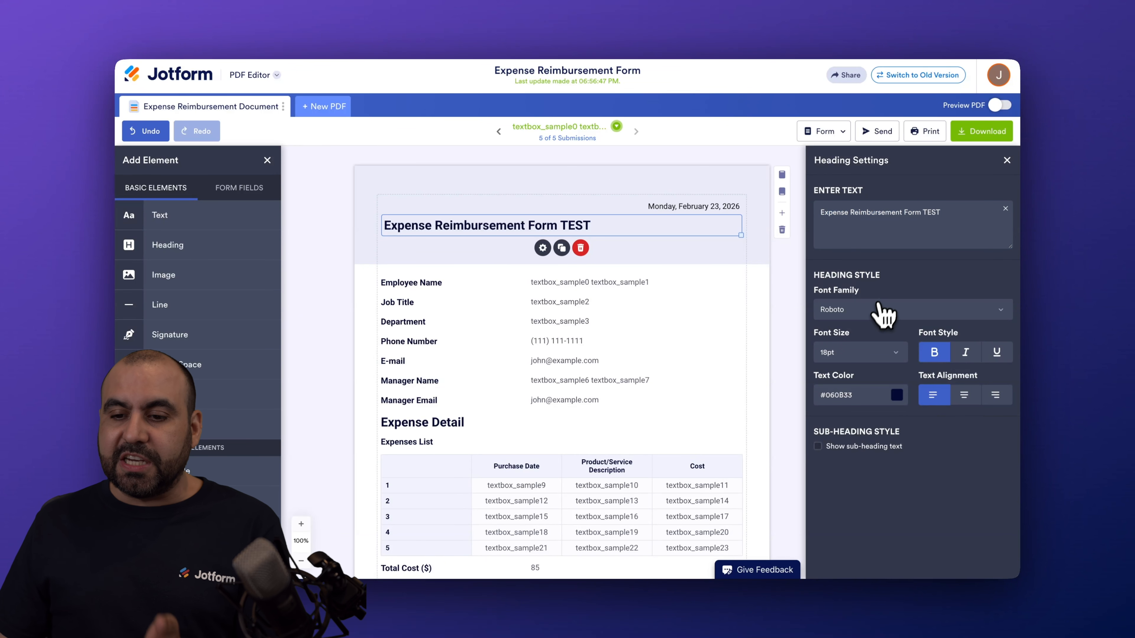
click(883, 311)
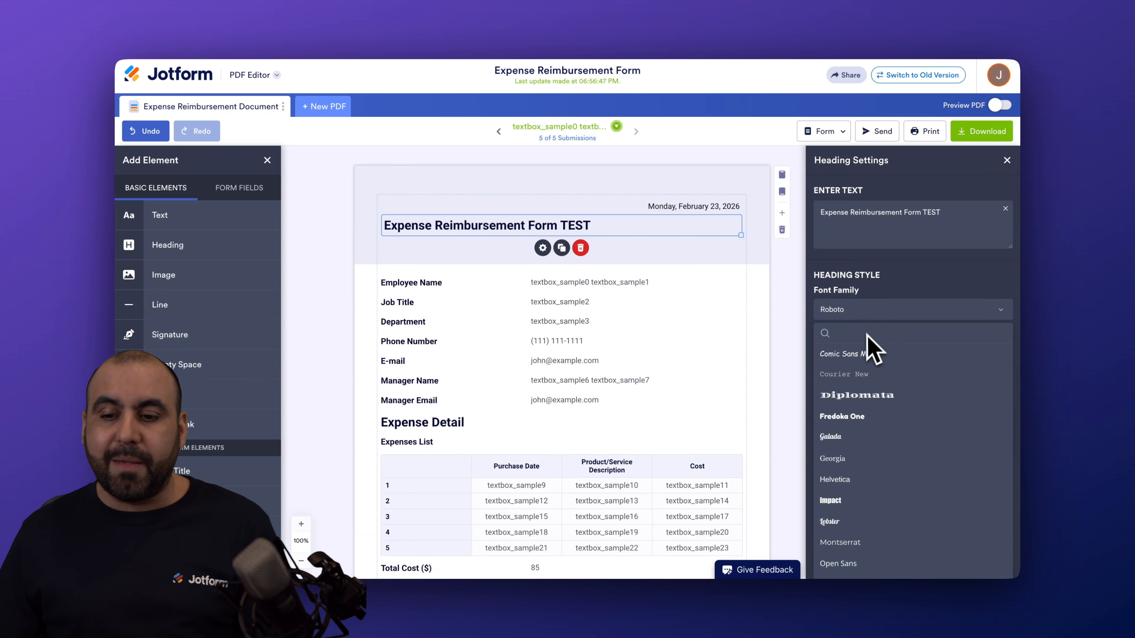
click(864, 355)
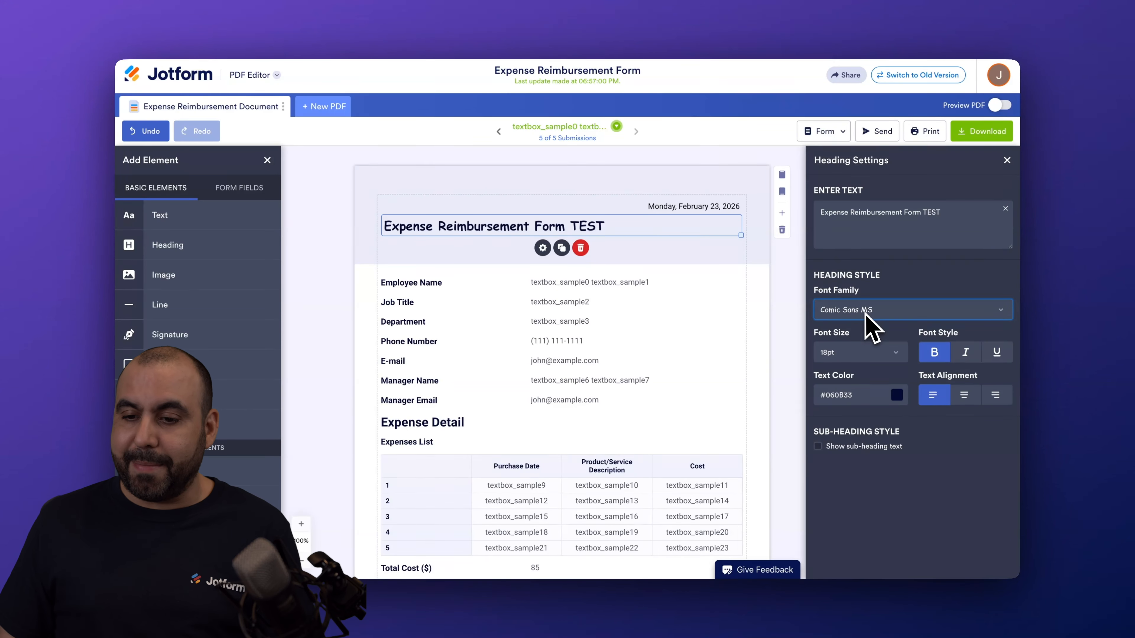
click(873, 352)
scroll(848, 489, down, 2)
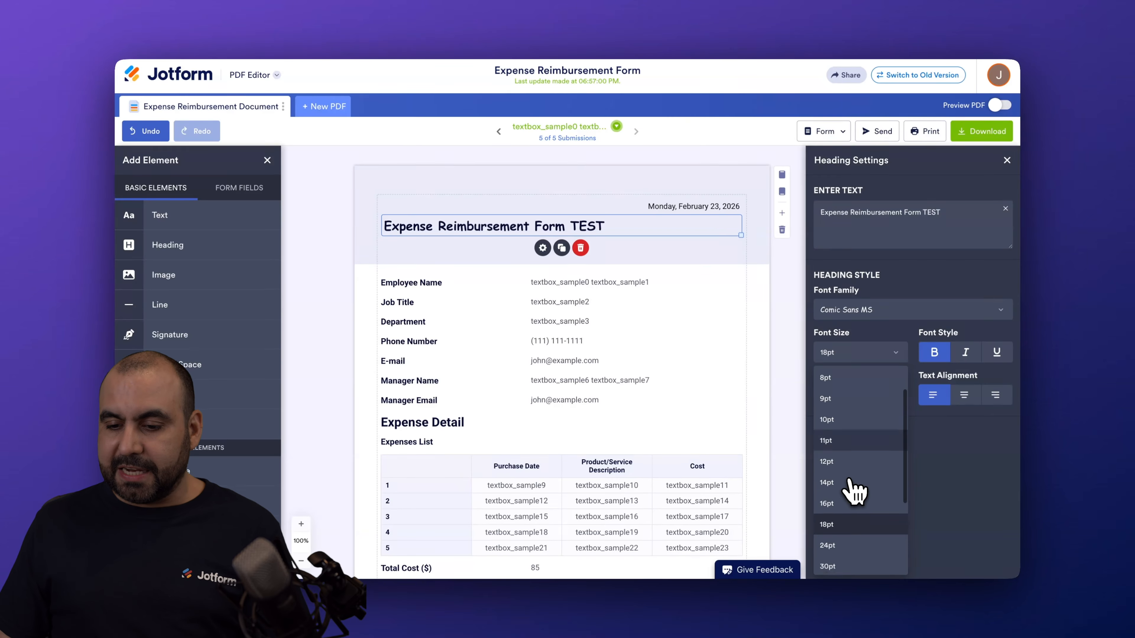
click(848, 540)
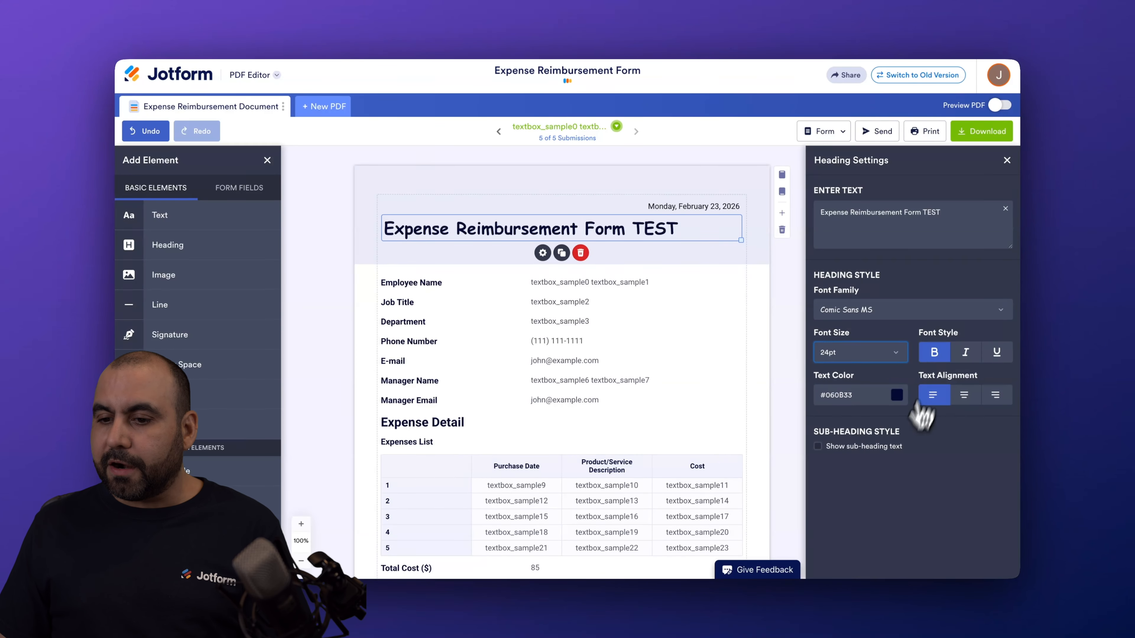
click(965, 352)
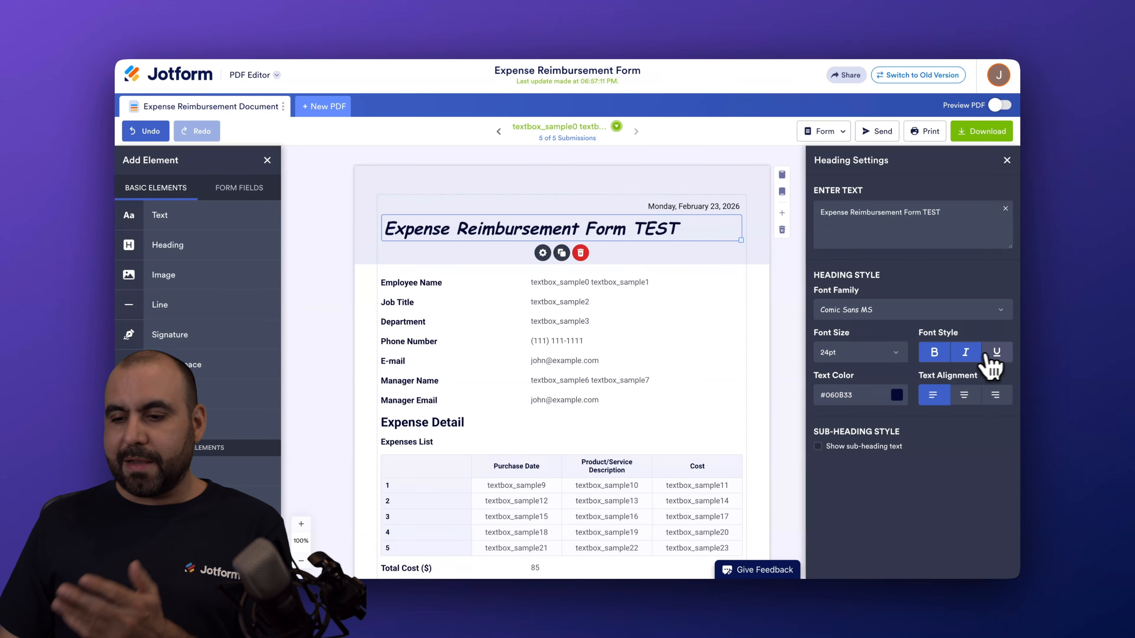
click(934, 352)
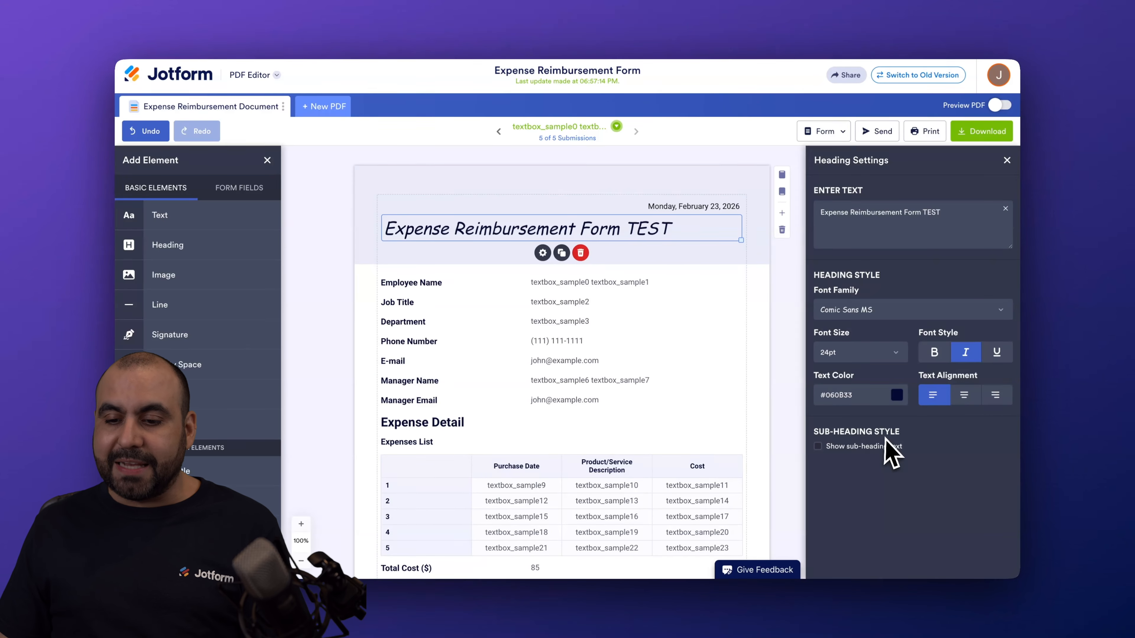
Enable the heading's sub-heading text, enter "test" and clear it again, and look over the sub-heading style options
click(817, 446)
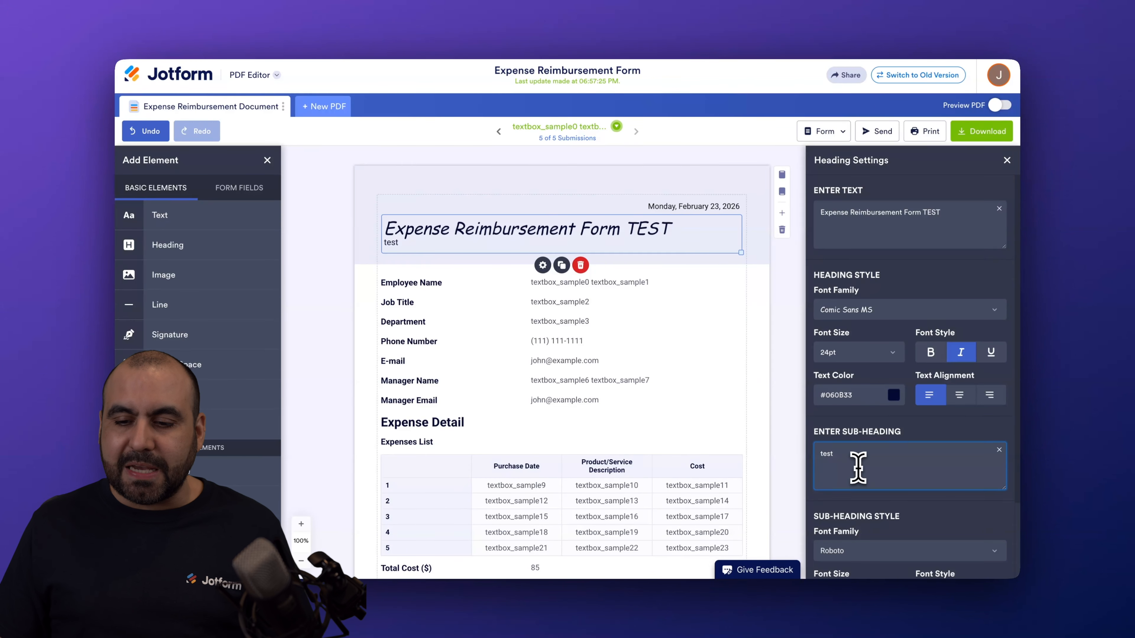
drag(958, 456, 816, 466)
key(BackSpace)
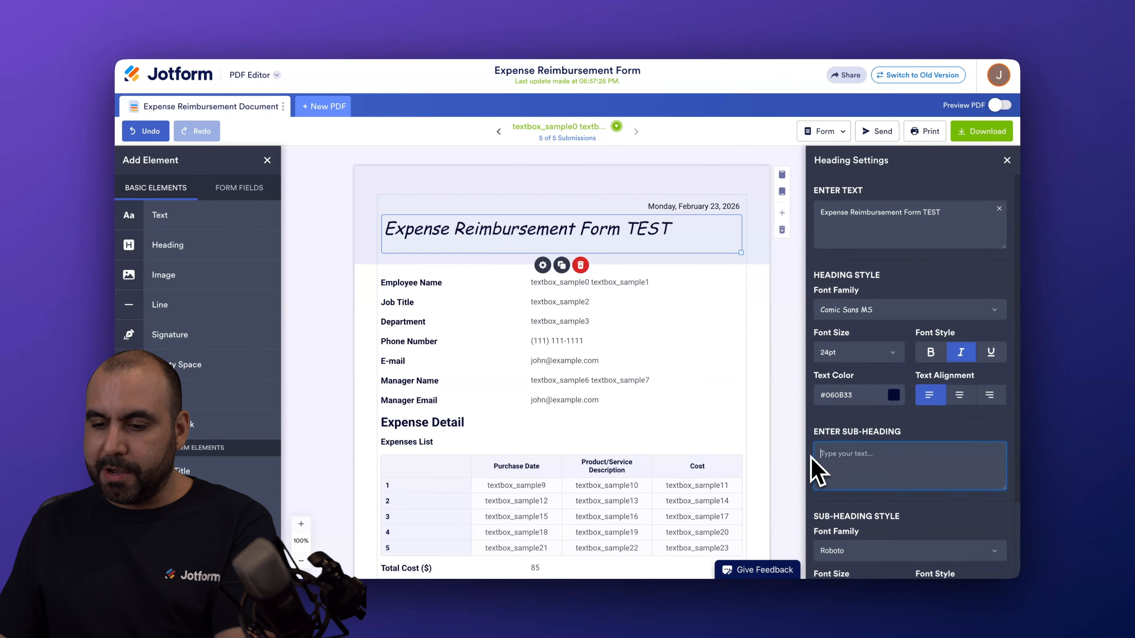
scroll(907, 447, down, 2)
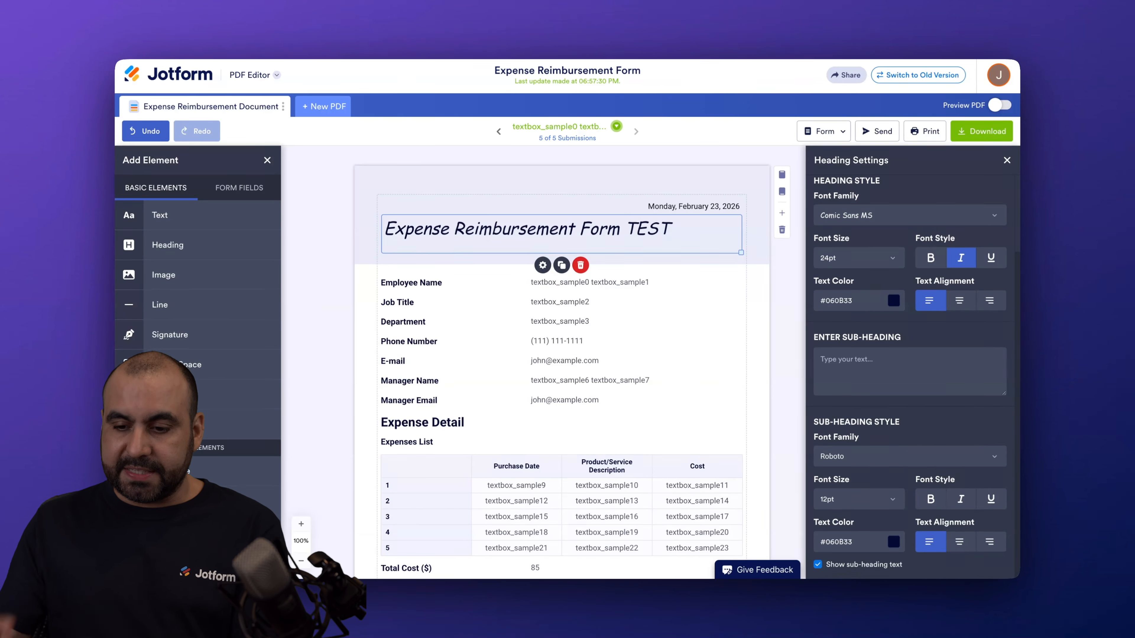
scroll(912, 443, up, 2)
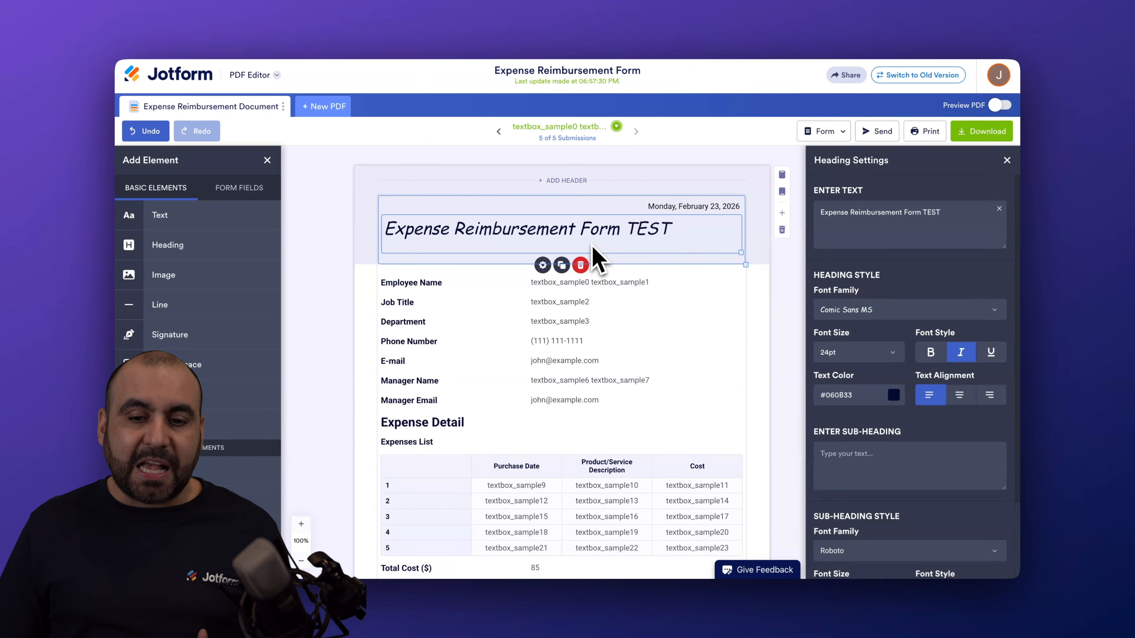
Delete the document heading and undo the deletion
click(580, 265)
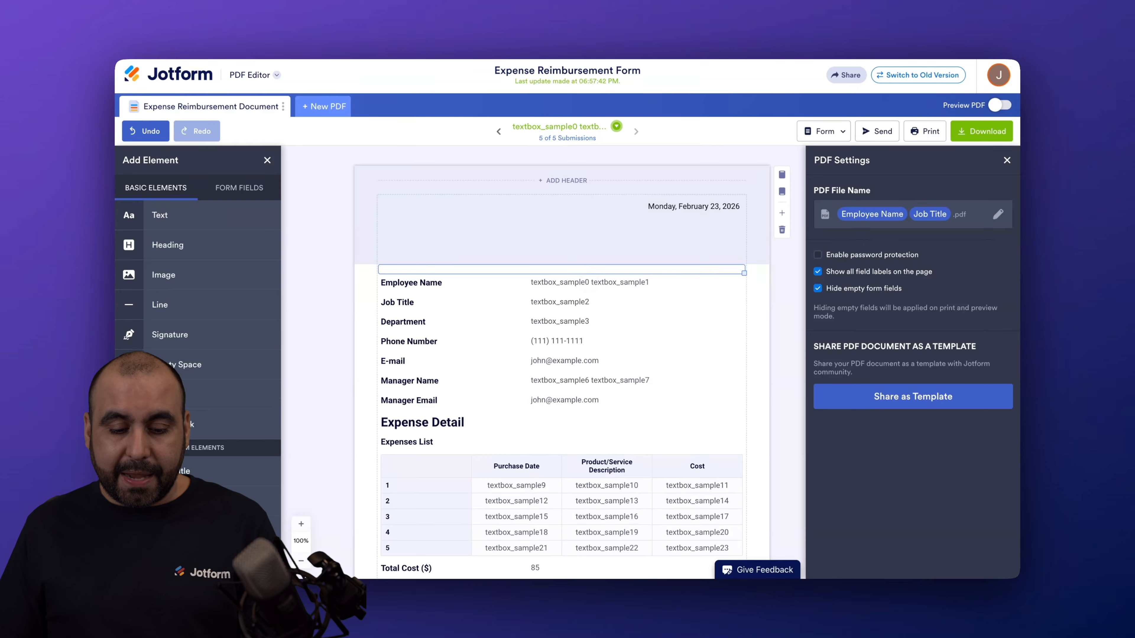
key(ctrl+z)
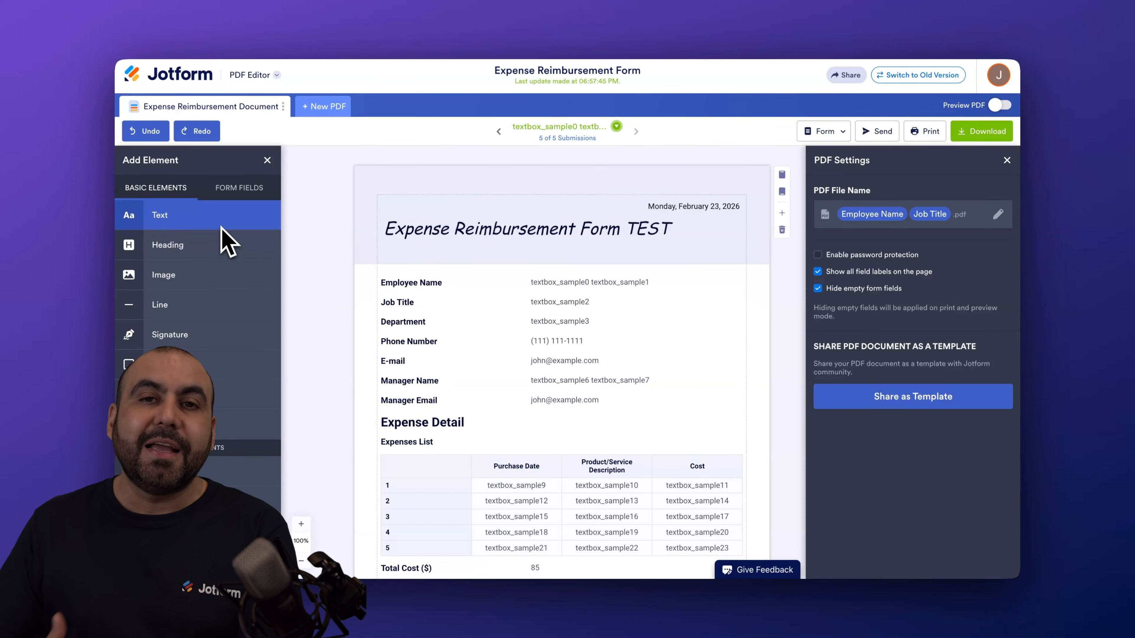
Review the whole document page and check the submission date's format and style settings
scroll(519, 266, down, 5)
scroll(519, 266, up, 3)
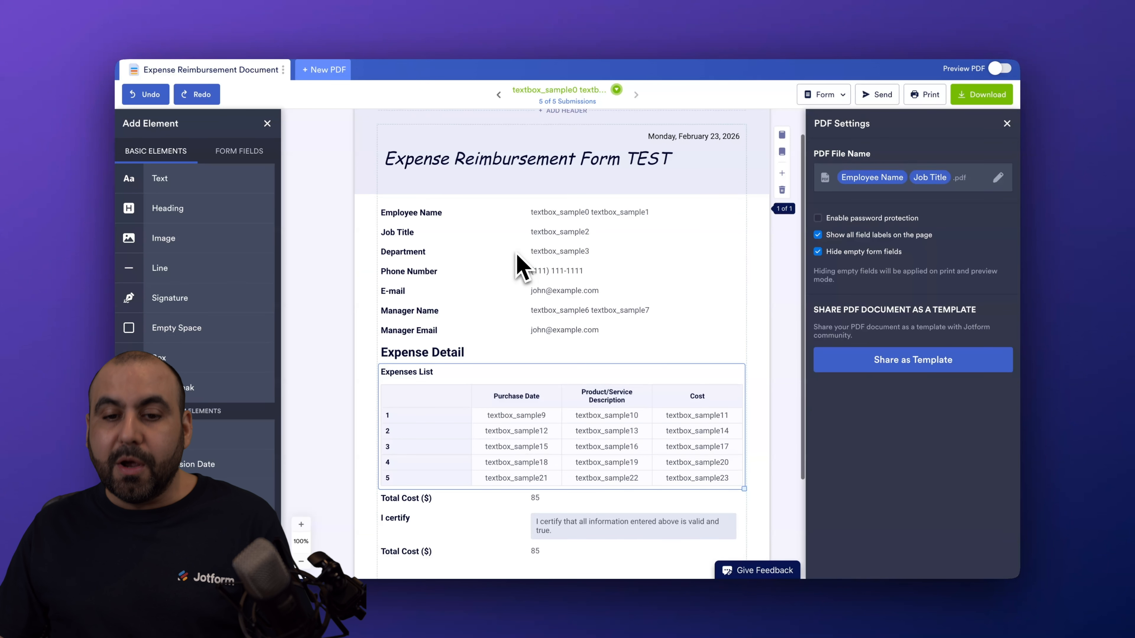
scroll(519, 264, up, 3)
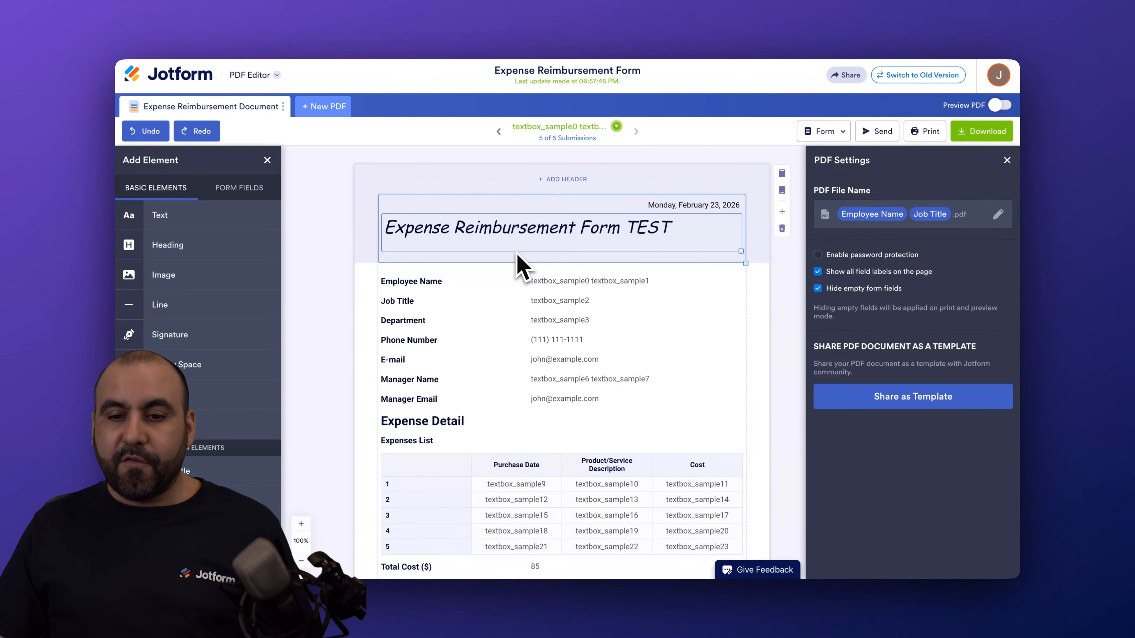
click(568, 226)
click(699, 206)
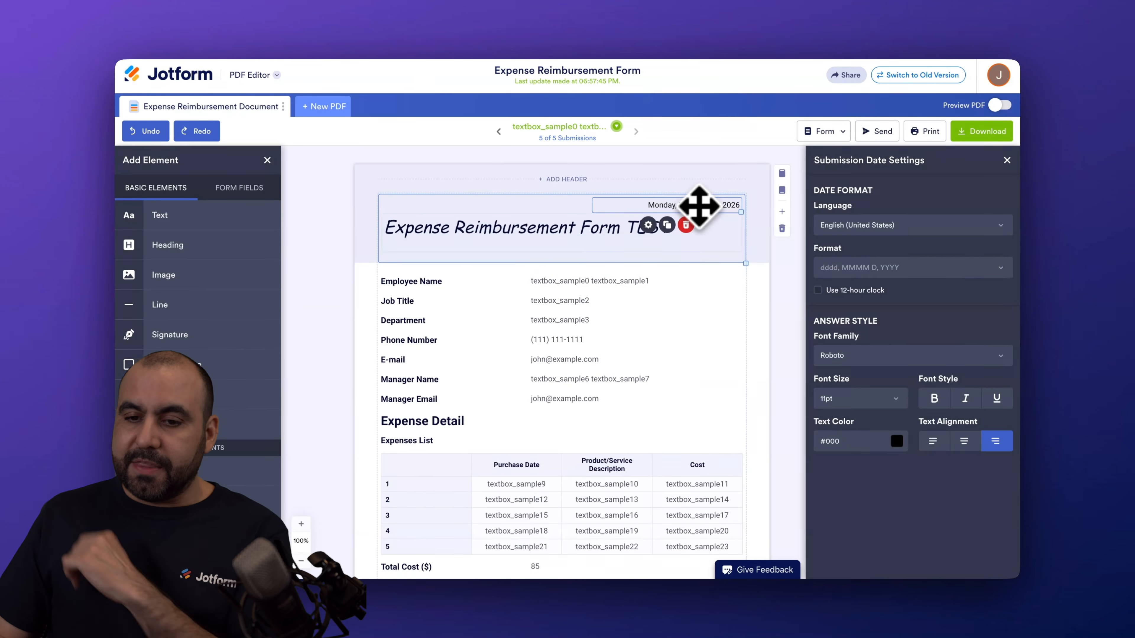
scroll(581, 282, down, 3)
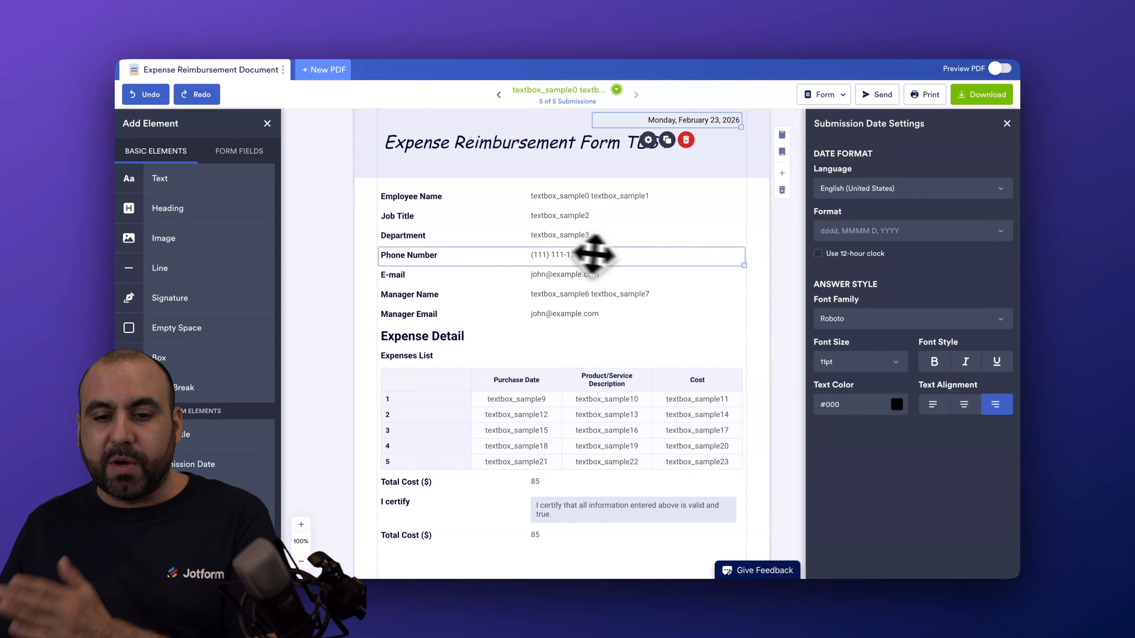
scroll(436, 299, down, 3)
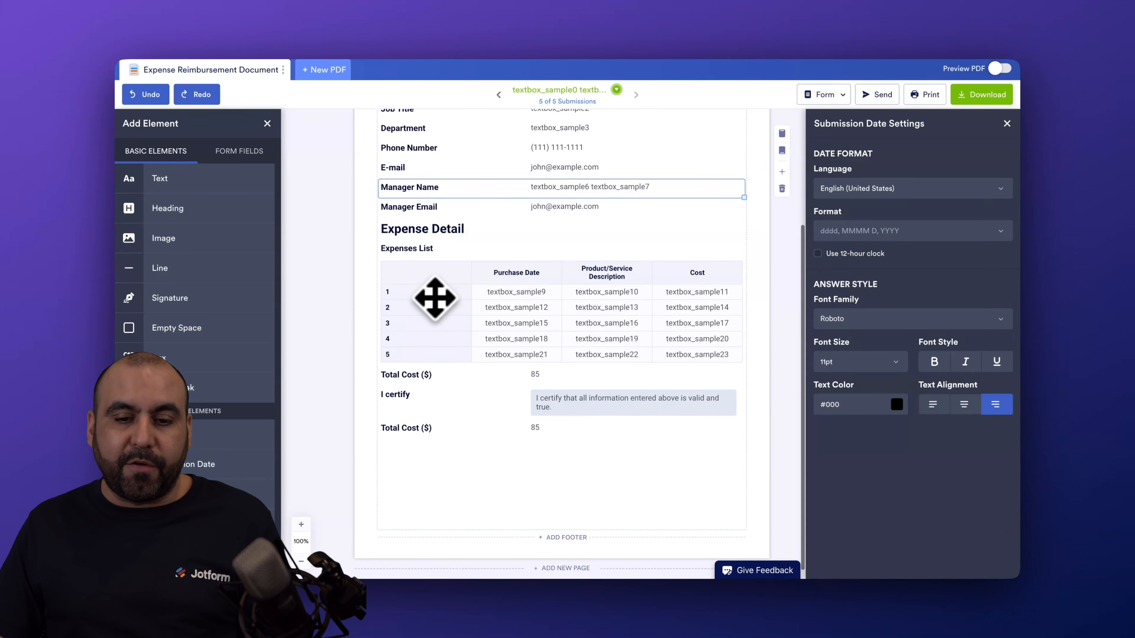
scroll(434, 299, up, 5)
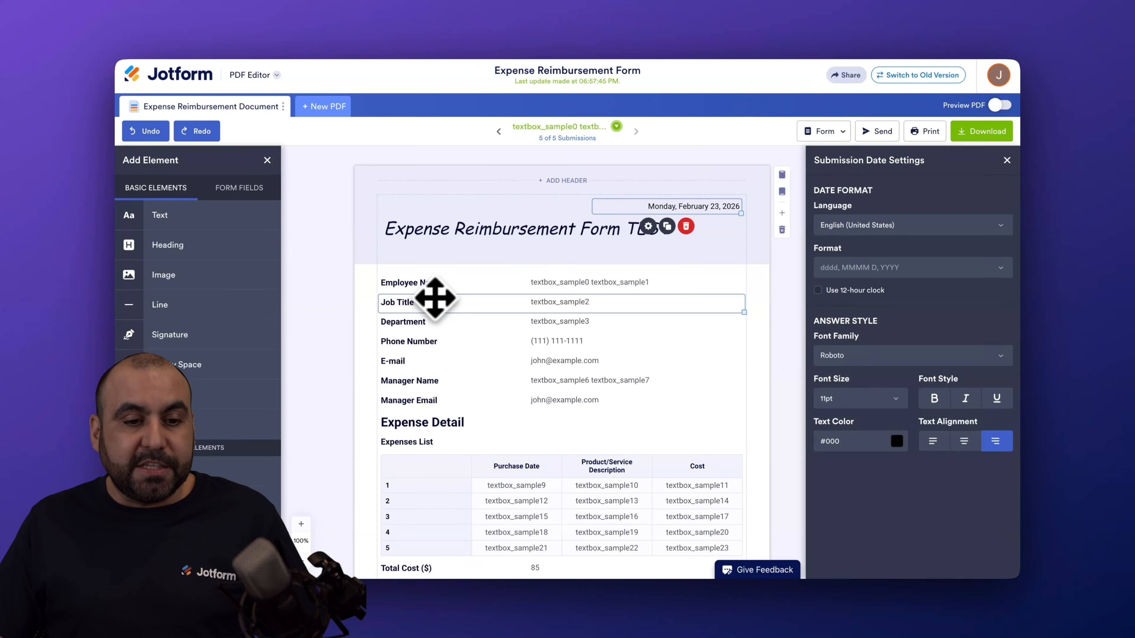
Add a text element reading "Disclaimer" below the last Total Cost row, and delete it
scroll(430, 337, down, 8)
drag(210, 167, 500, 487)
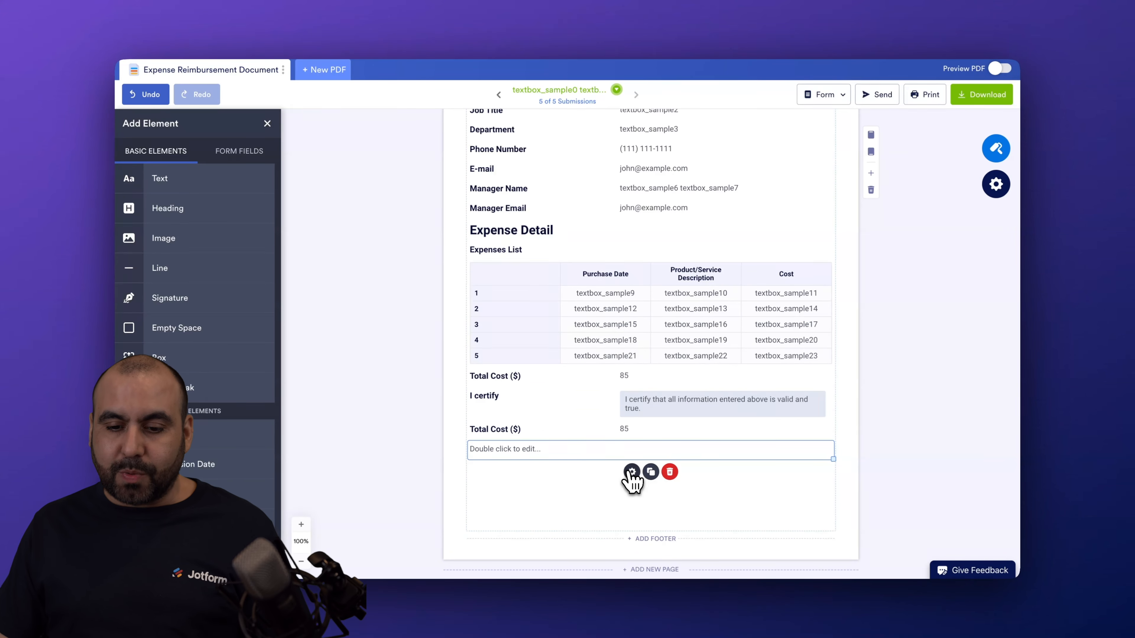
click(631, 472)
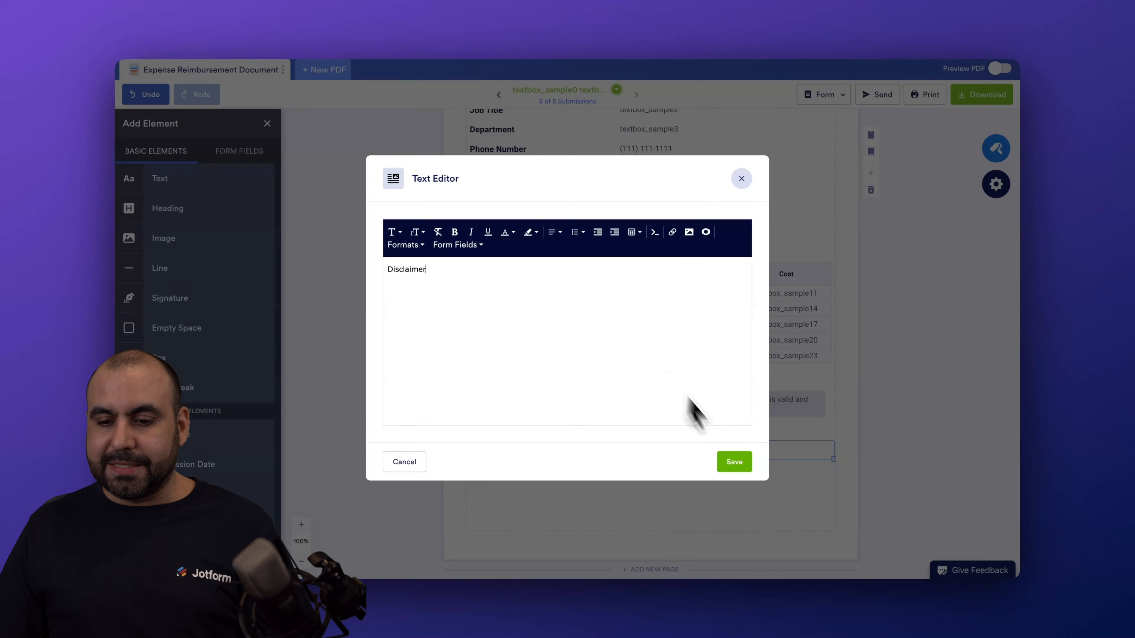
click(734, 461)
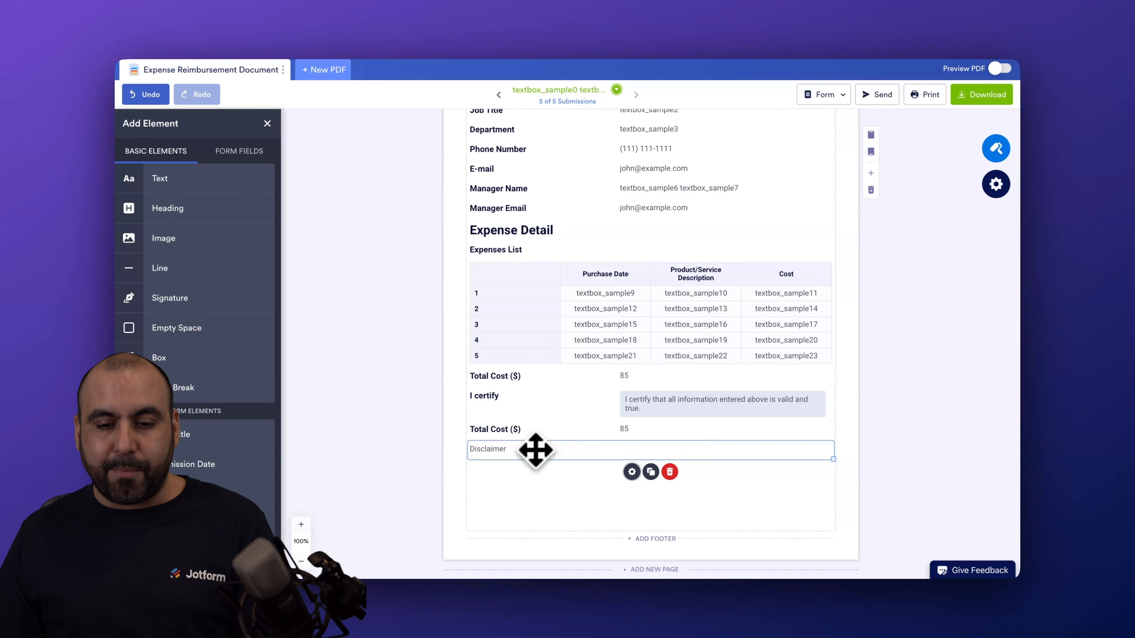
click(669, 472)
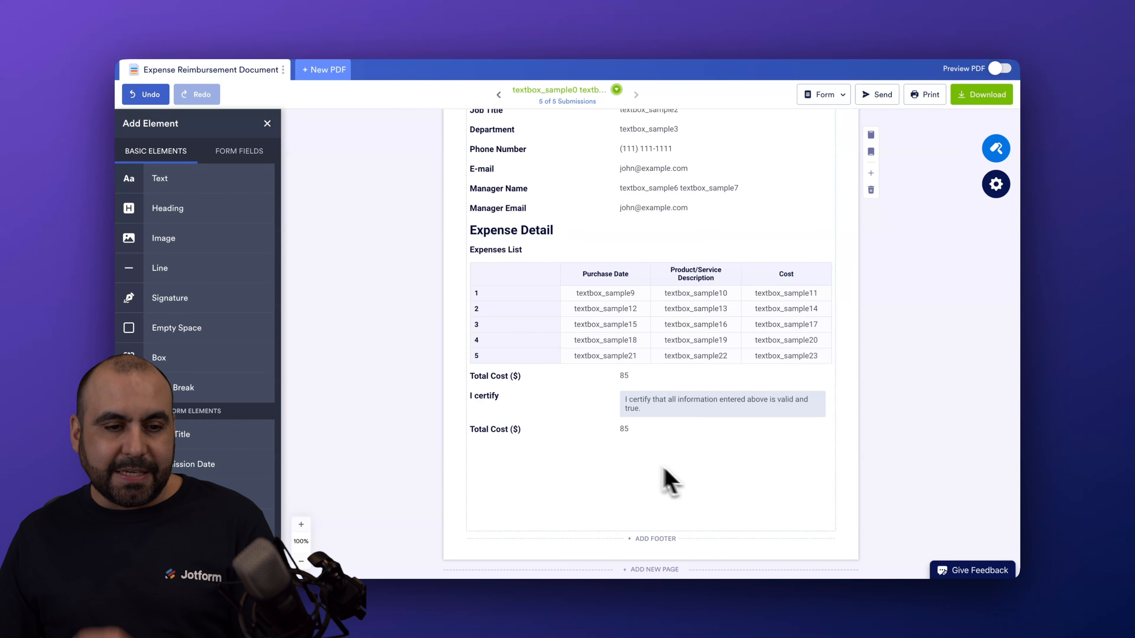
Add an image element above the form heading and fill it with the gavel image from the saved images
drag(172, 233, 628, 360)
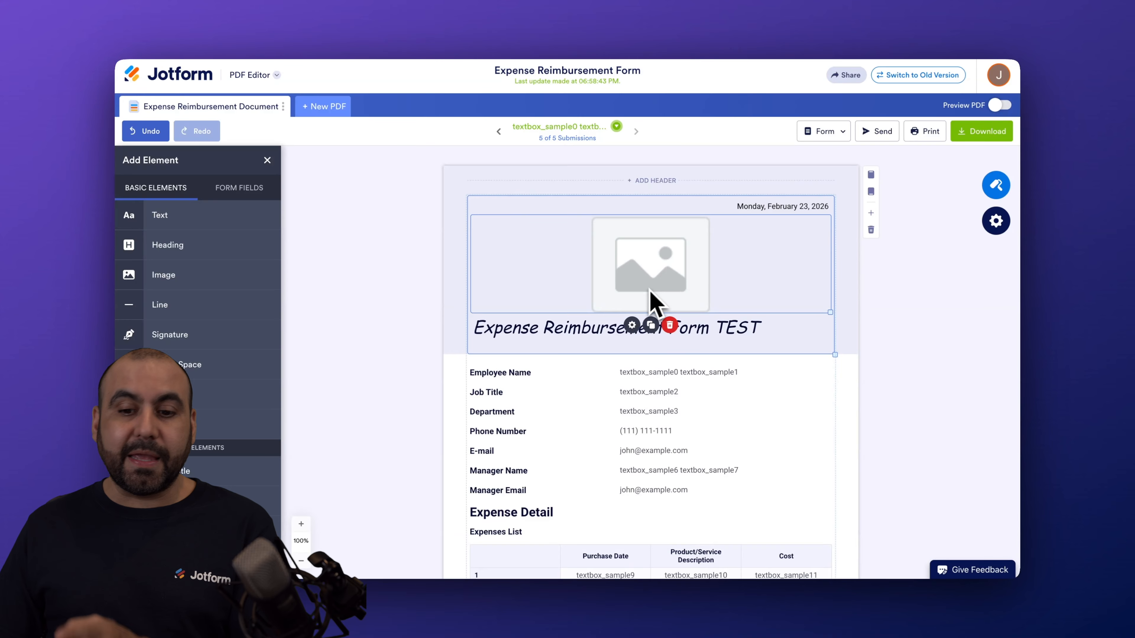
click(631, 325)
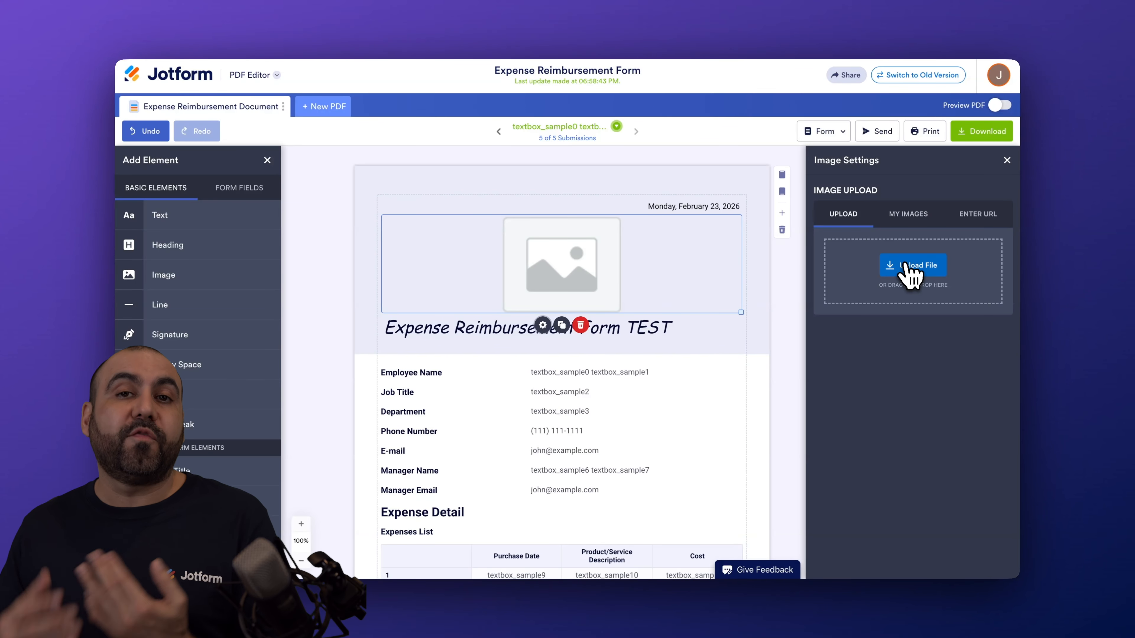
click(908, 215)
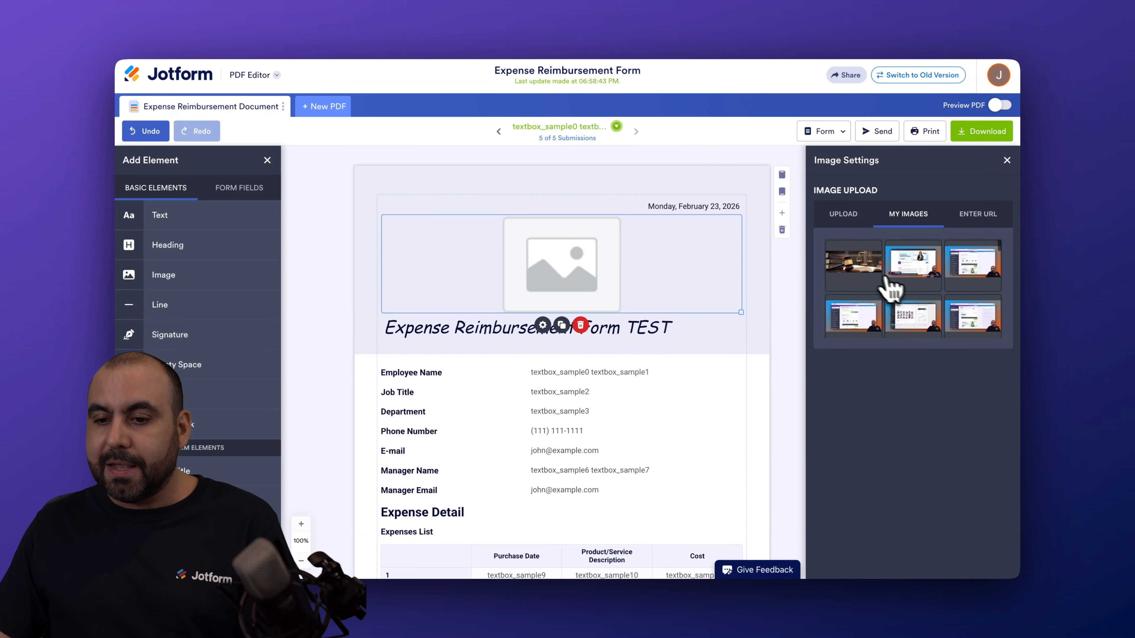
click(854, 267)
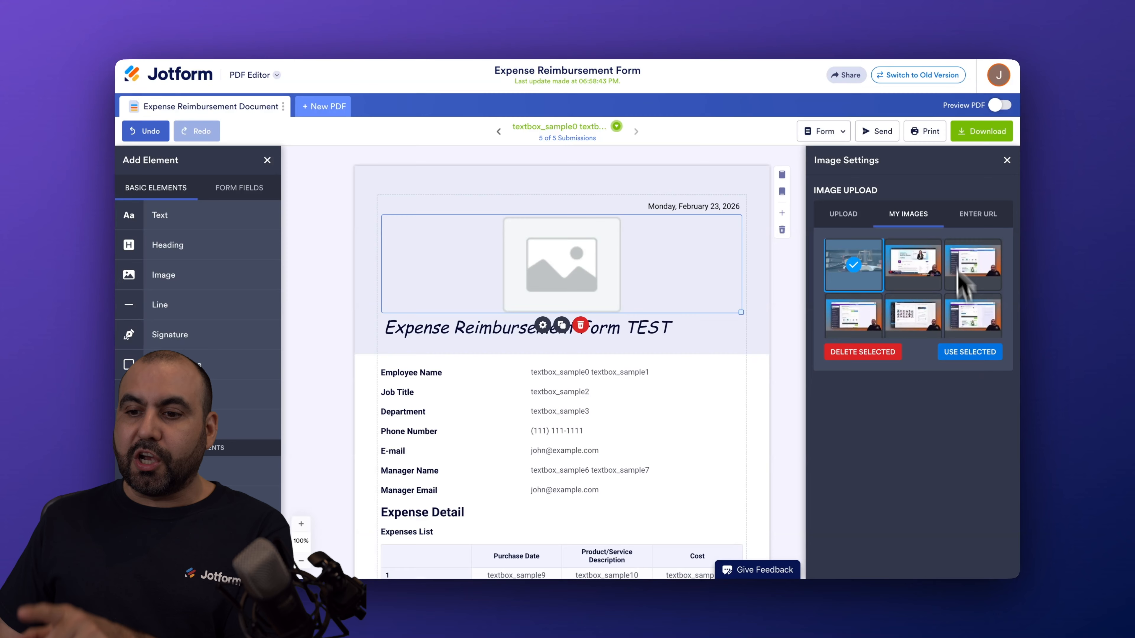
click(969, 351)
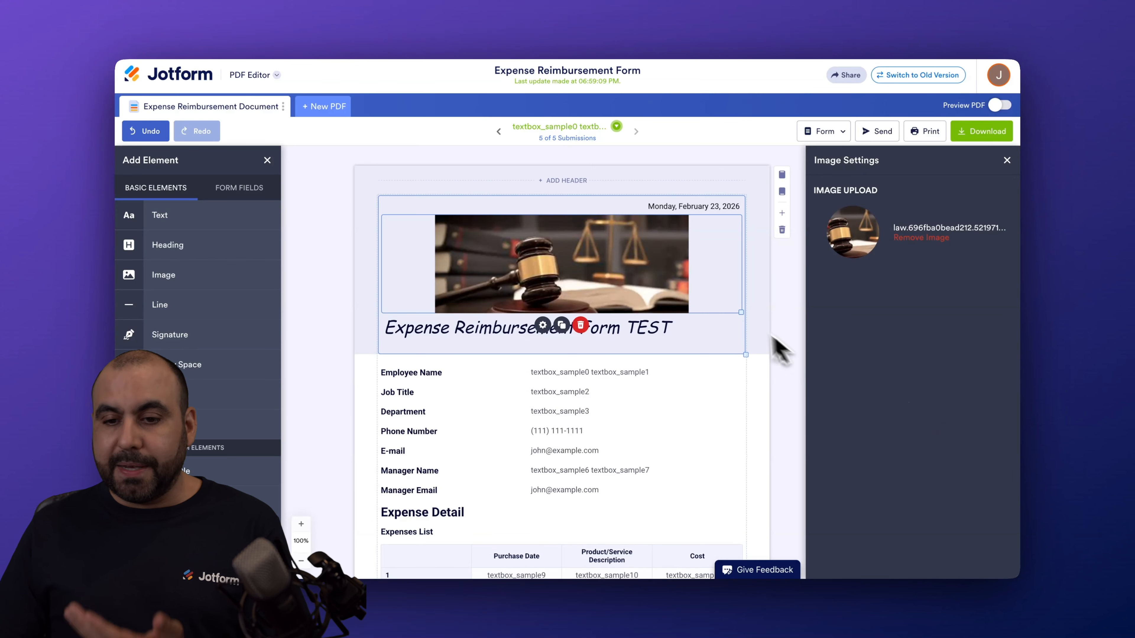
Enlarge the gavel image slightly within the heading box and delete the submission date above it
mouse_move(740, 313)
mouse_down()
mouse_move(652, 286)
mouse_move(709, 294)
mouse_move(752, 337)
mouse_move(729, 321)
mouse_up()
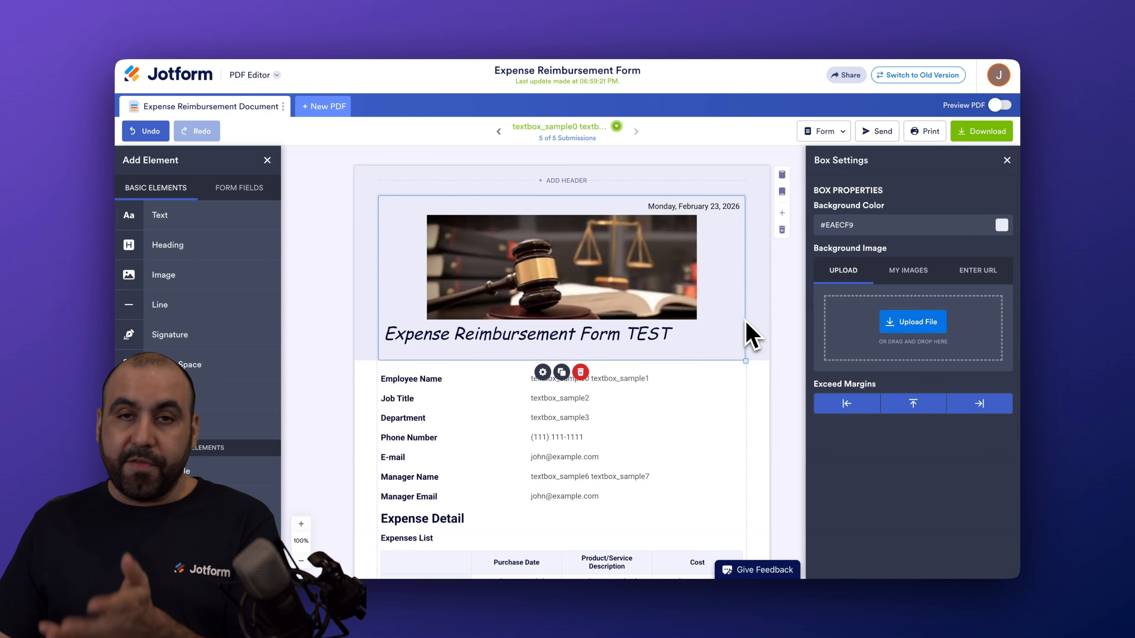
click(716, 349)
drag(740, 359, 711, 357)
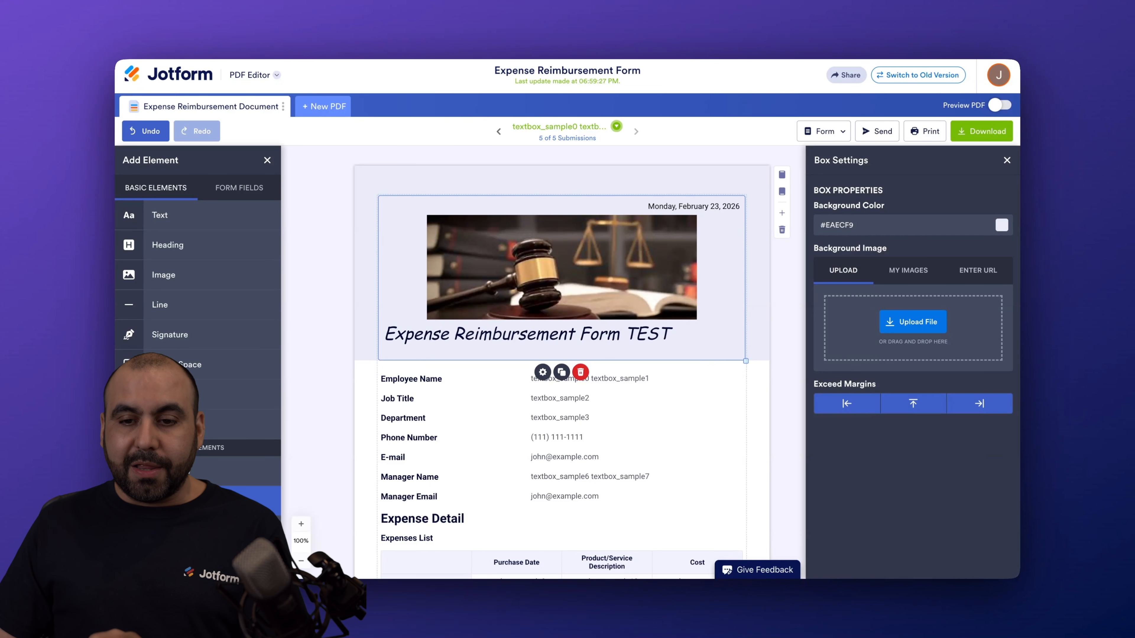
click(687, 207)
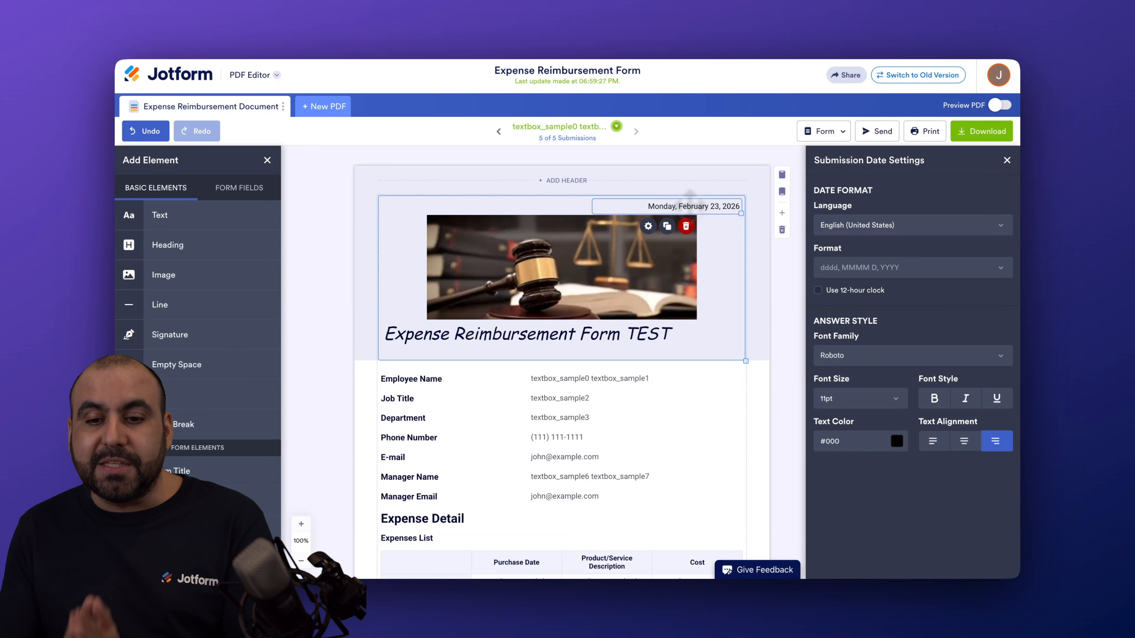
click(686, 226)
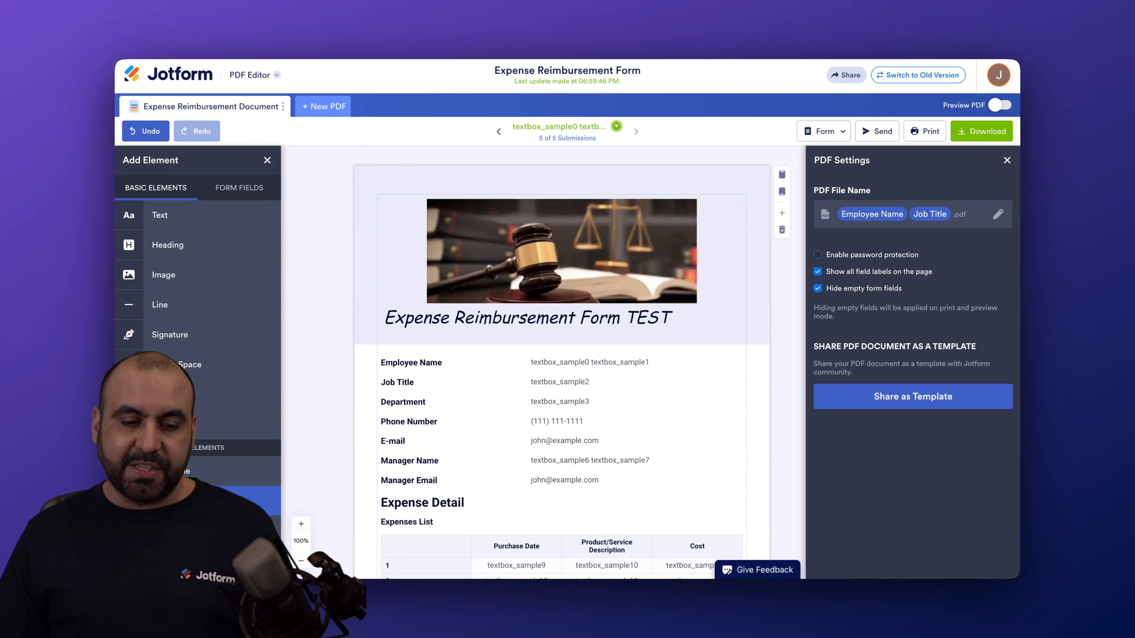
Try a submission ID element above the gavel image and below the "I certify" row, and delete it
drag(214, 500, 453, 201)
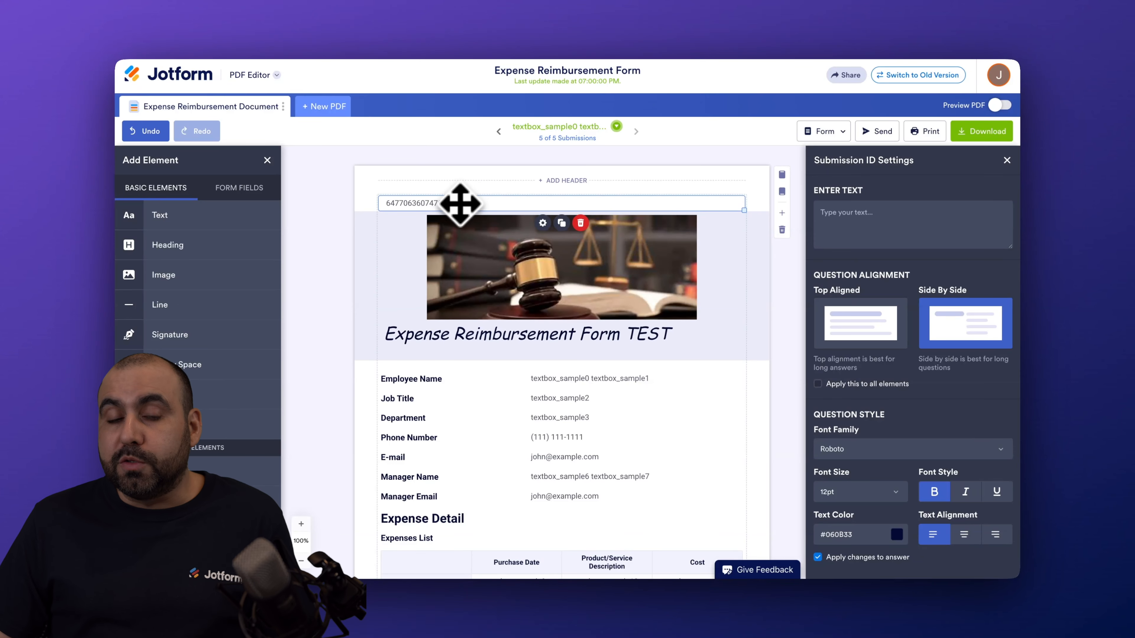
drag(461, 203, 476, 513)
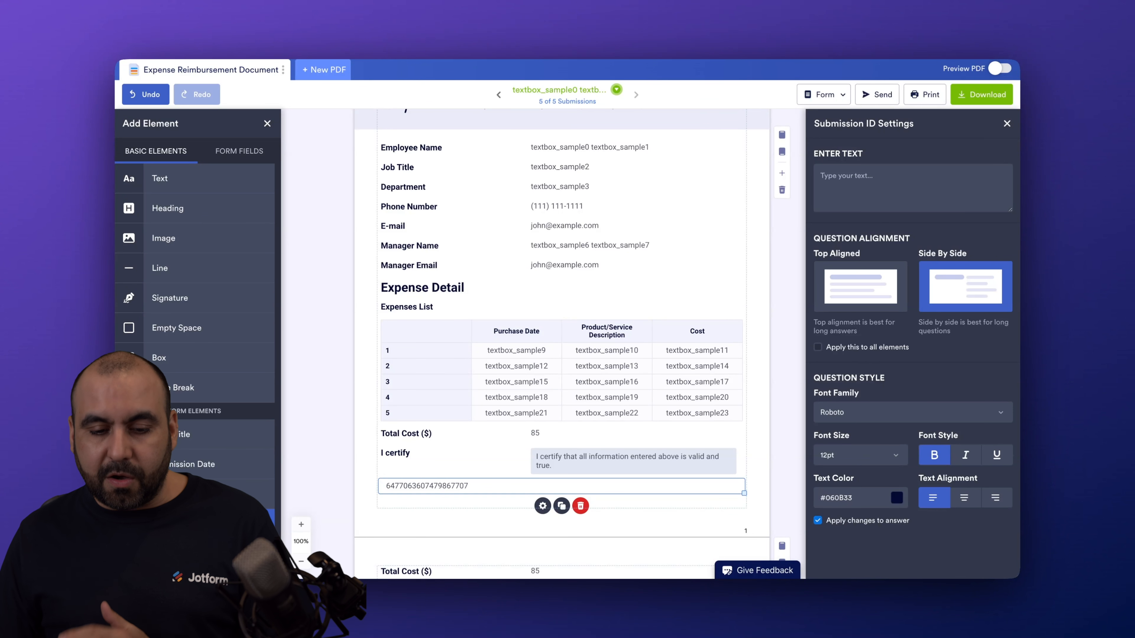
scroll(499, 405, down, 5)
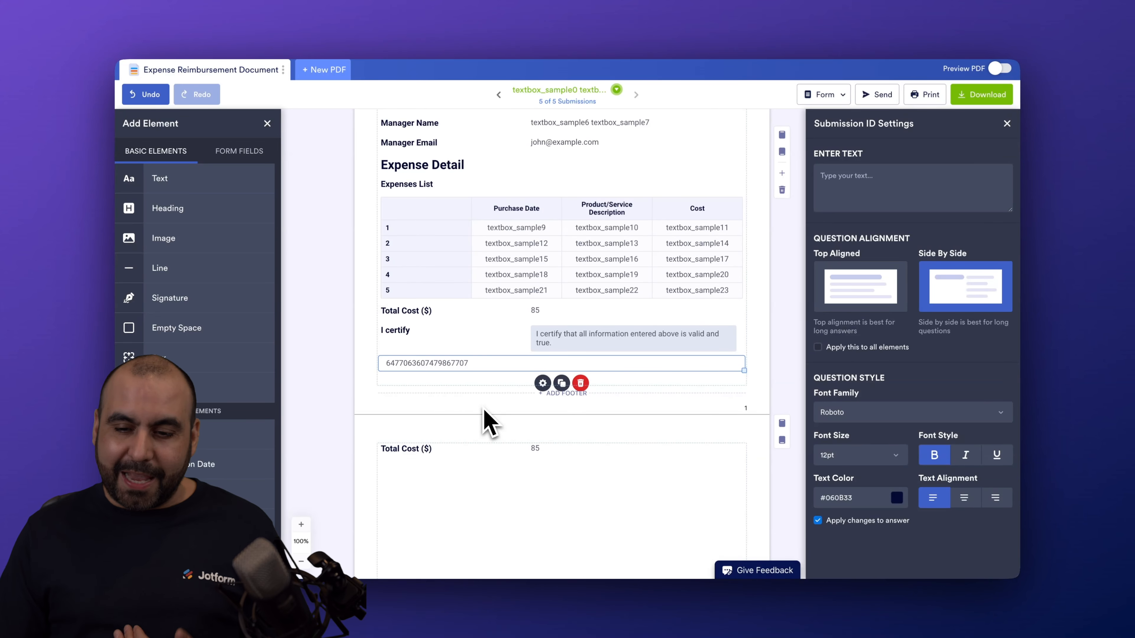
click(581, 383)
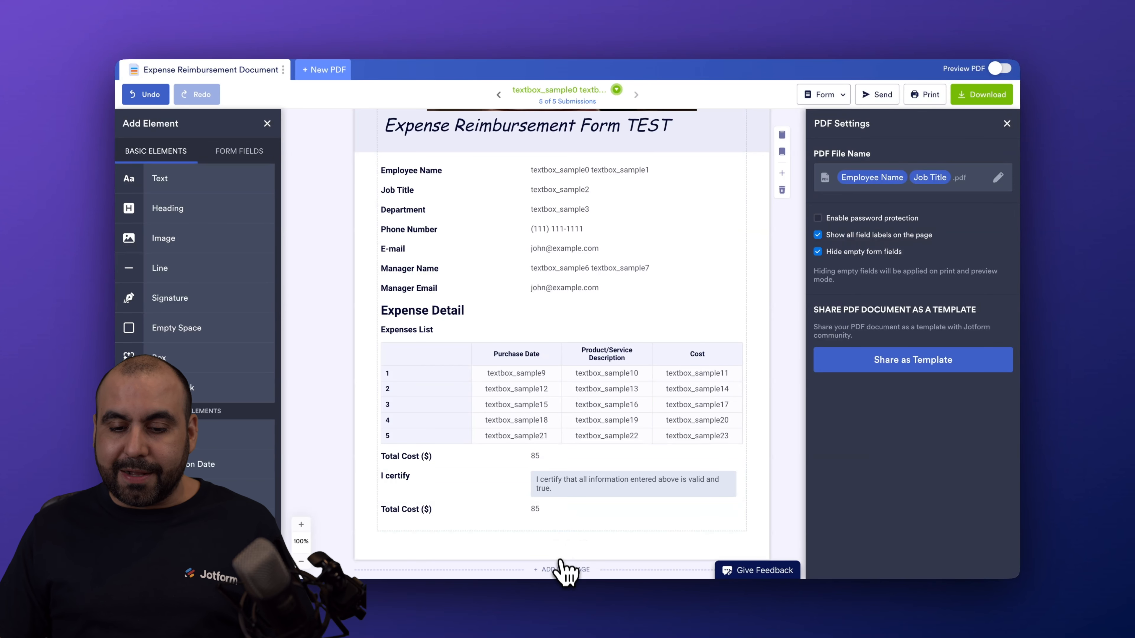
Add a new page at the end of the document and place a text element at its top
click(554, 571)
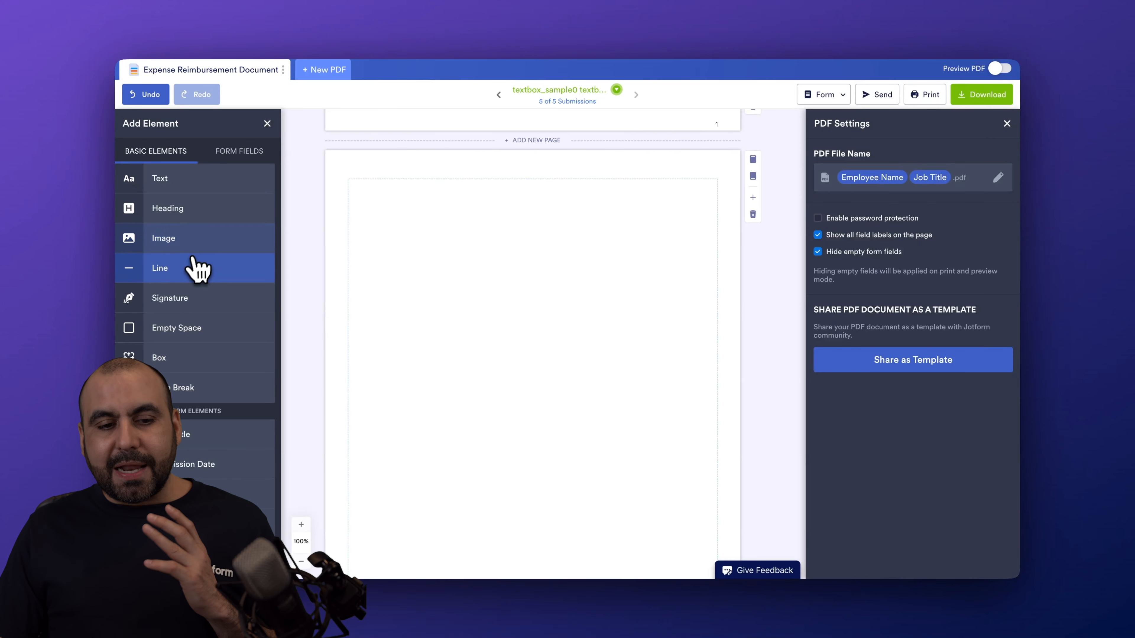
drag(169, 179, 457, 228)
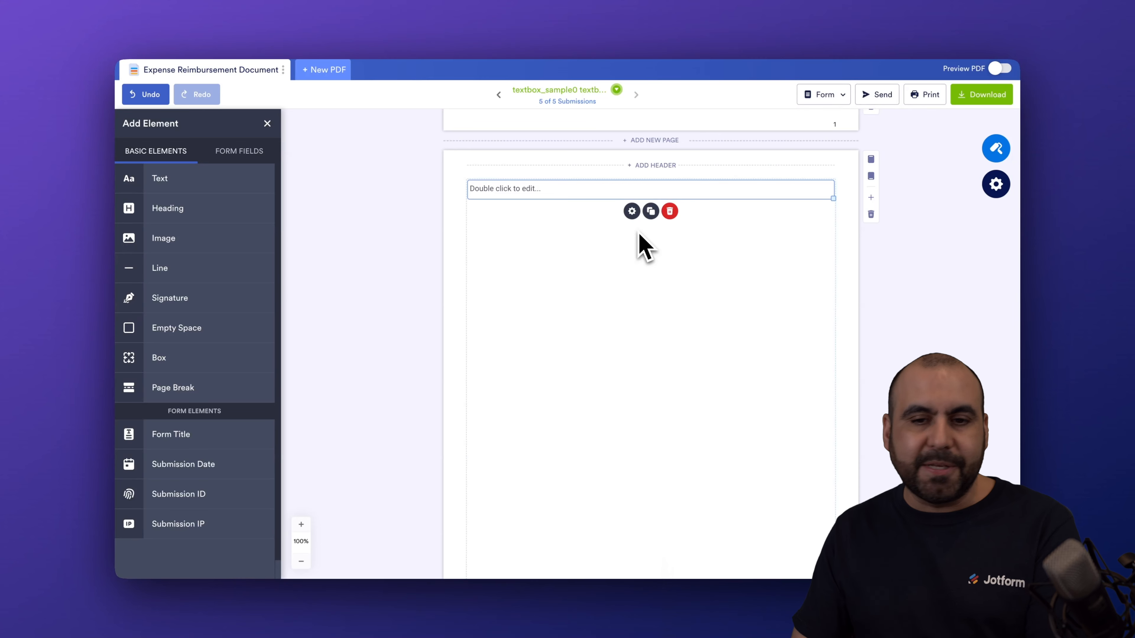
Add a page header with the Barber Shop logo from the saved images, remove its "TEST" text, and save it
scroll(643, 248, up, 15)
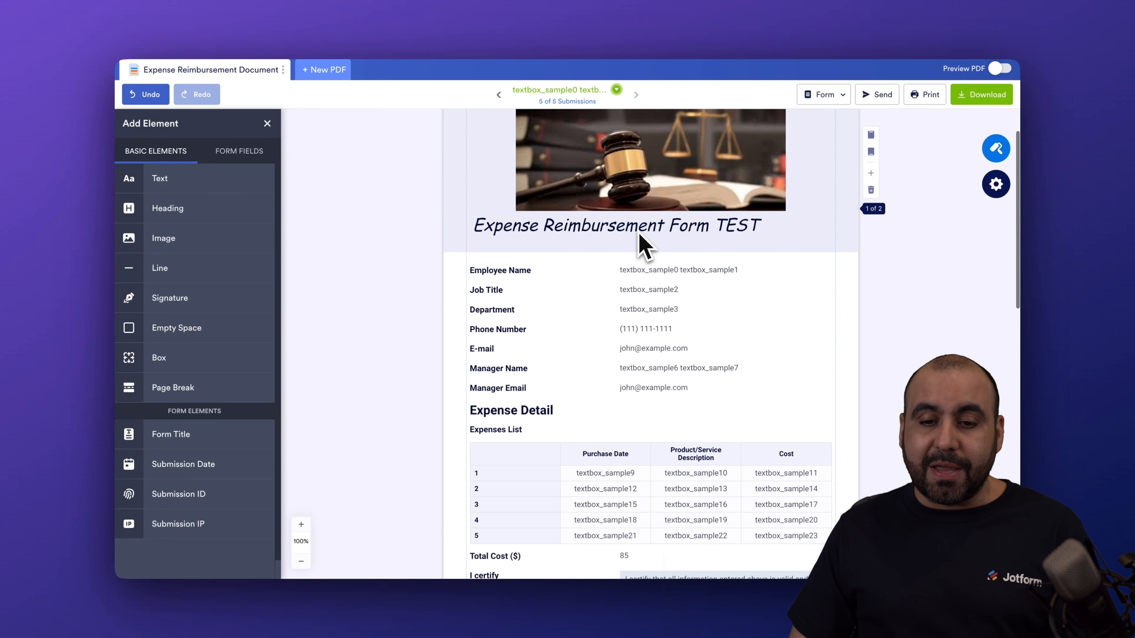
scroll(636, 262, up, 3)
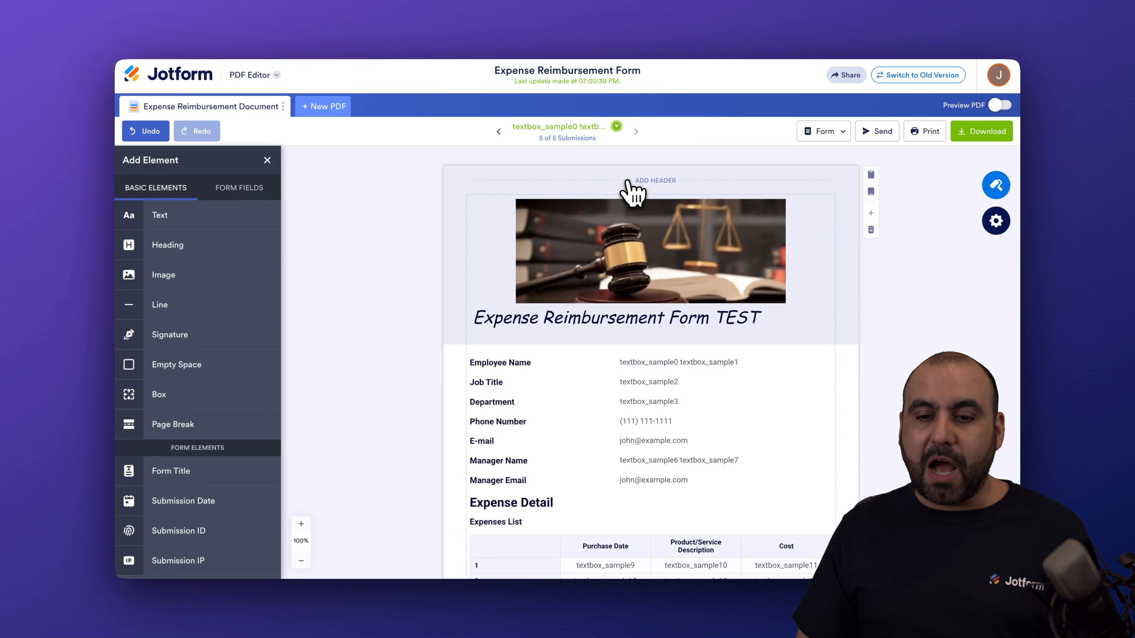
click(654, 181)
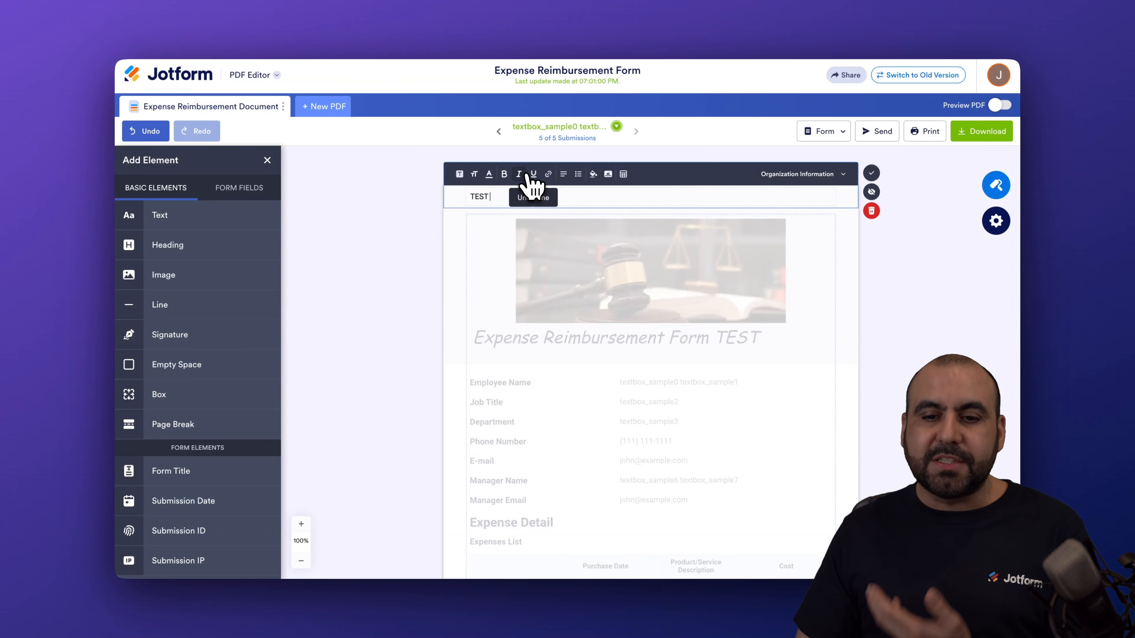
click(608, 175)
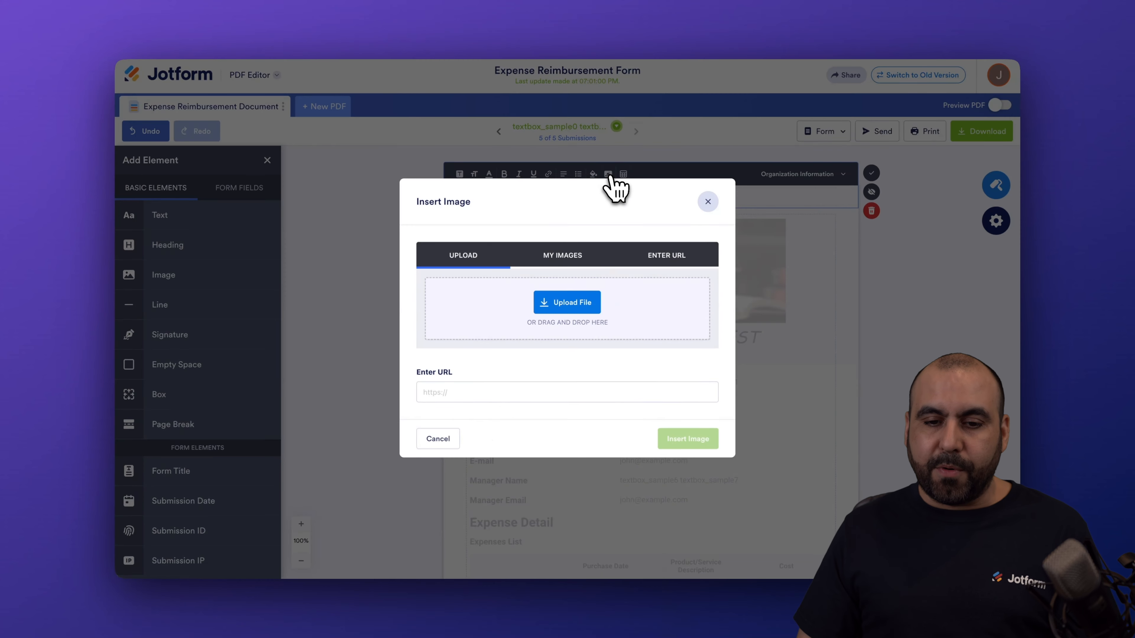
click(573, 262)
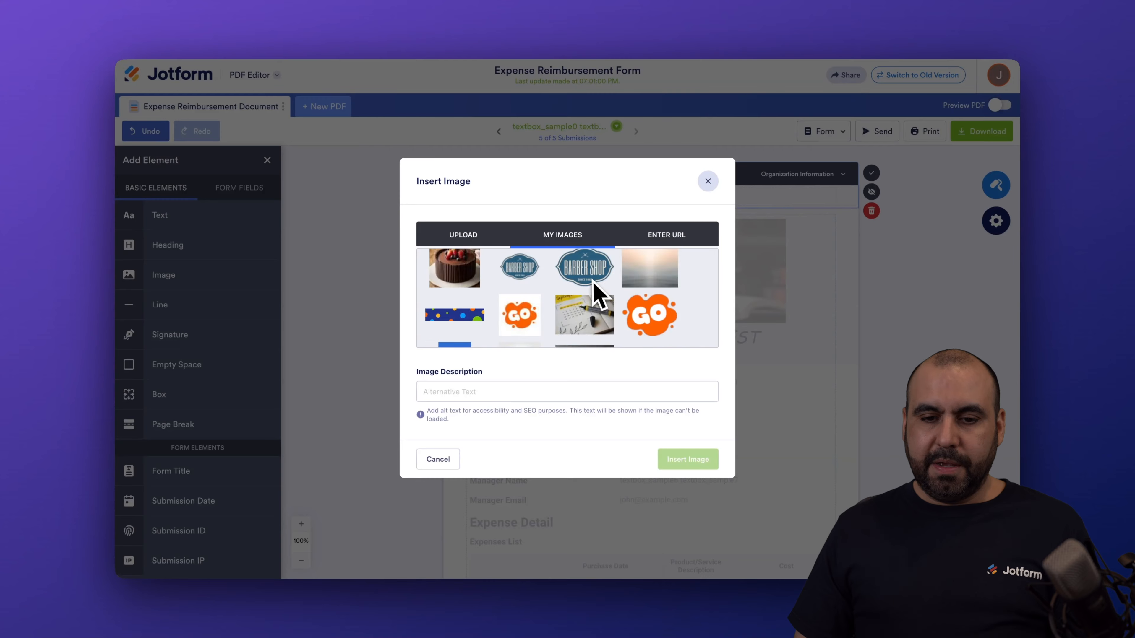
click(585, 262)
click(679, 476)
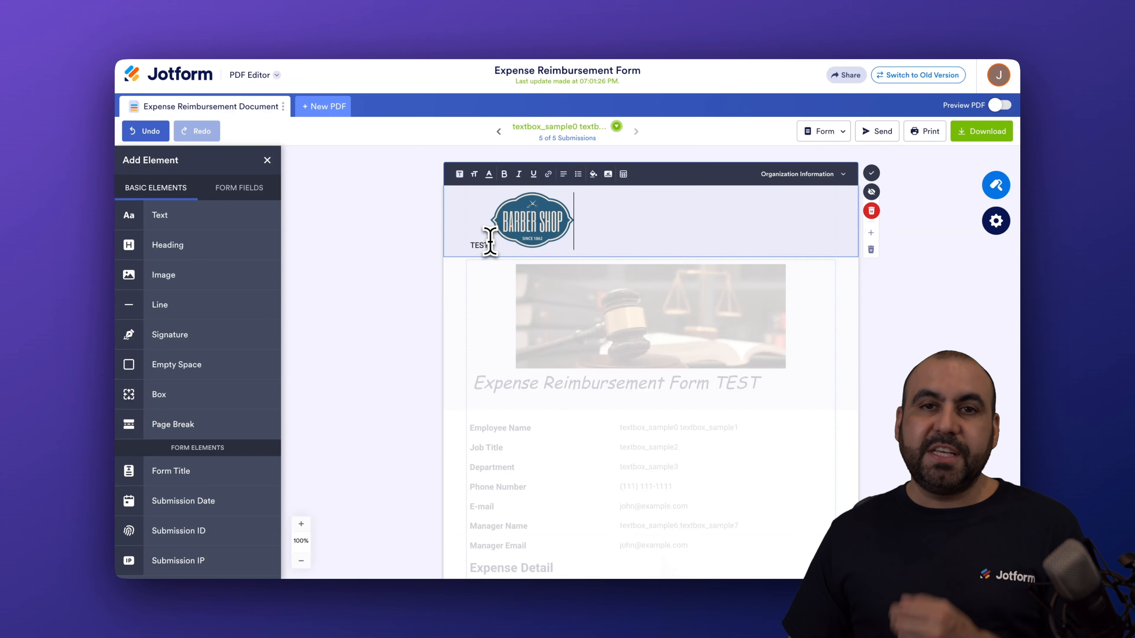
key(BackSpace)
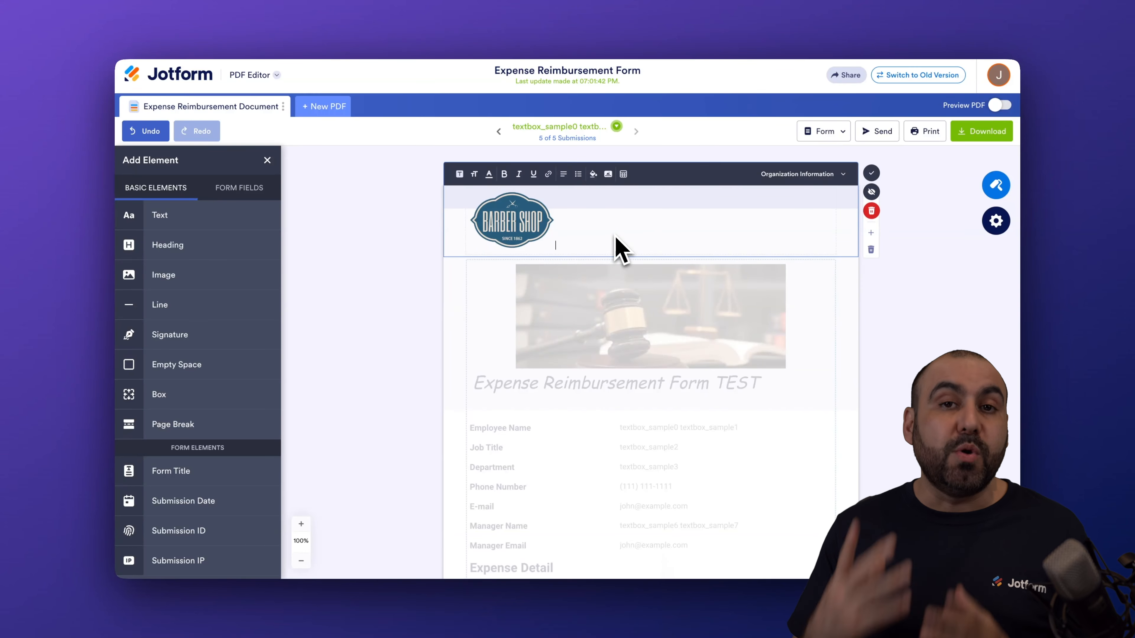
click(879, 174)
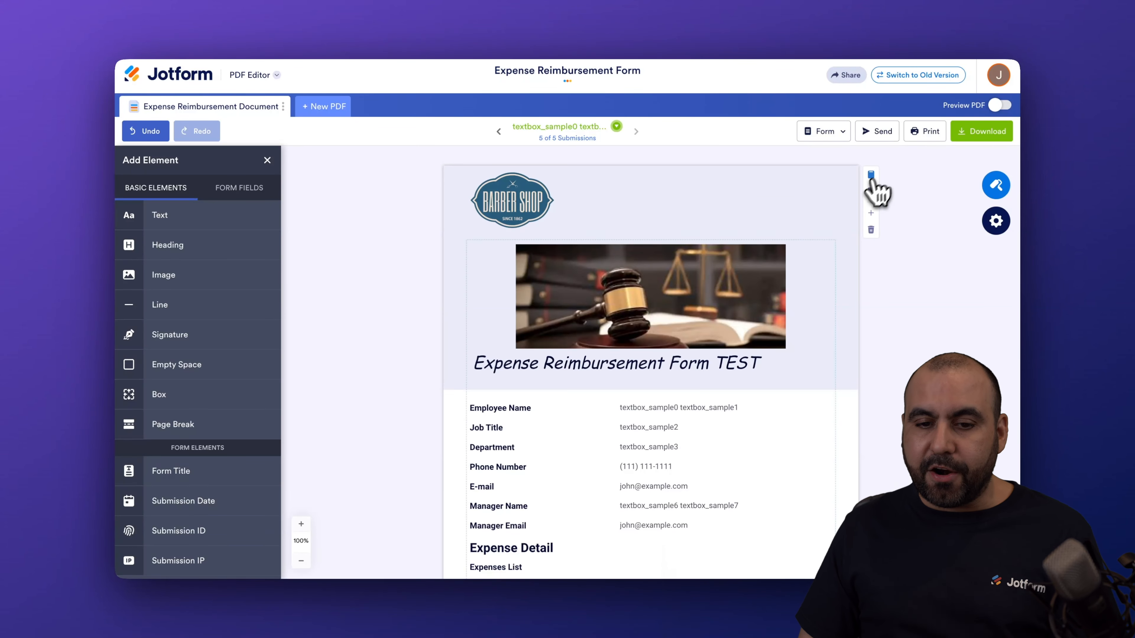
Check how the header logo appears on each page of the document
scroll(816, 269, down, 2)
scroll(815, 269, down, 12)
scroll(810, 267, up, 4)
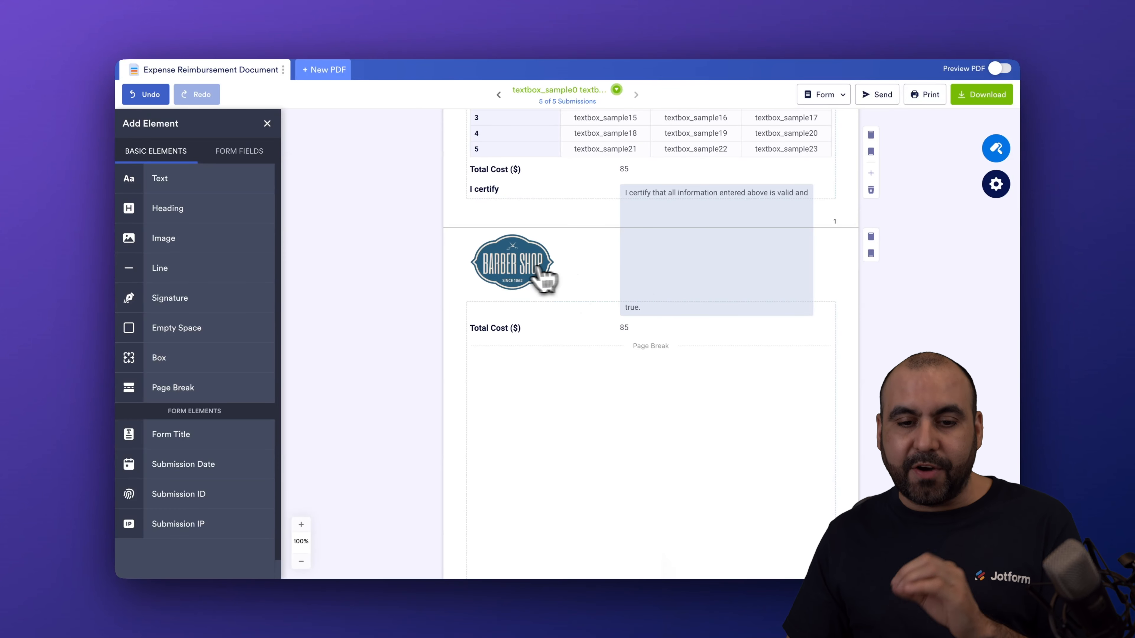
scroll(520, 277, down, 15)
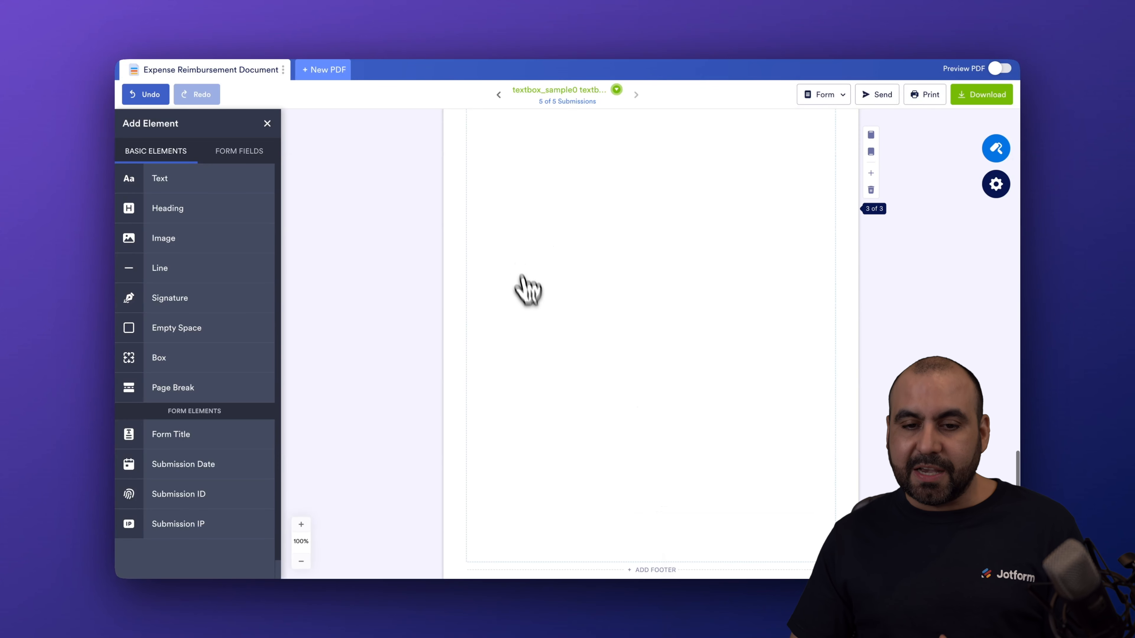
scroll(615, 384, up, 2)
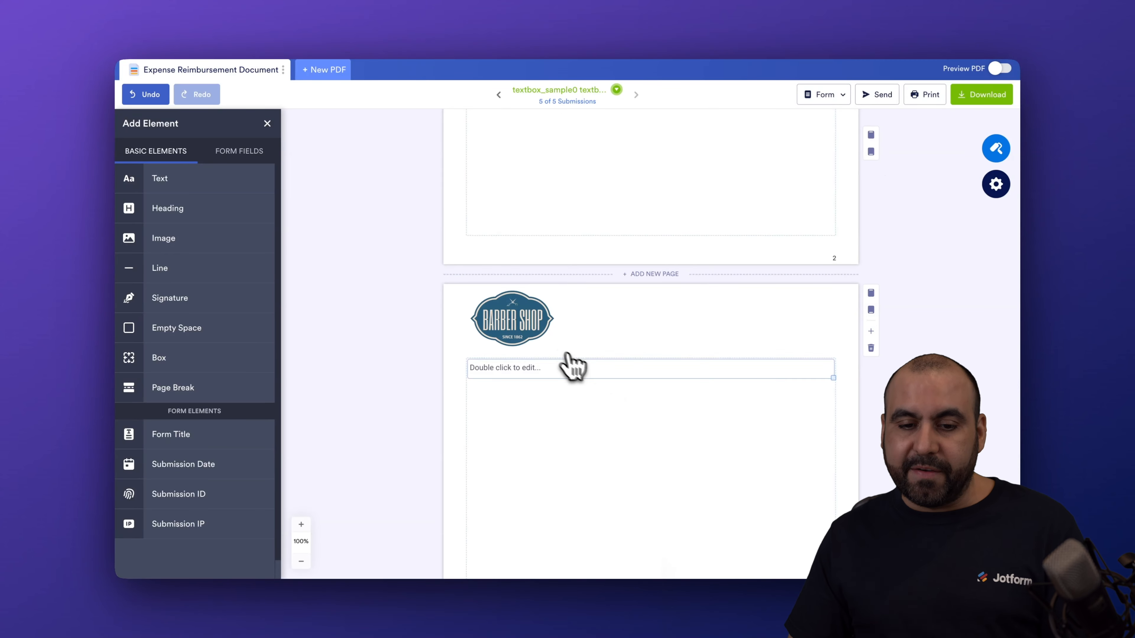
scroll(576, 366, down, 6)
scroll(588, 375, up, 20)
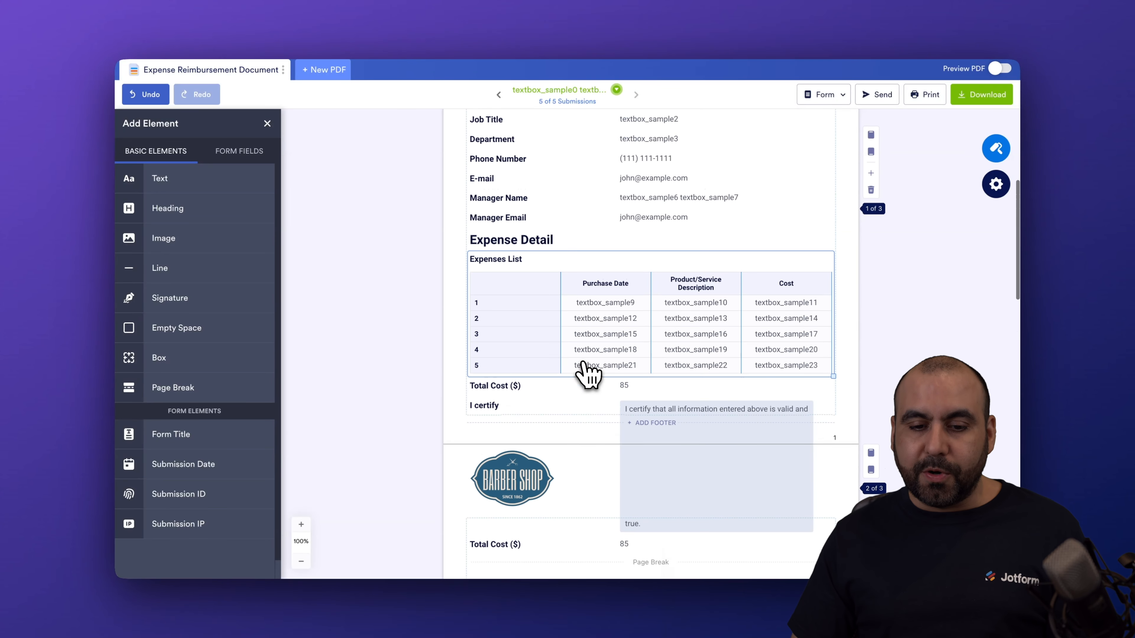
Delete the "I certify" element that runs across the first page break
click(655, 403)
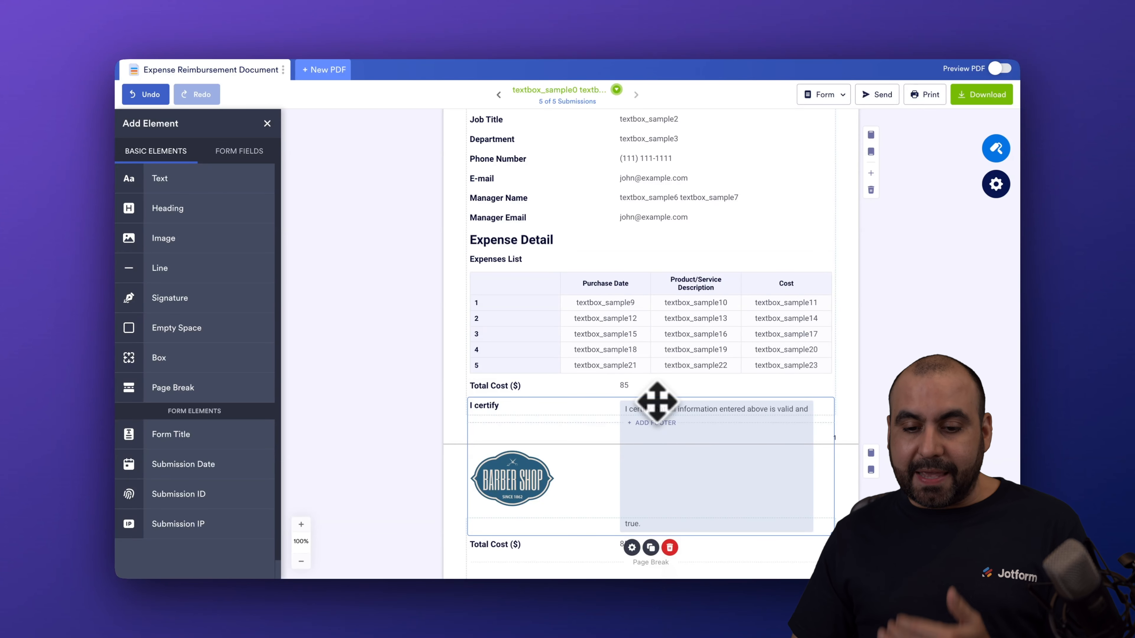
click(670, 549)
scroll(679, 463, down, 13)
scroll(679, 463, up, 20)
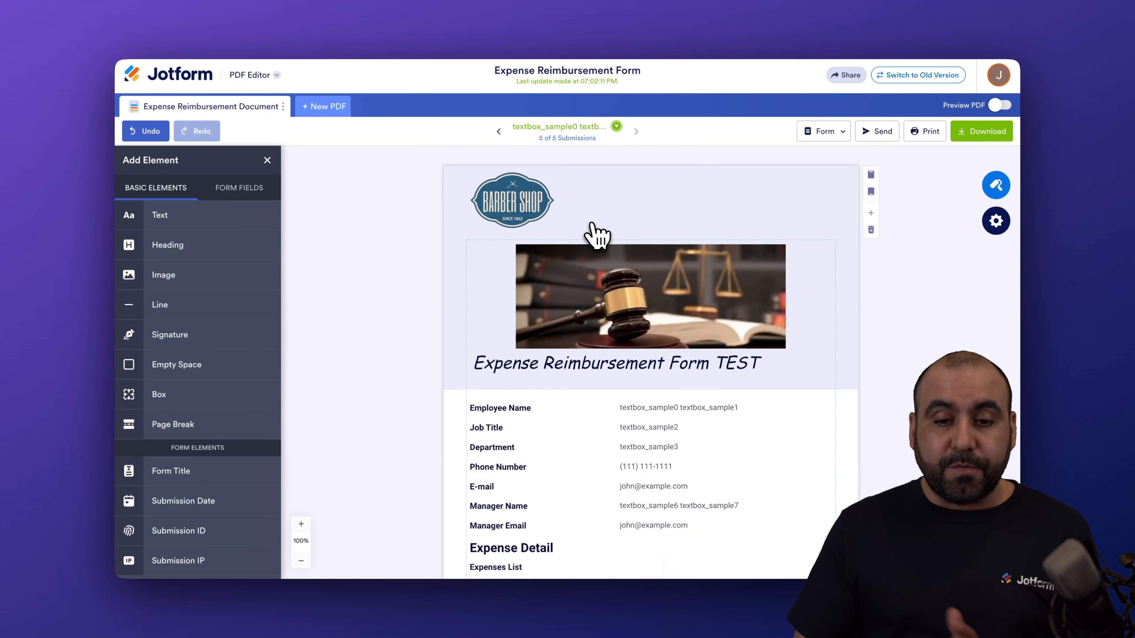
Add a page footer reading "Footer test", save it, and check it across the pages
scroll(599, 230, down, 3)
scroll(599, 228, down, 10)
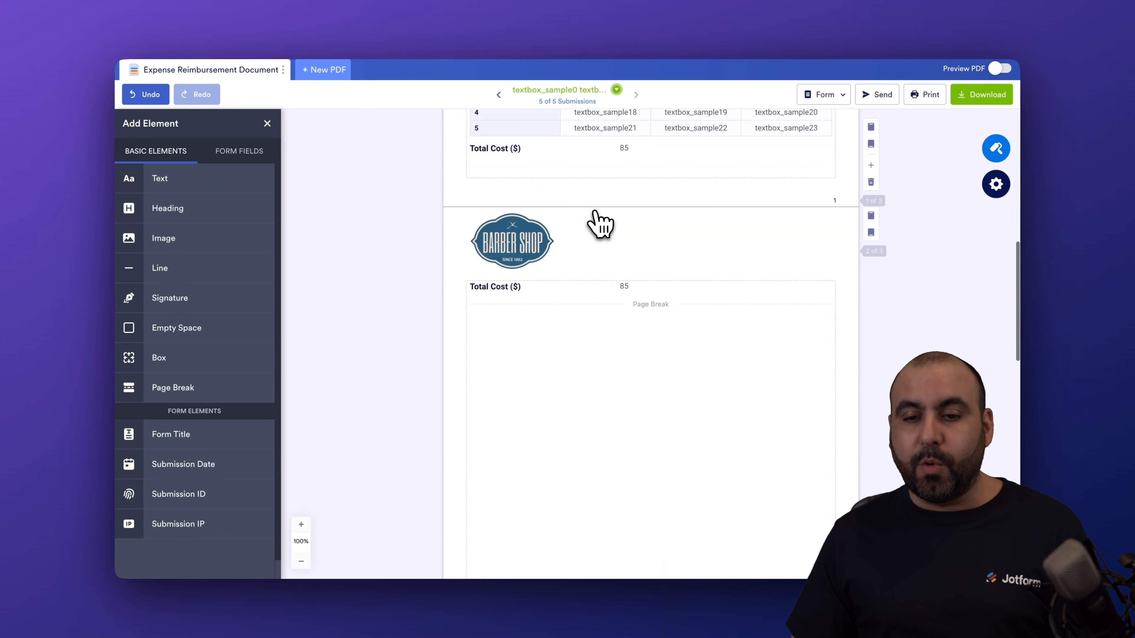
scroll(615, 215, up, 3)
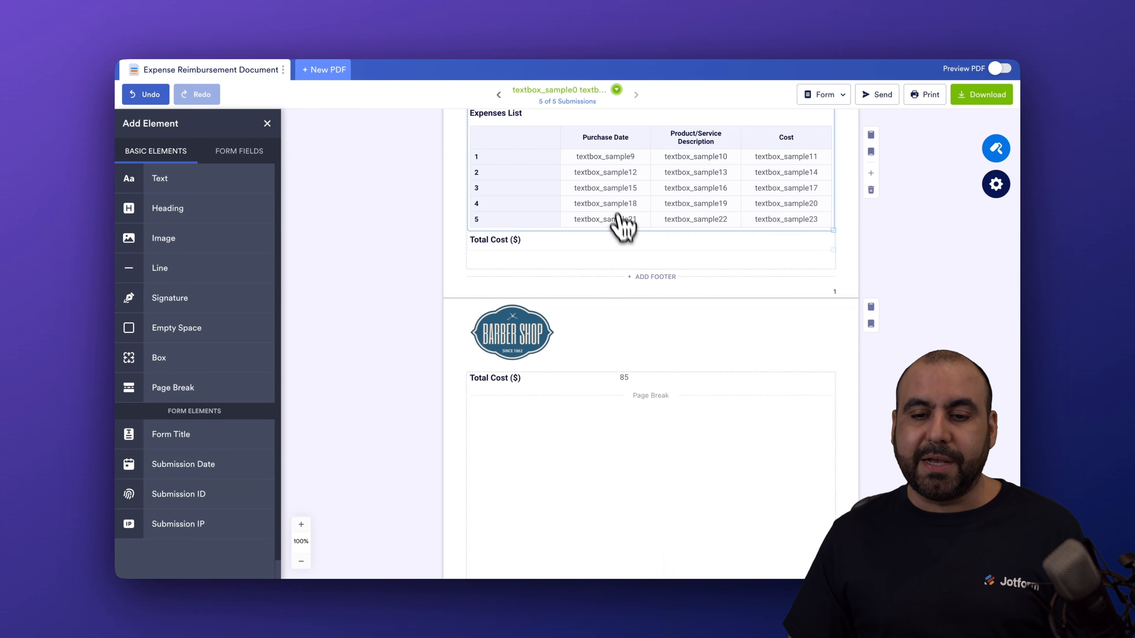
click(647, 278)
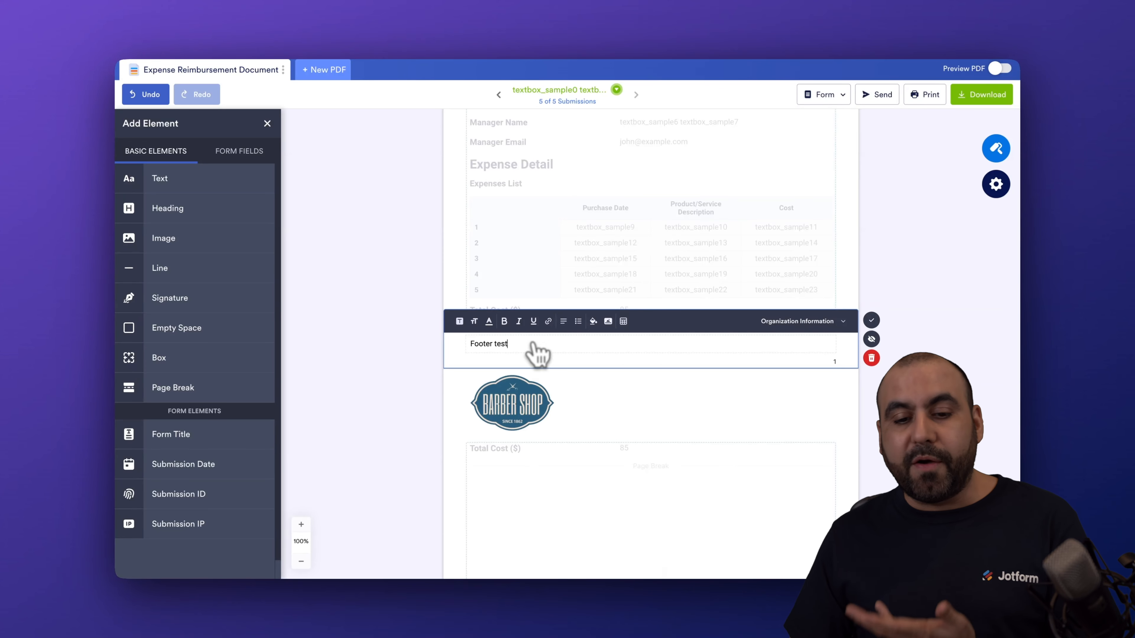
click(871, 321)
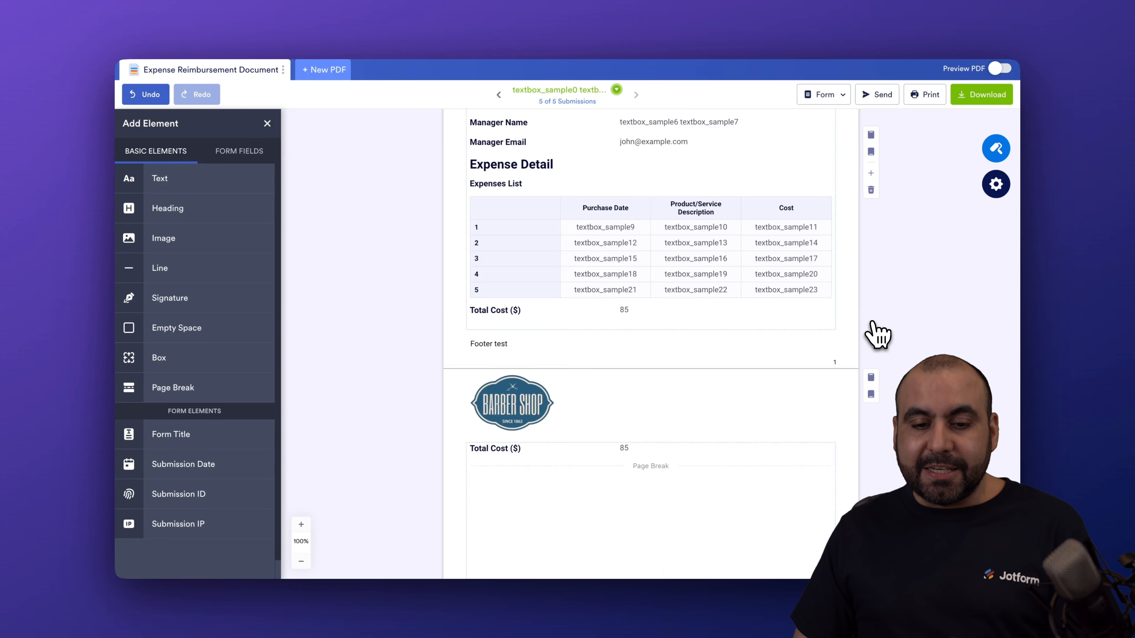
scroll(507, 355, down, 10)
scroll(509, 355, down, 15)
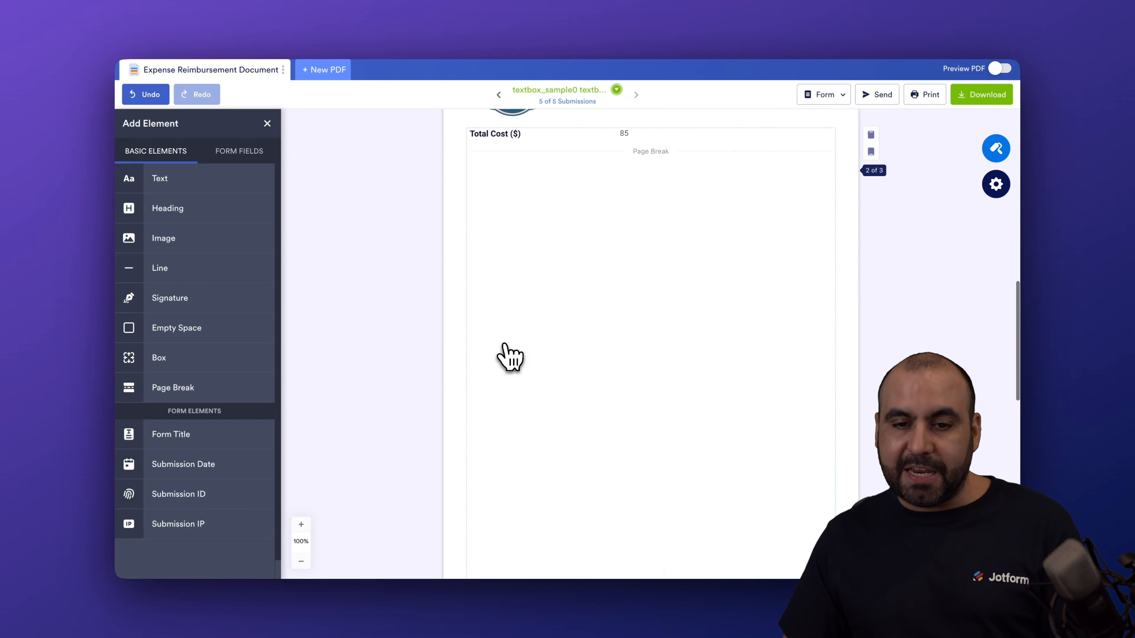
scroll(509, 355, up, 20)
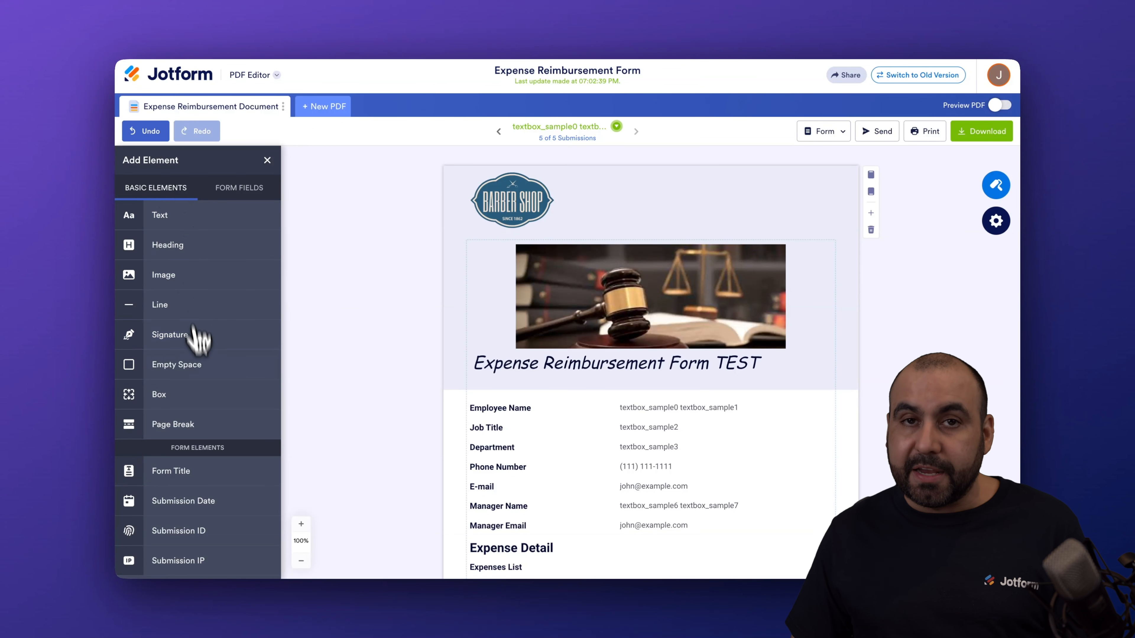
Add the Employee Name, Department, Phone Number and E-mail form fields to the page containing the Total Cost field
click(236, 196)
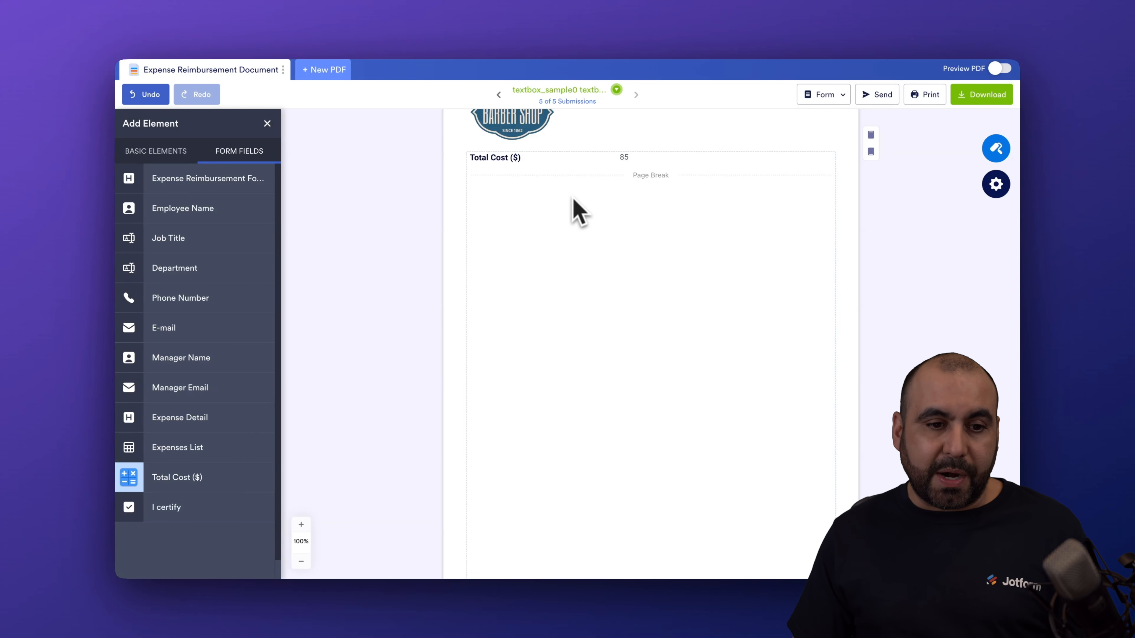
drag(222, 214, 640, 210)
drag(540, 160, 676, 313)
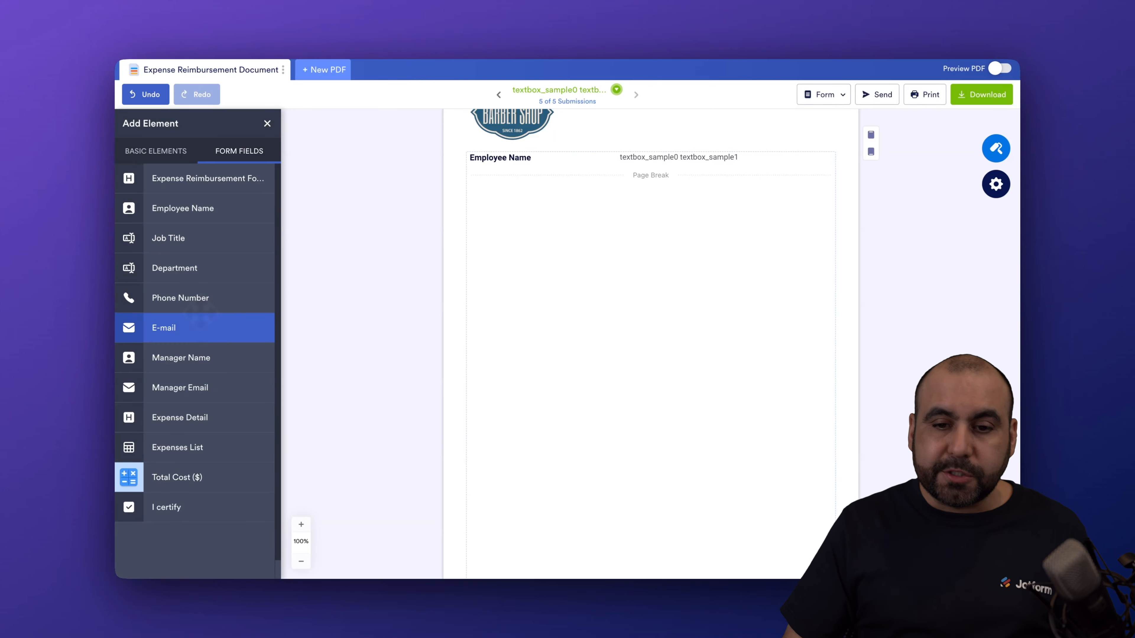
drag(184, 274, 514, 288)
drag(261, 295, 648, 324)
drag(253, 334, 613, 341)
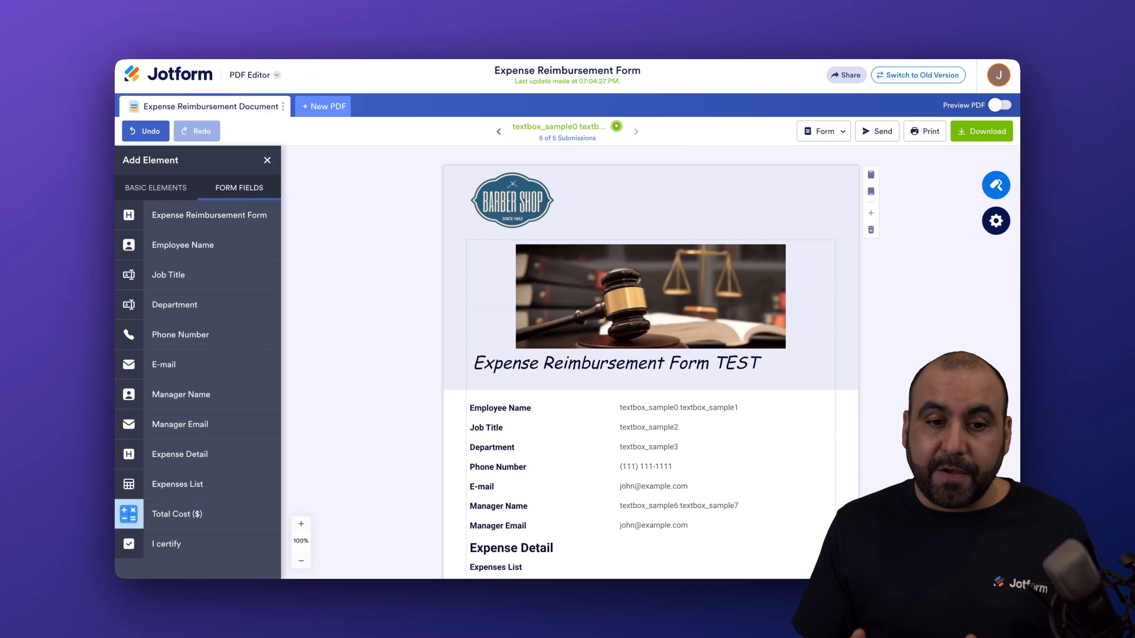
Create a new PDF document with the default layout and look over its content
click(317, 112)
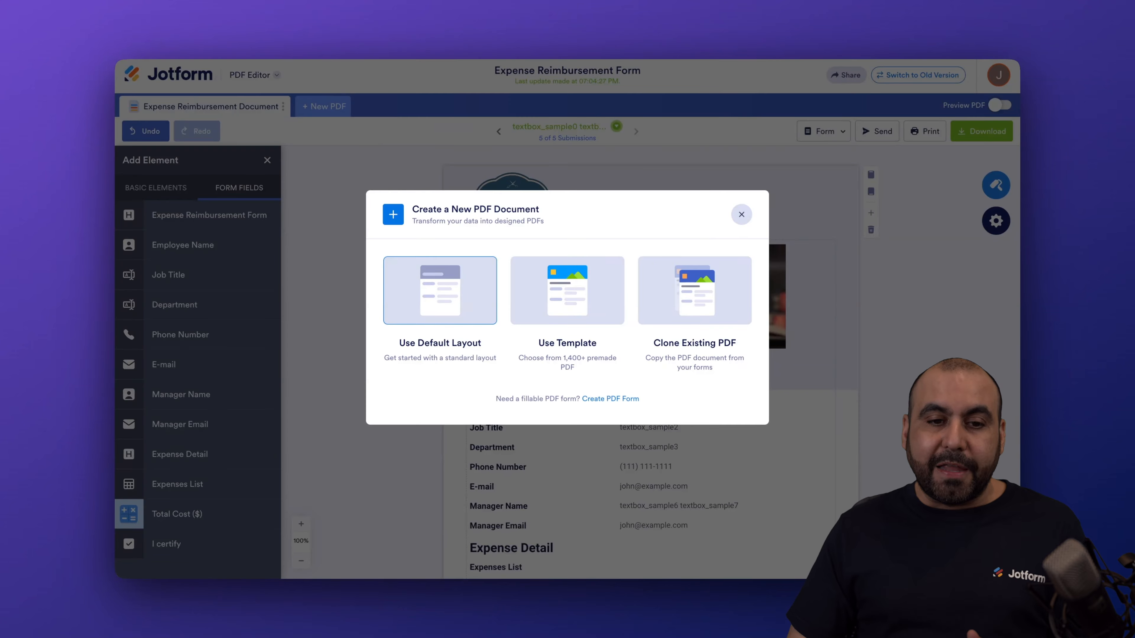
click(450, 313)
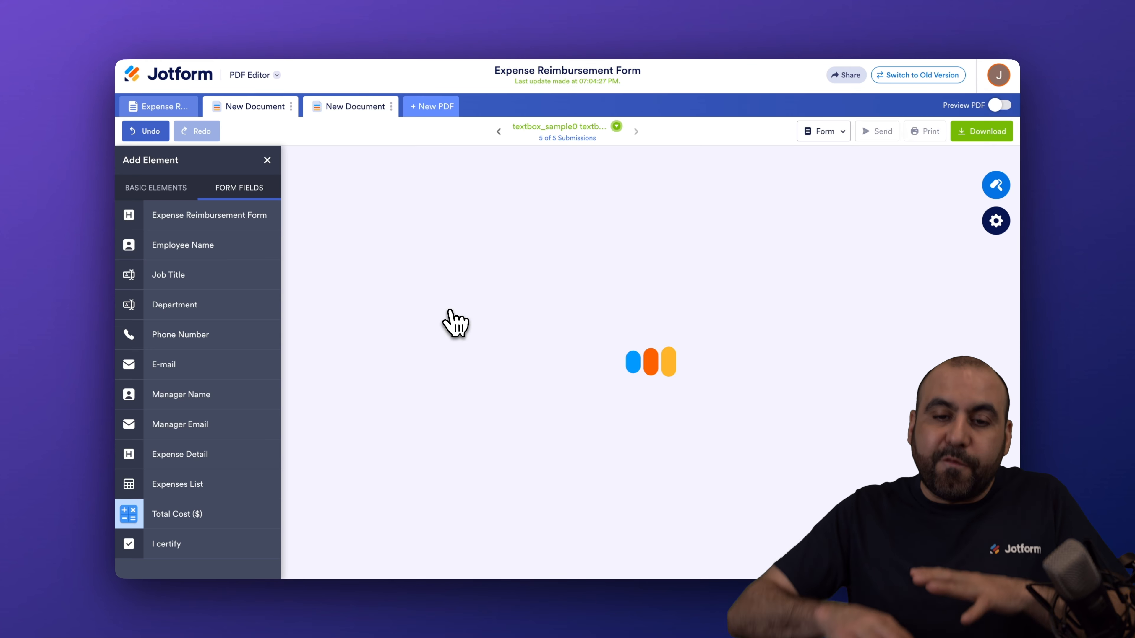
scroll(581, 348, down, 4)
scroll(580, 347, up, 4)
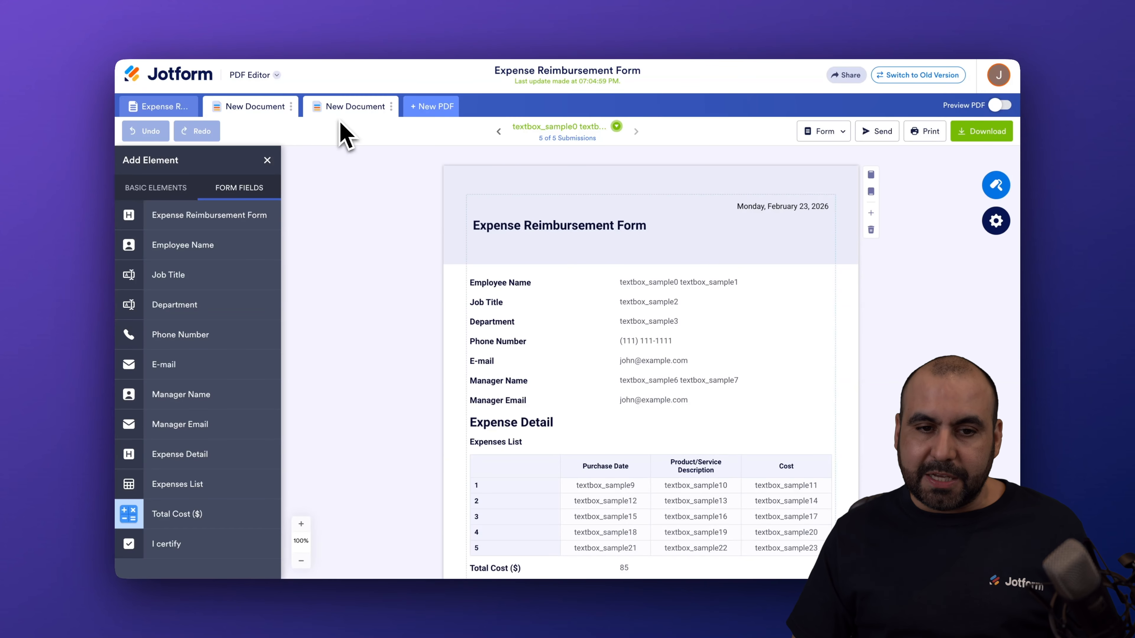
Create another PDF document from the Employee of the Month Certificate template
click(427, 108)
click(552, 286)
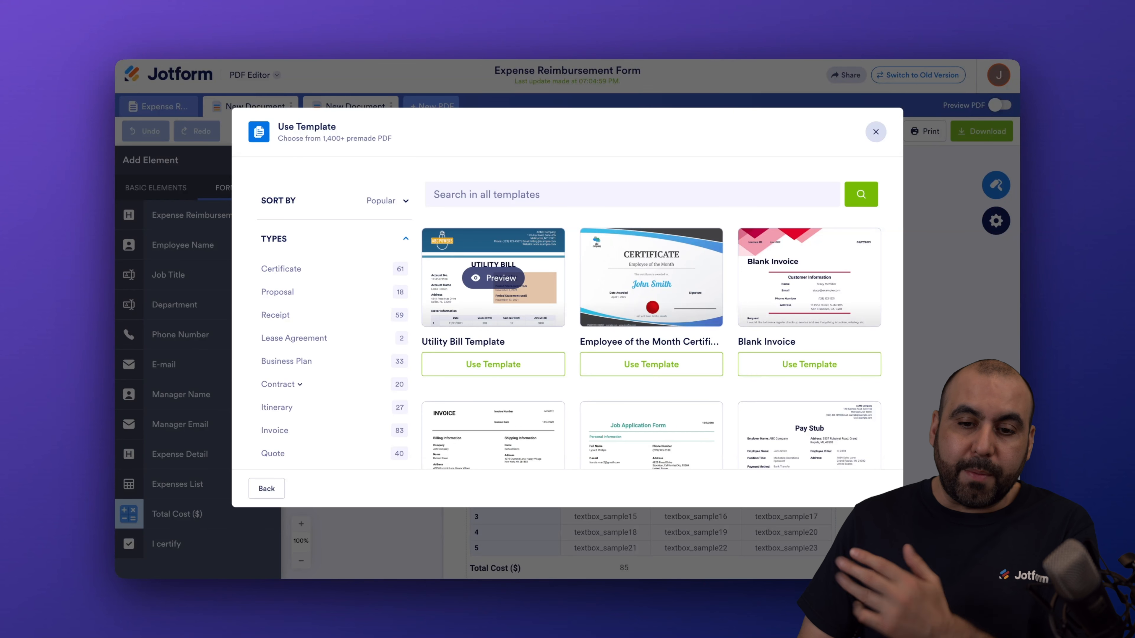
click(645, 364)
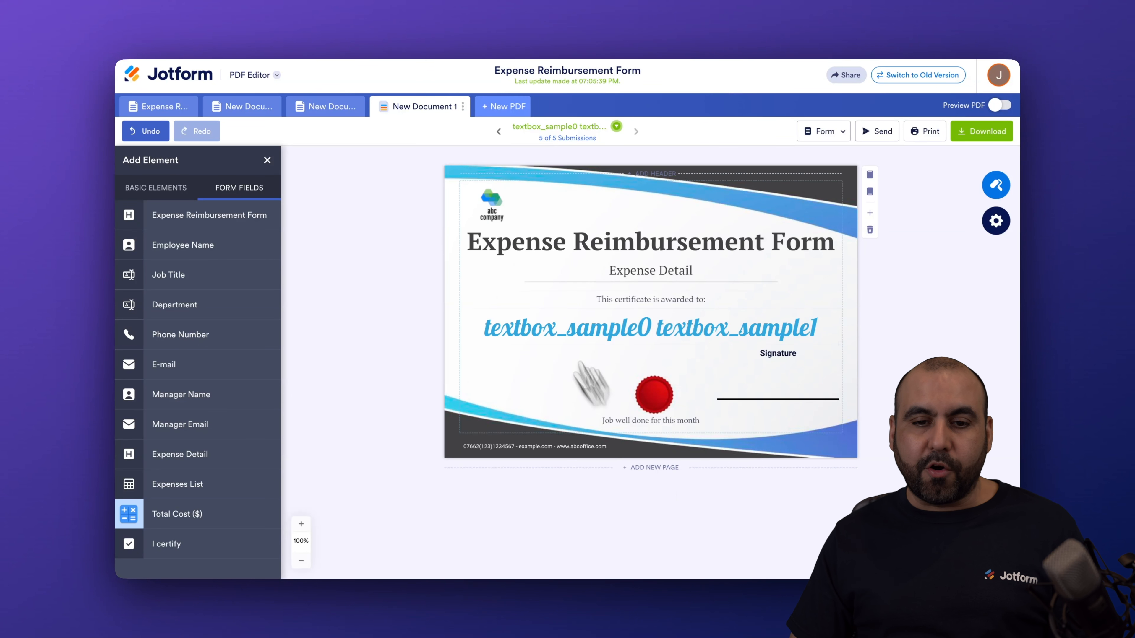
Replace the certificate's abc company logo with the circular handwritten logo from the saved images
click(490, 206)
click(473, 234)
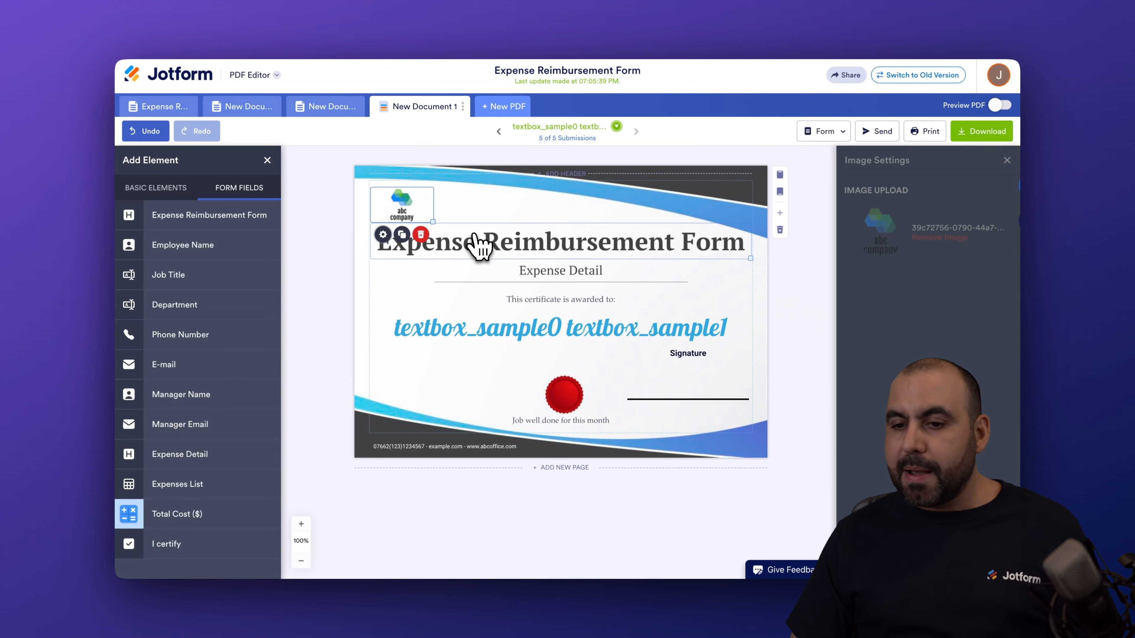
click(906, 238)
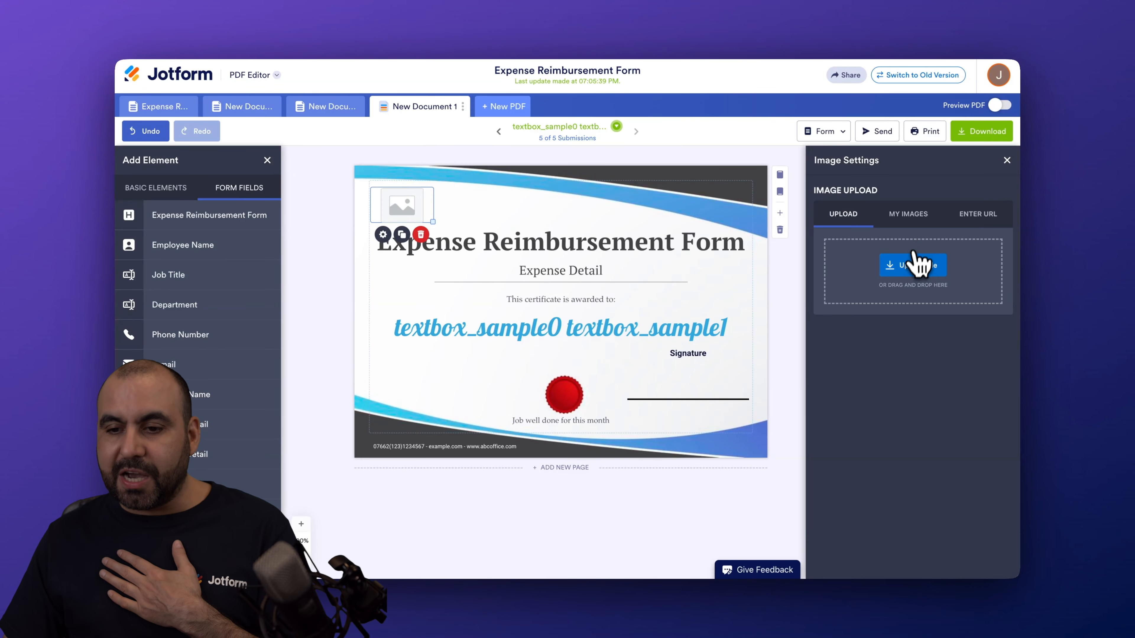
click(908, 215)
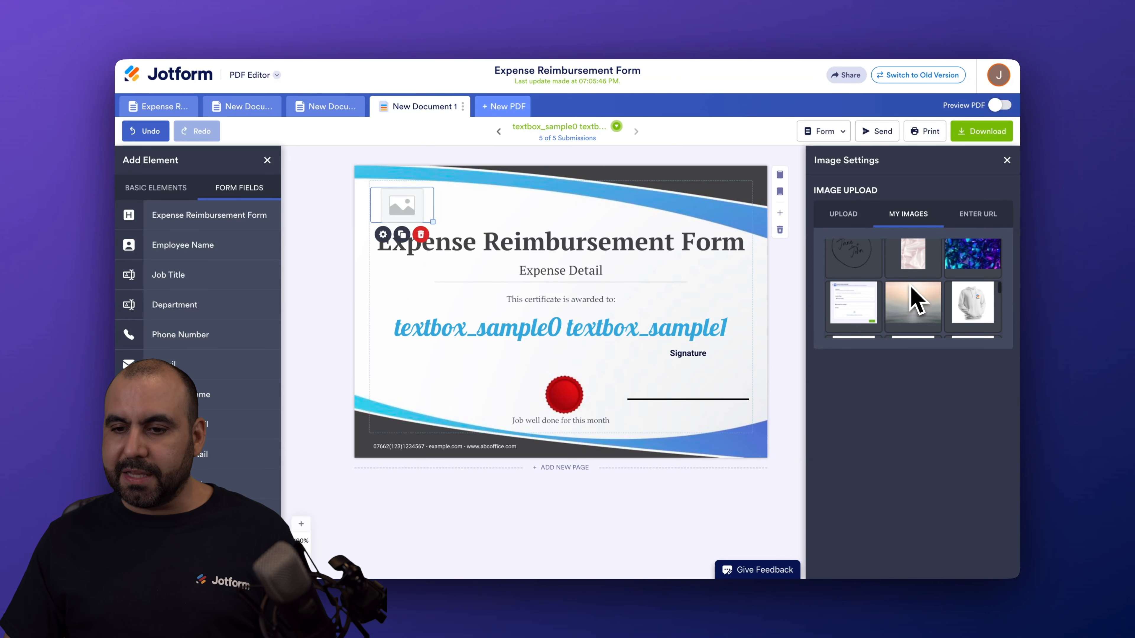
click(872, 283)
click(966, 354)
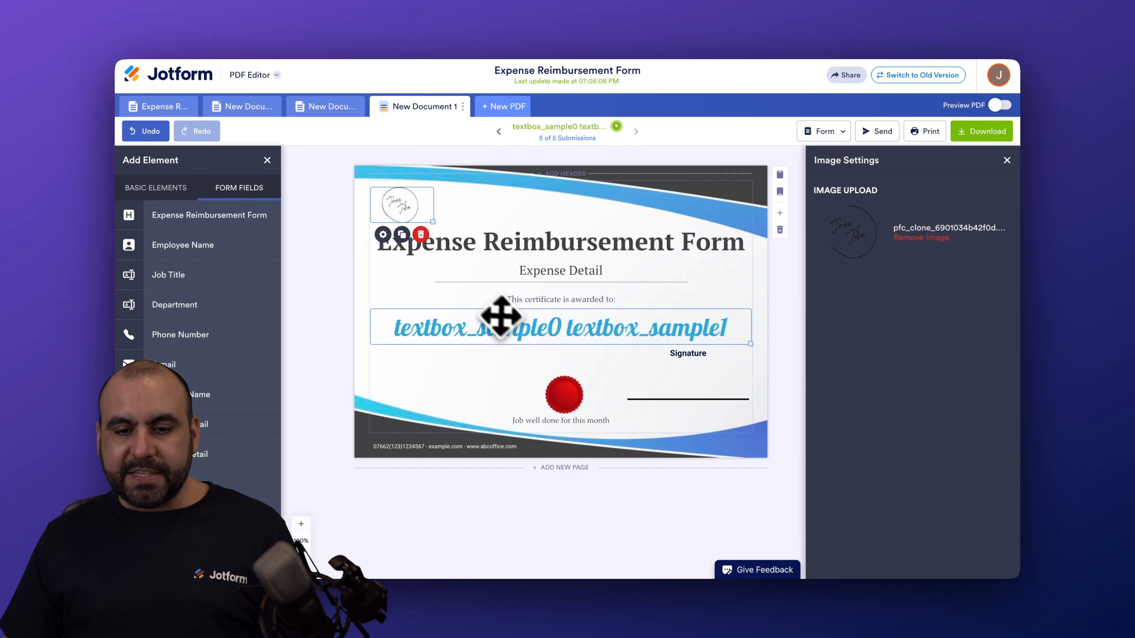
Delete the recipient name element from the certificate and place the Employee Name form field in its spot
click(550, 321)
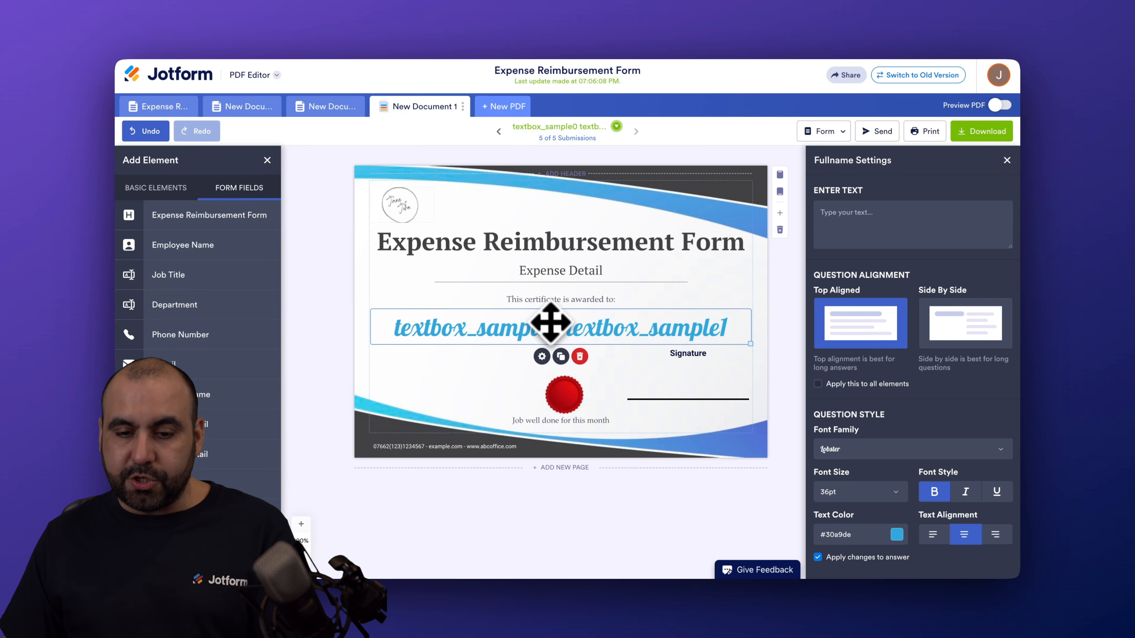
key(Delete)
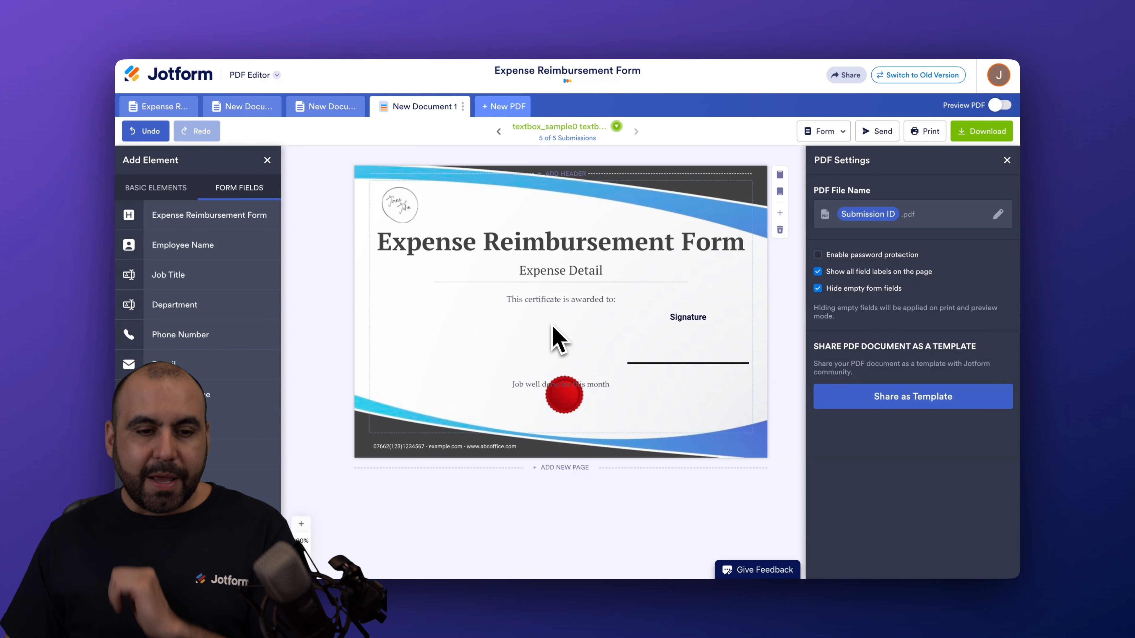
drag(213, 246, 571, 337)
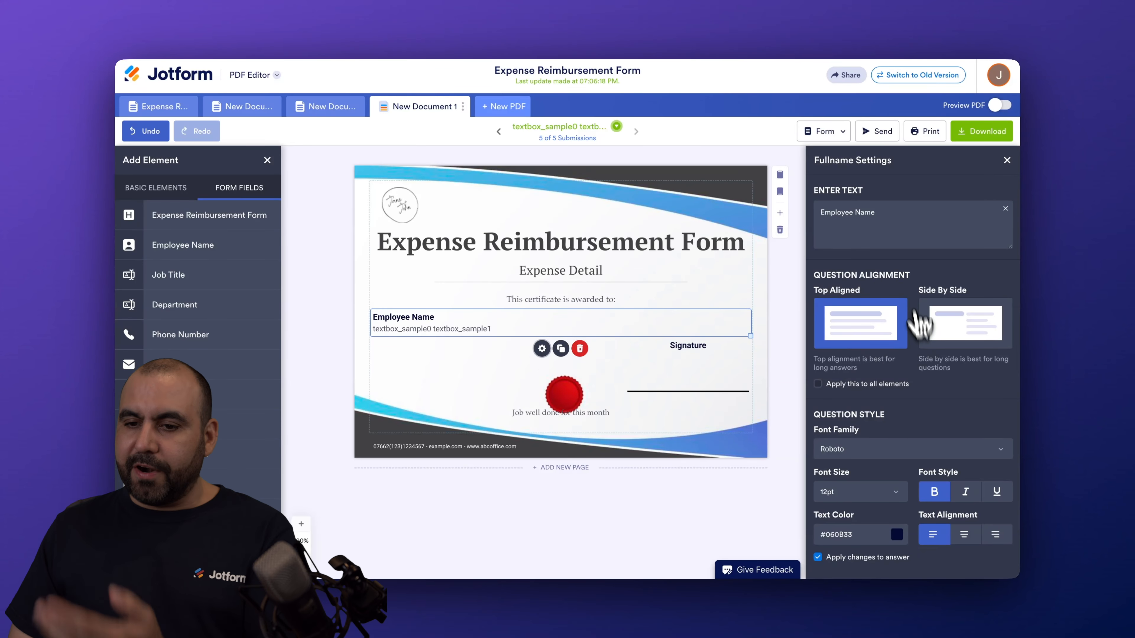
Try a 30pt font size on the Employee Name field and settle on 24pt
click(895, 492)
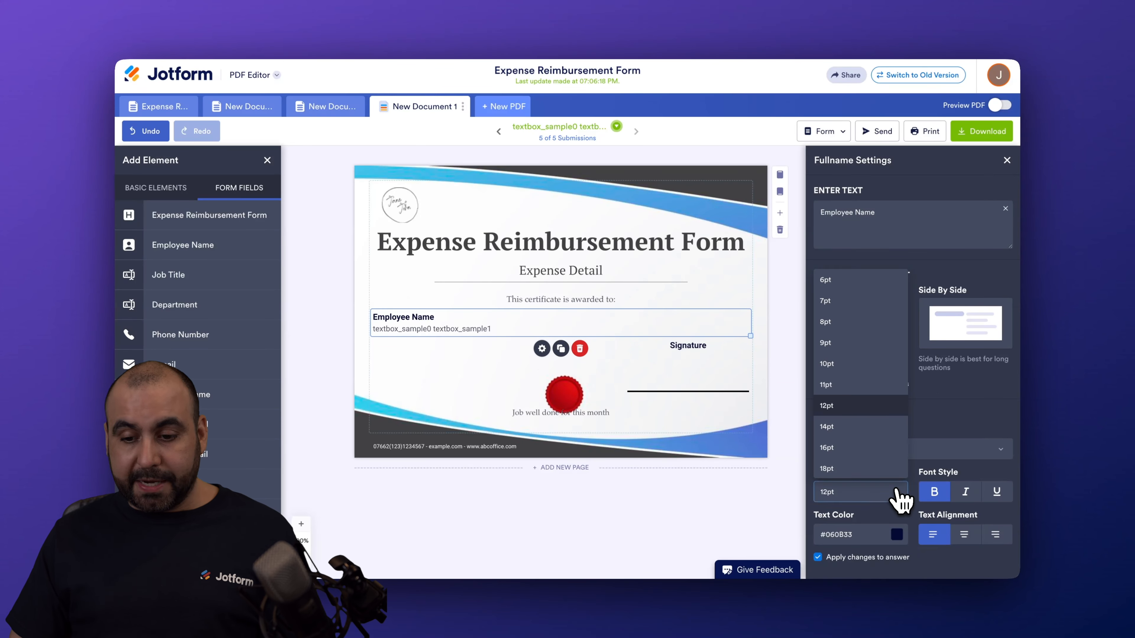
scroll(856, 469, down, 2)
click(851, 460)
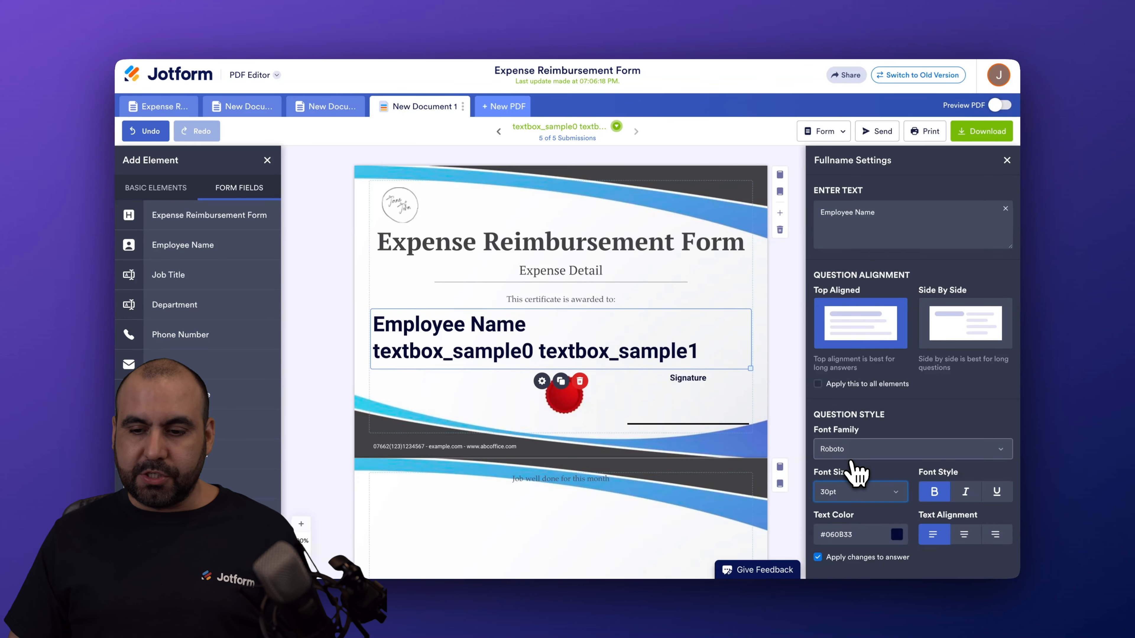
click(853, 491)
click(854, 449)
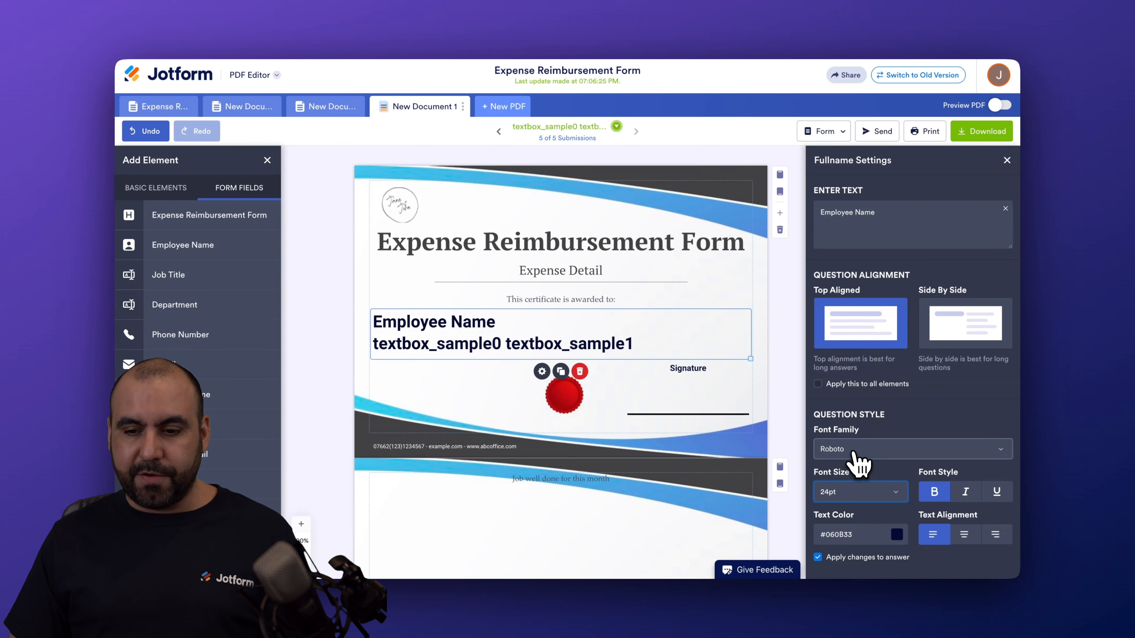
Clear the "Employee Name" label text from the certificate's name field
triple_click(419, 333)
click(541, 370)
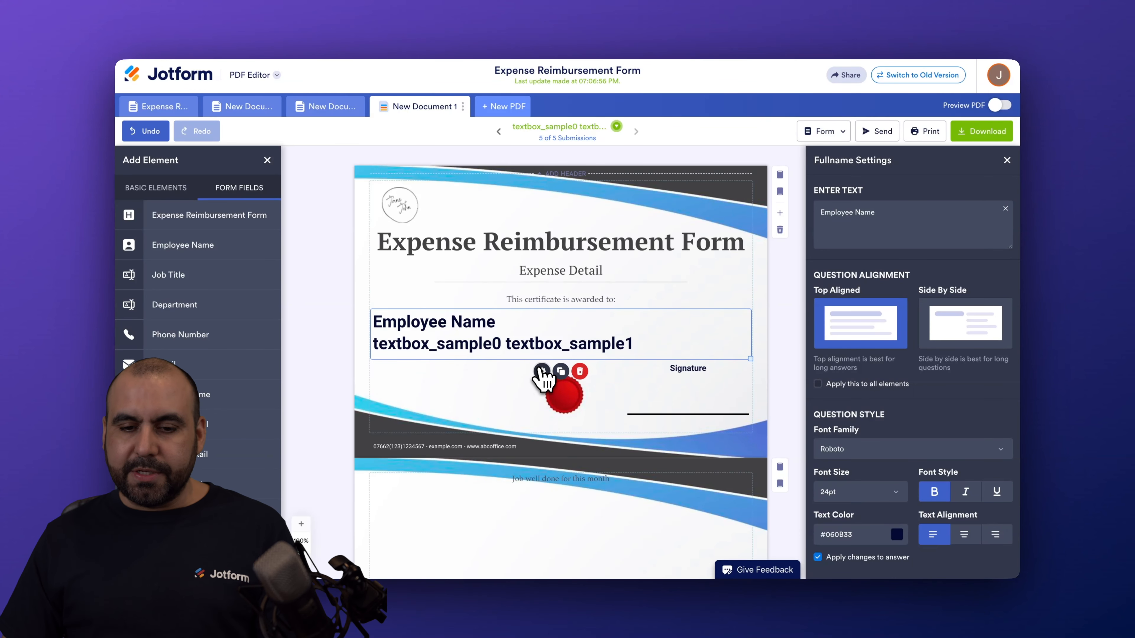
click(880, 215)
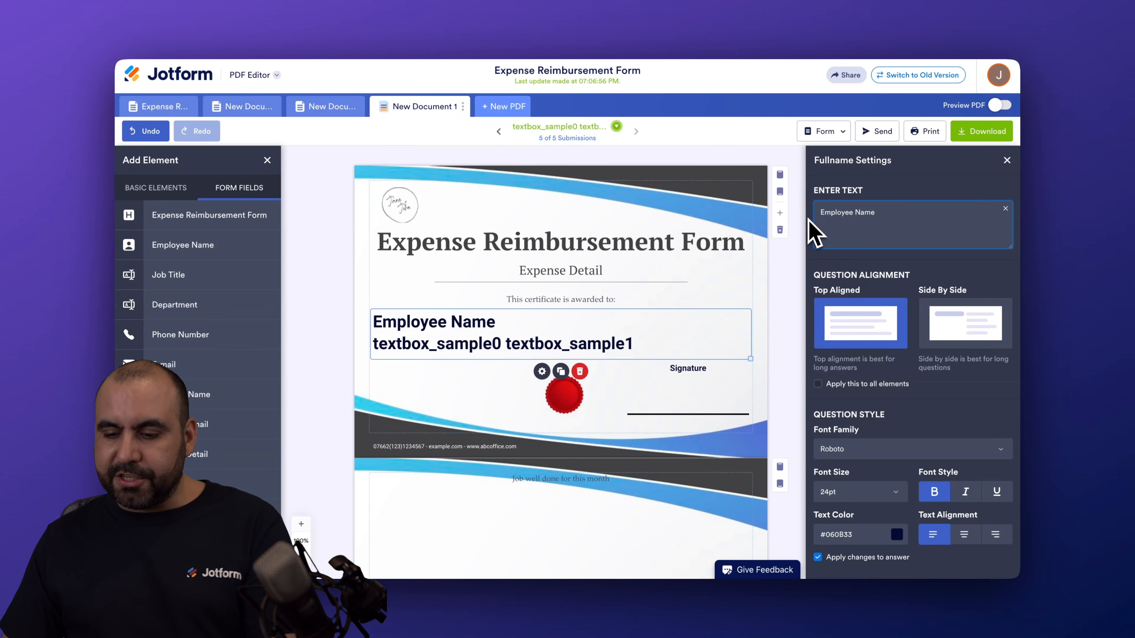
triple_click(900, 212)
key(BackSpace)
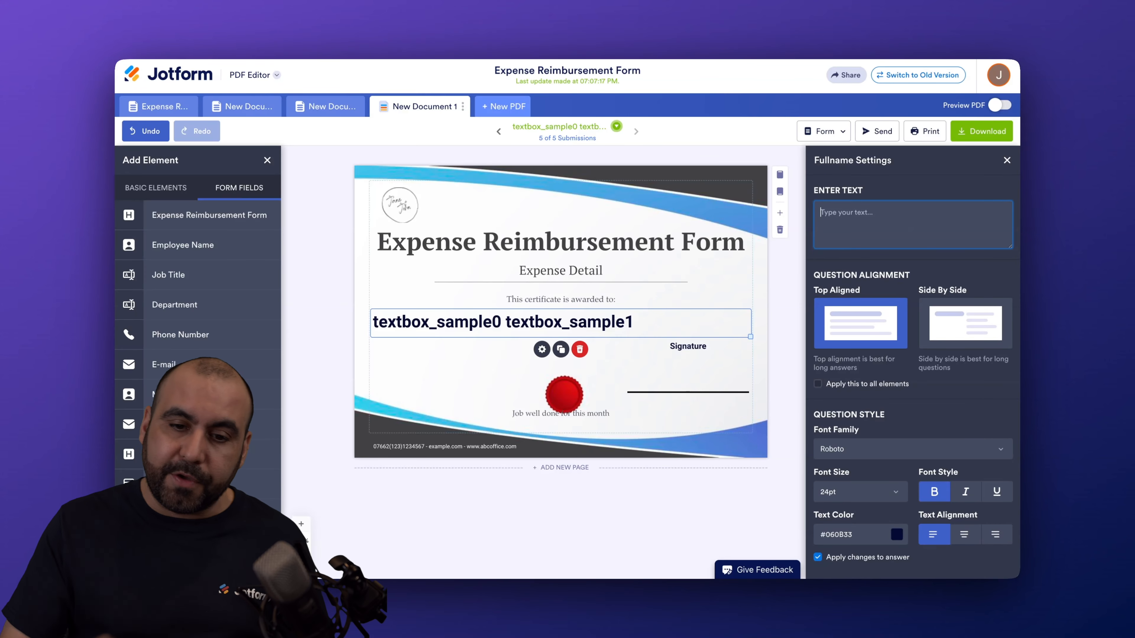
Center the certificate's name field text and change its color to blue
click(966, 537)
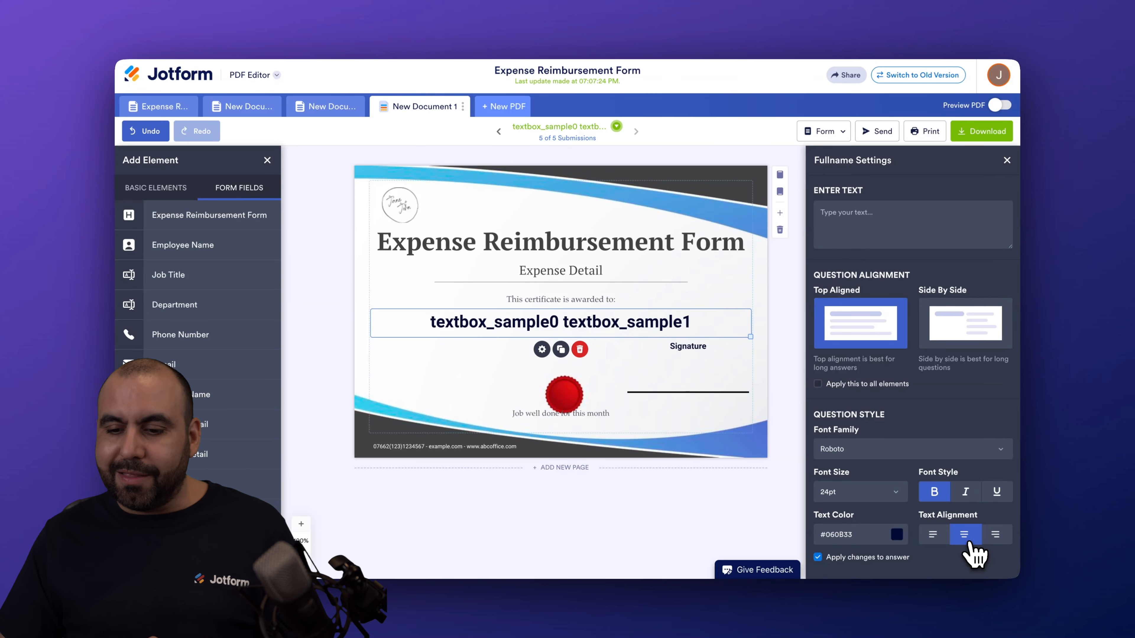
click(897, 535)
drag(887, 441, 871, 395)
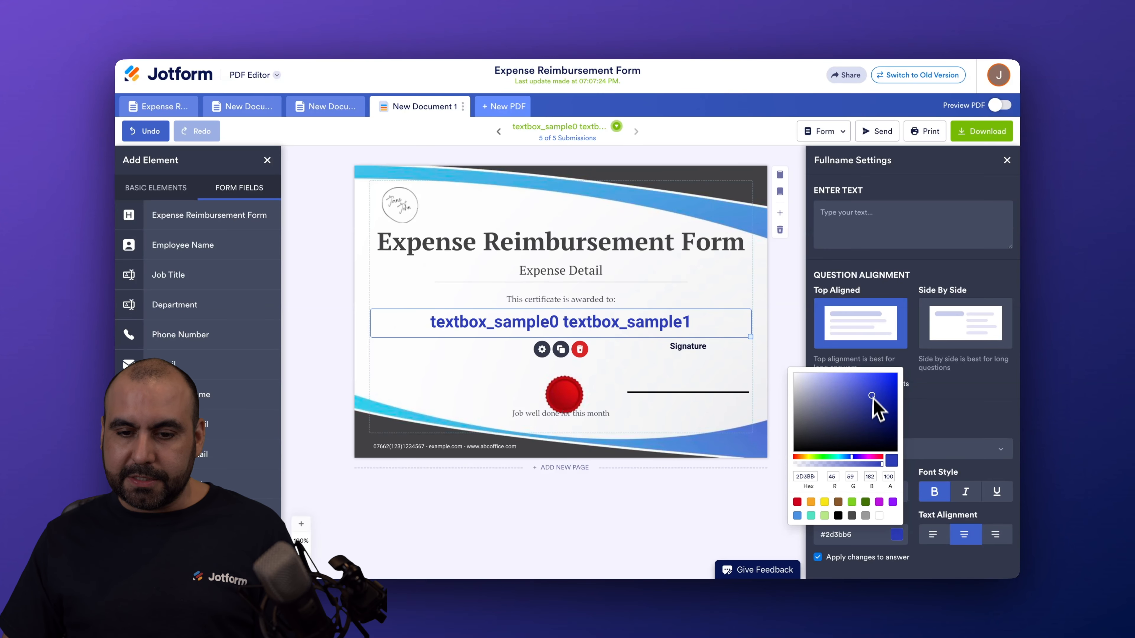
click(954, 402)
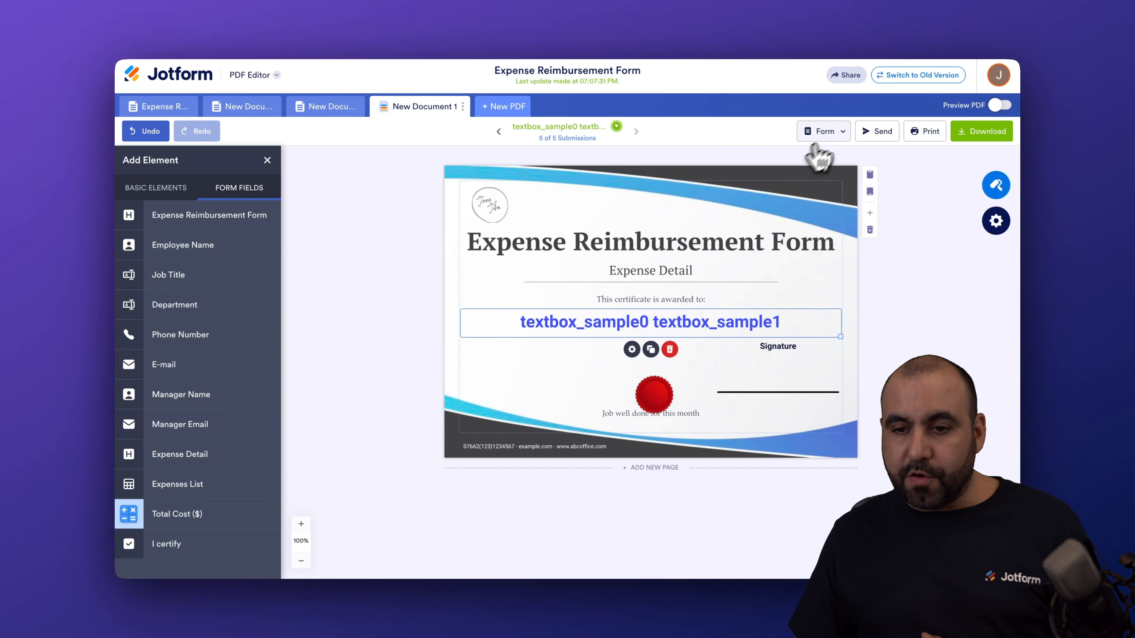
Review the form options and the Send via Email dialog, and close it without sending
click(841, 134)
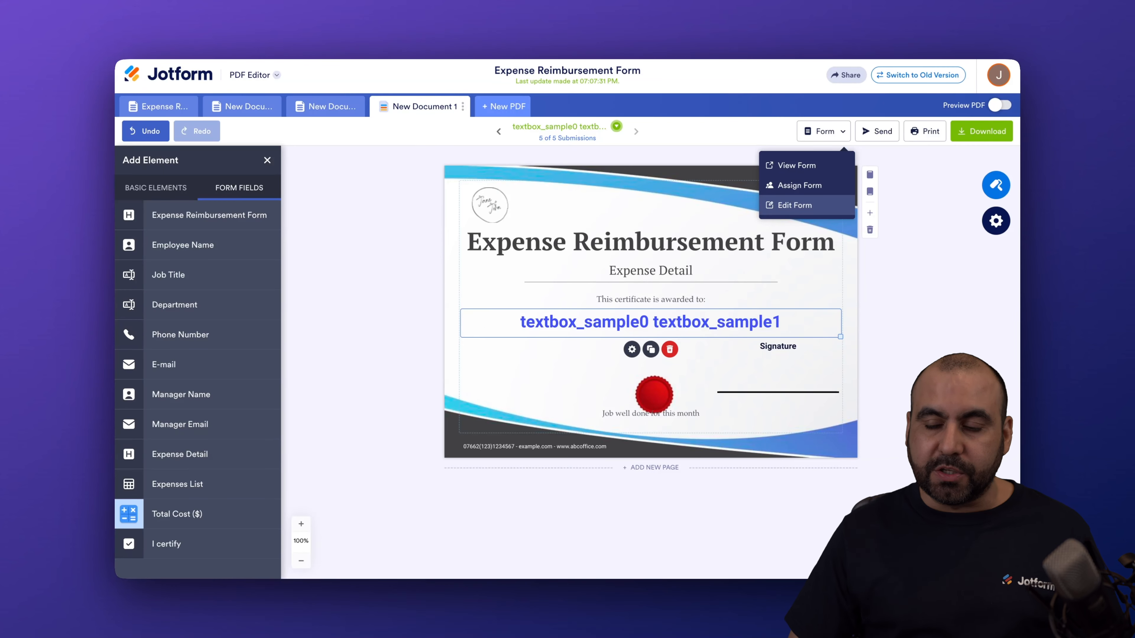
click(875, 133)
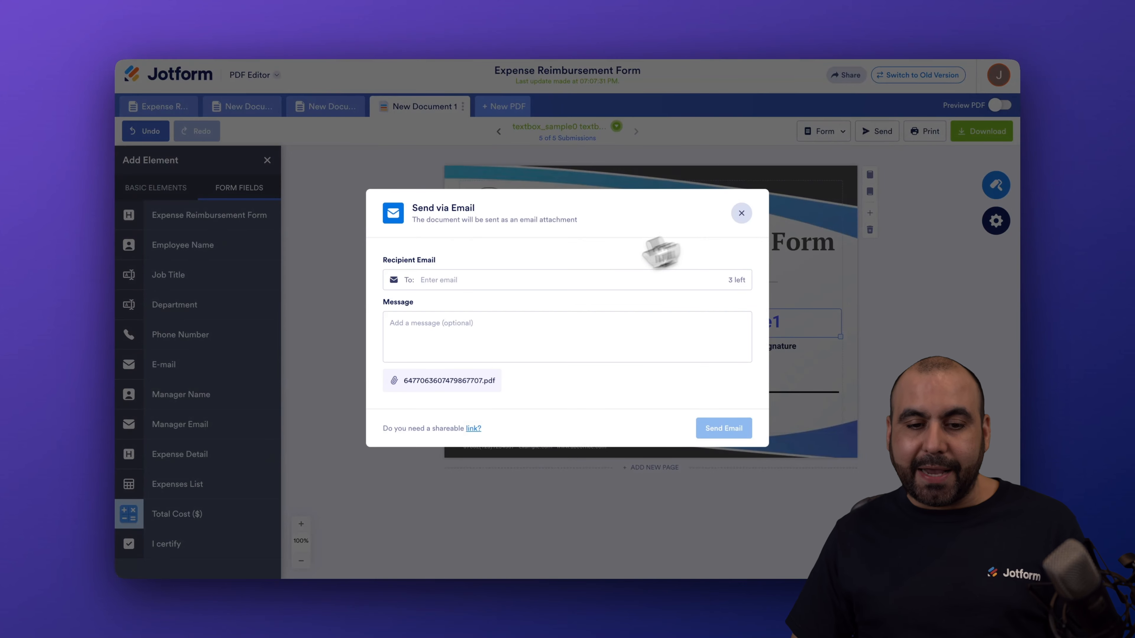
click(474, 328)
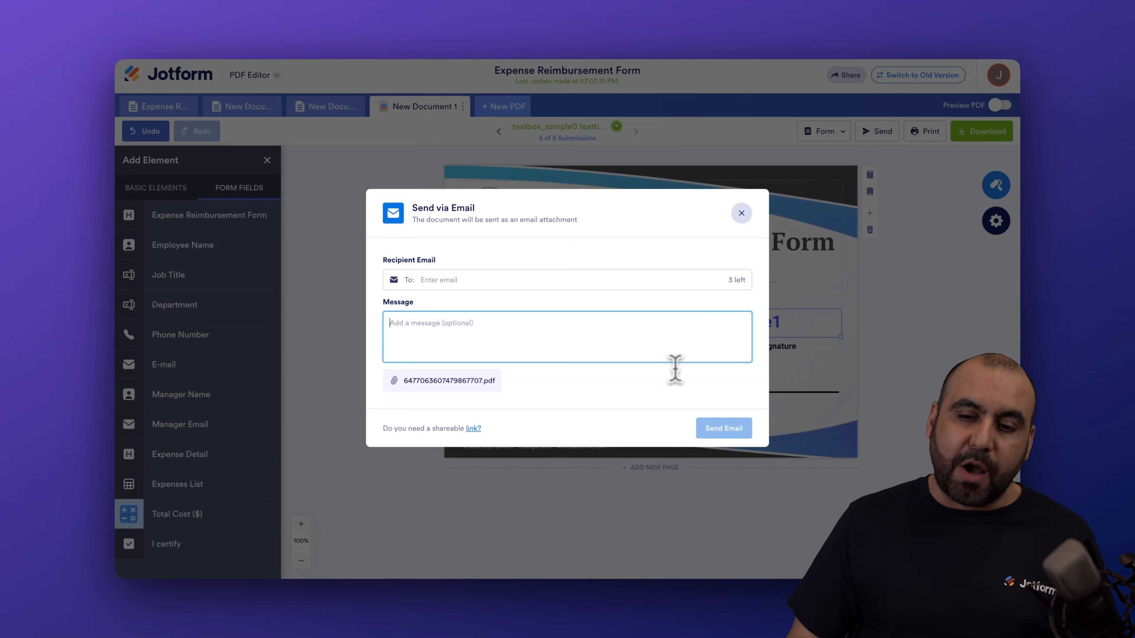
click(741, 213)
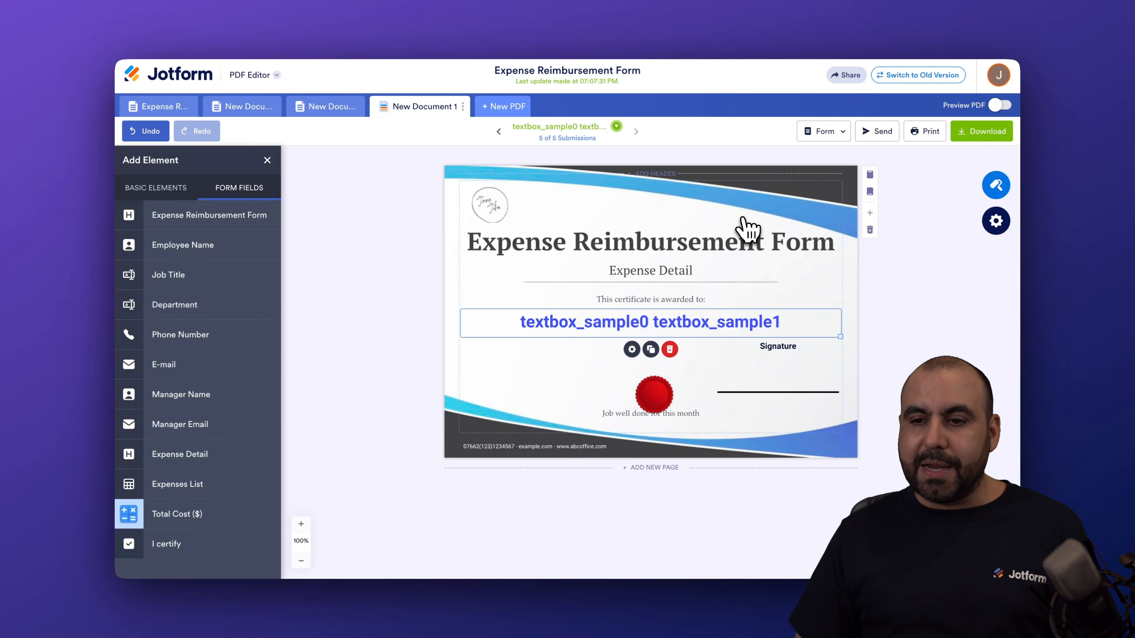
Check the certificate's print preview without printing and review the PDF download options
click(918, 133)
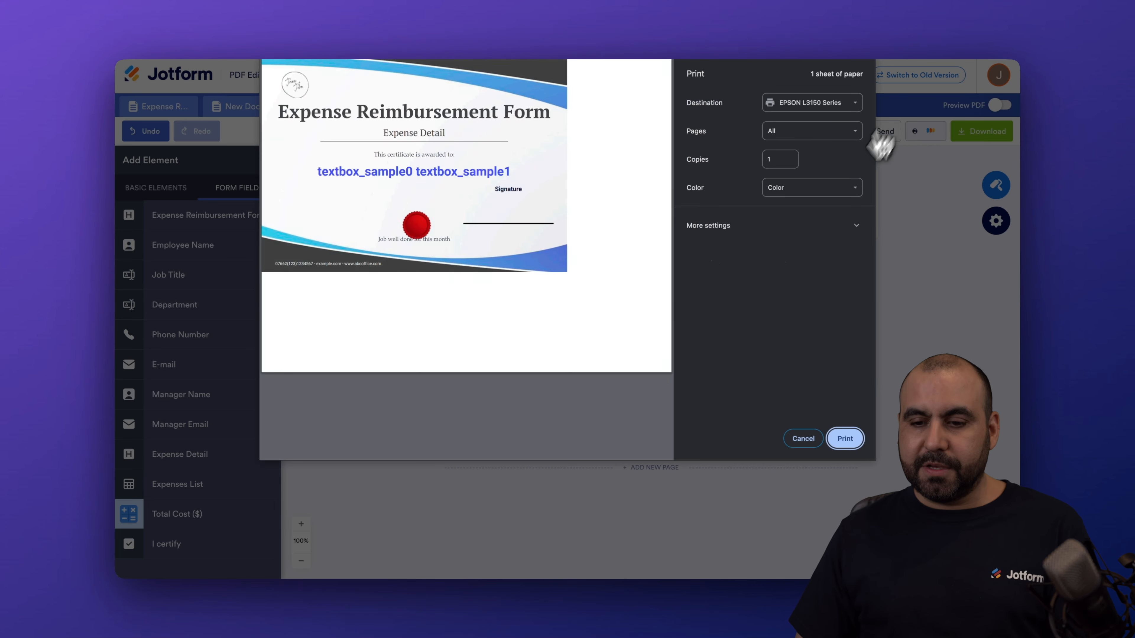
click(800, 431)
click(985, 134)
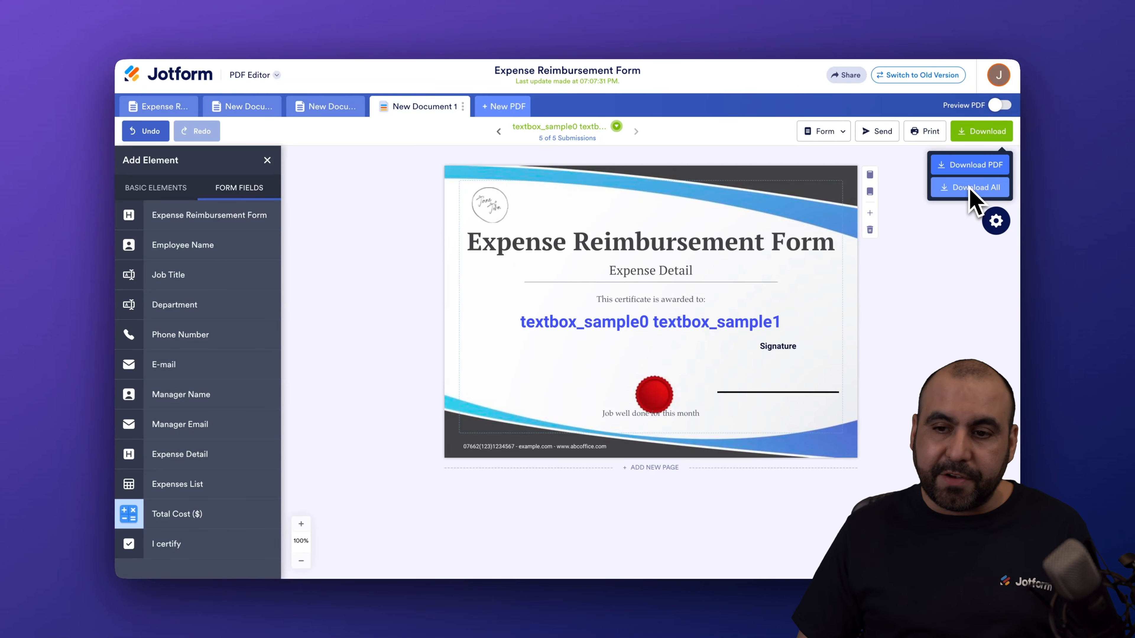
click(916, 277)
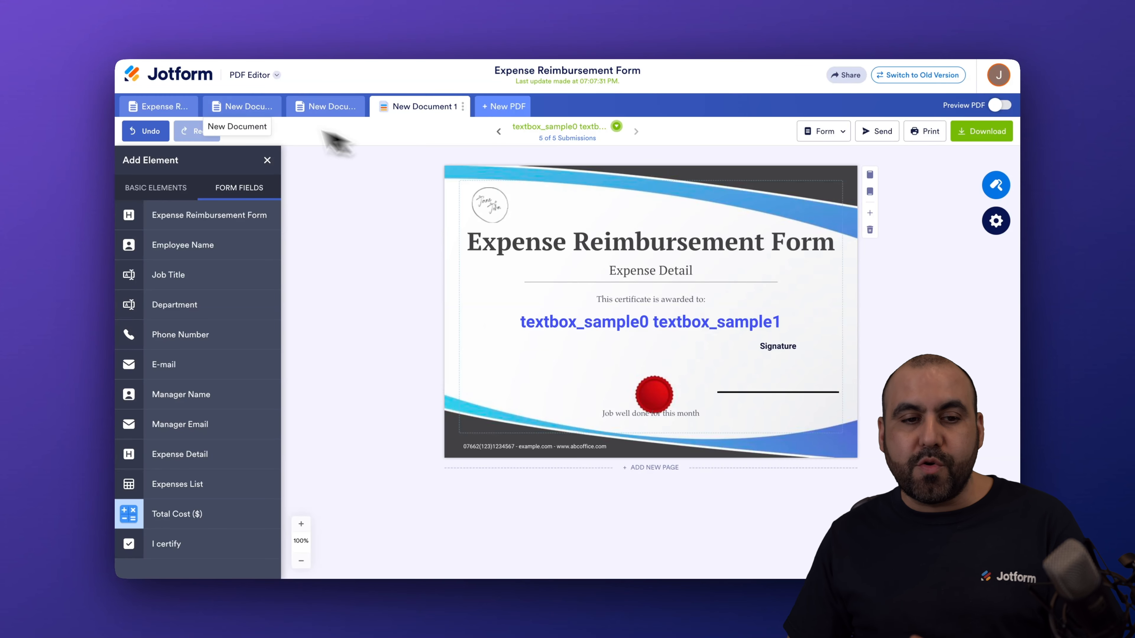
Return to the Expense Reimbursement Document and review the page sizes offered in the PDF Designer's layout settings
click(181, 107)
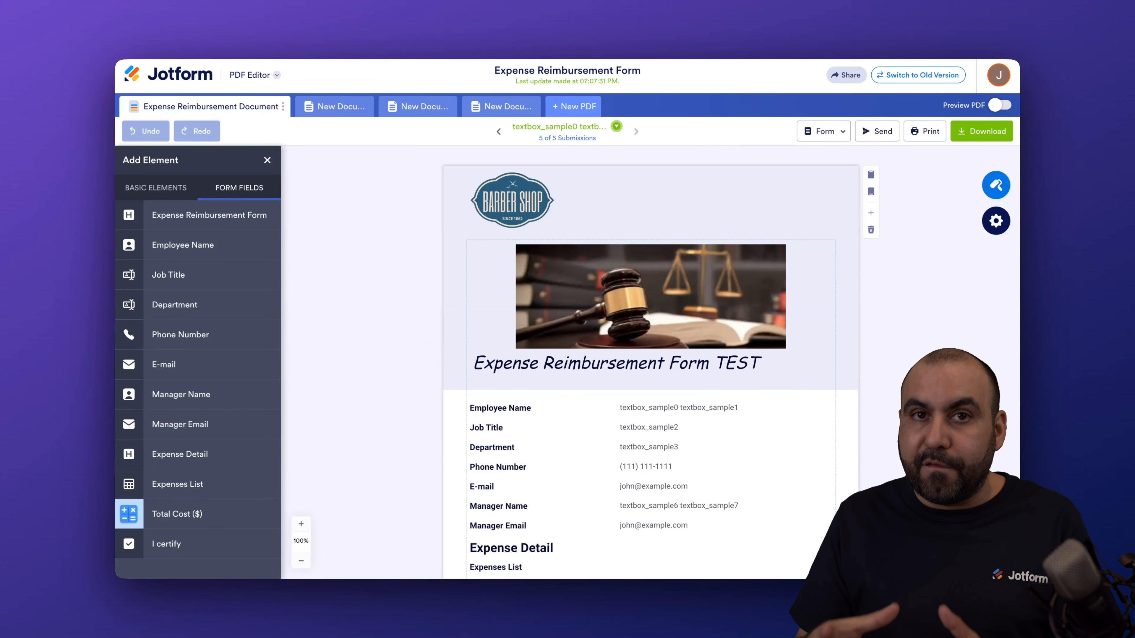
click(998, 186)
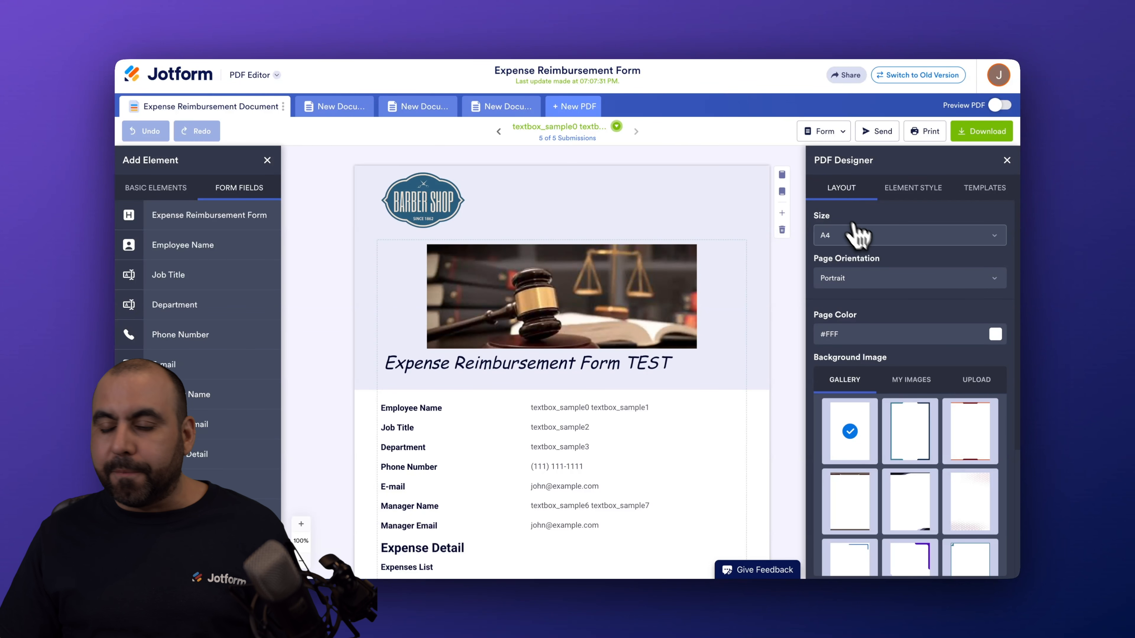
click(868, 240)
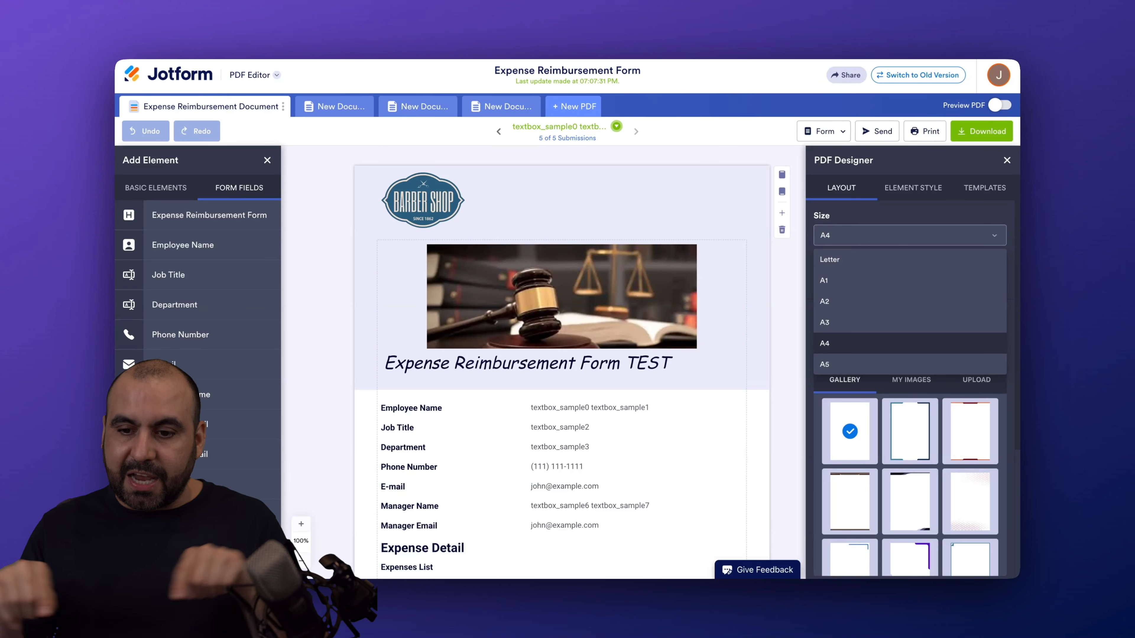
click(894, 217)
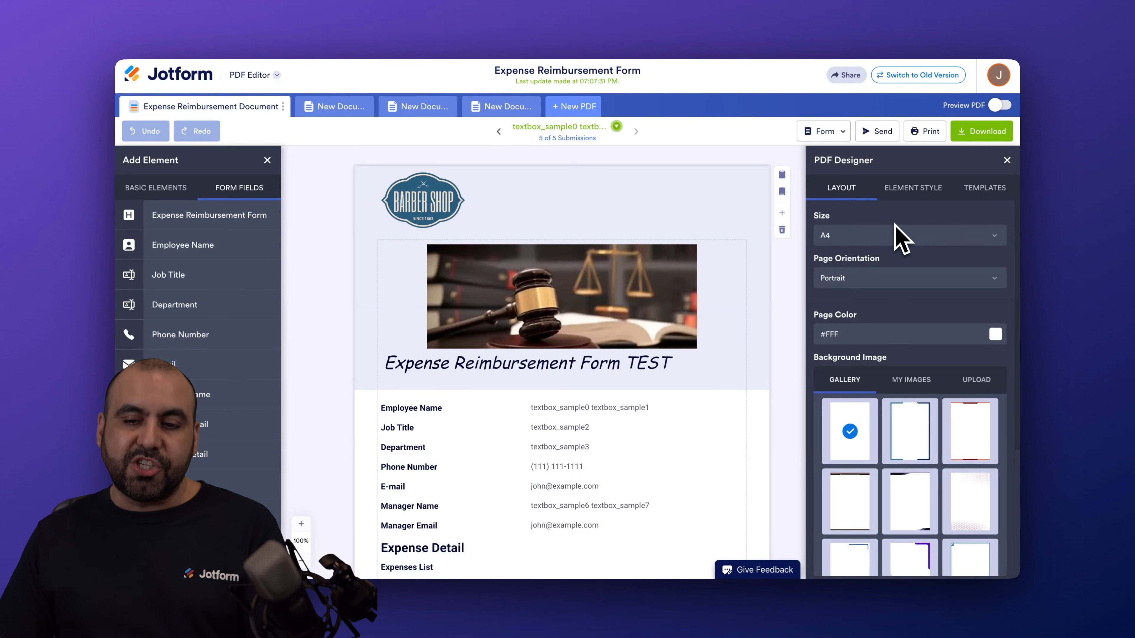
Keep the page orientation as Portrait, compare several gallery backgrounds, and apply the one with the teal and navy border to the document
click(881, 277)
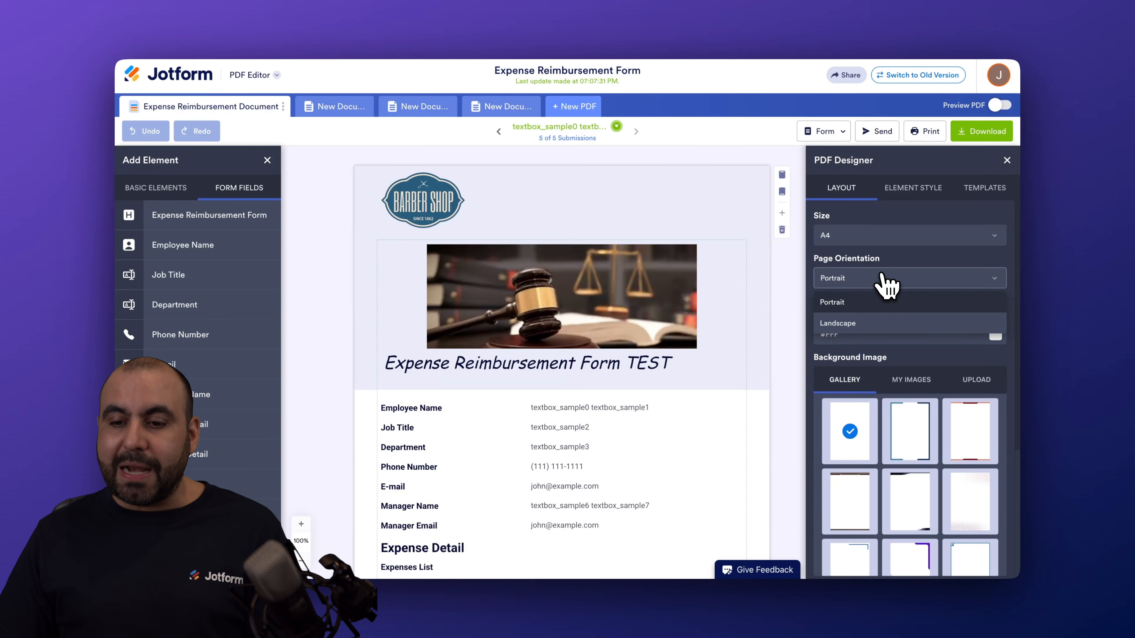
click(885, 295)
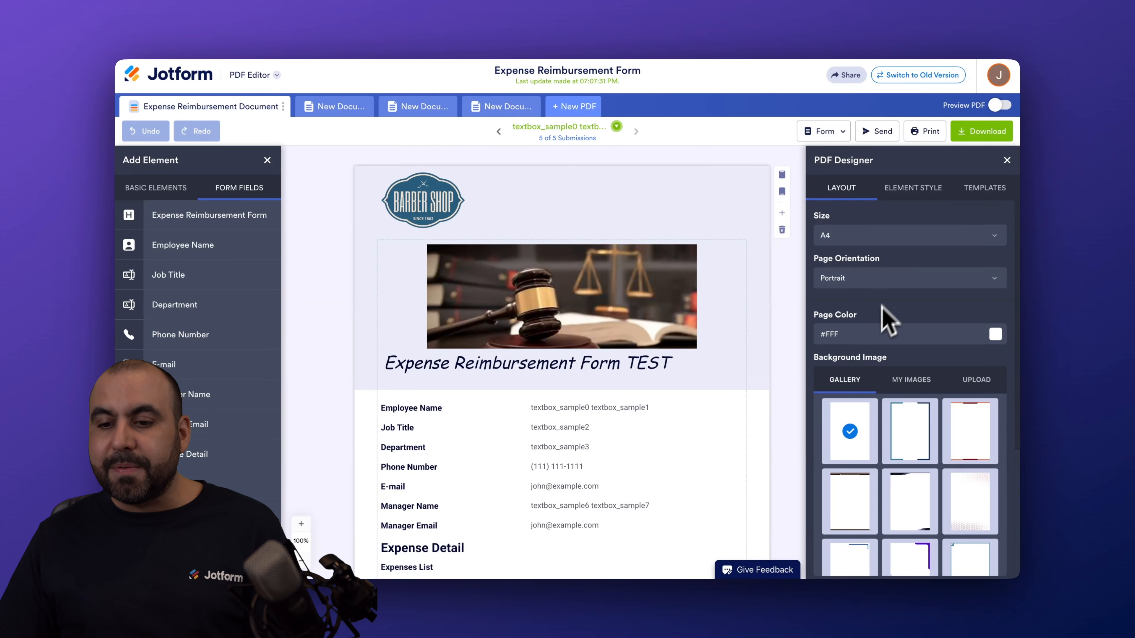
scroll(911, 324, down, 2)
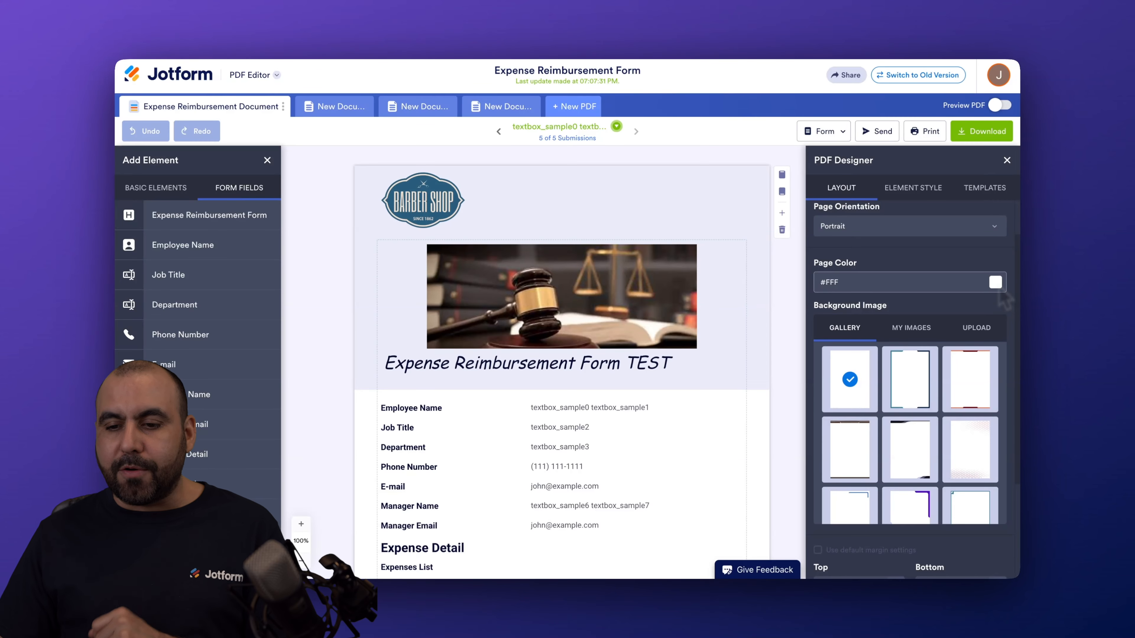
scroll(989, 299, down, 2)
click(913, 331)
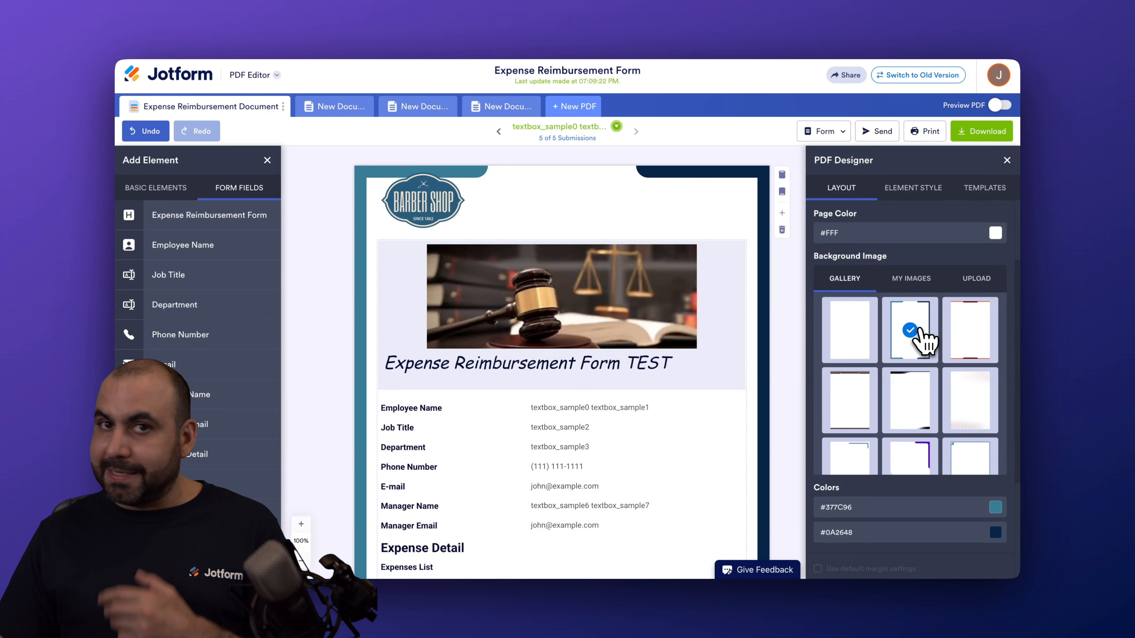
click(962, 331)
click(860, 409)
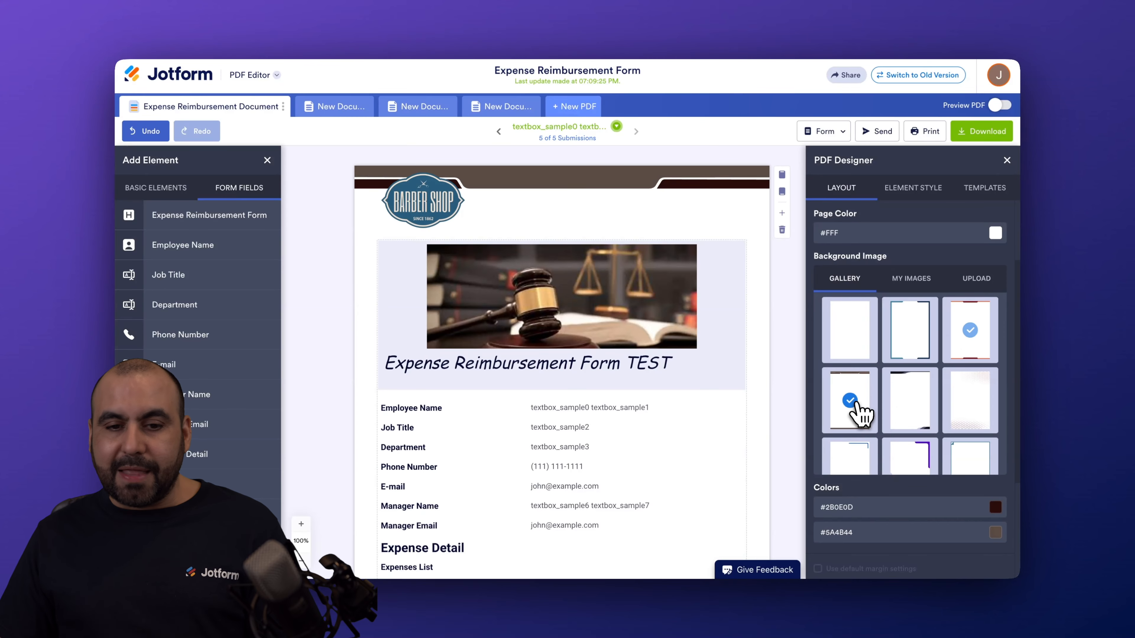
click(895, 413)
click(913, 329)
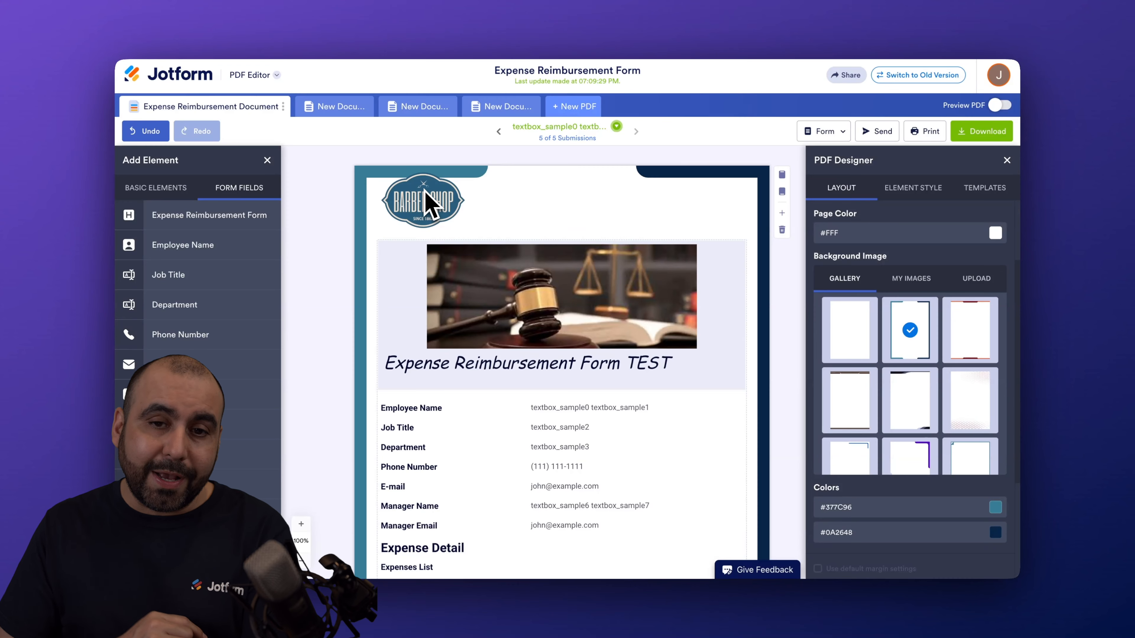
Try a top page margin of 40 mm and set it back to 38 mm
scroll(424, 190, down, 3)
scroll(424, 190, up, 3)
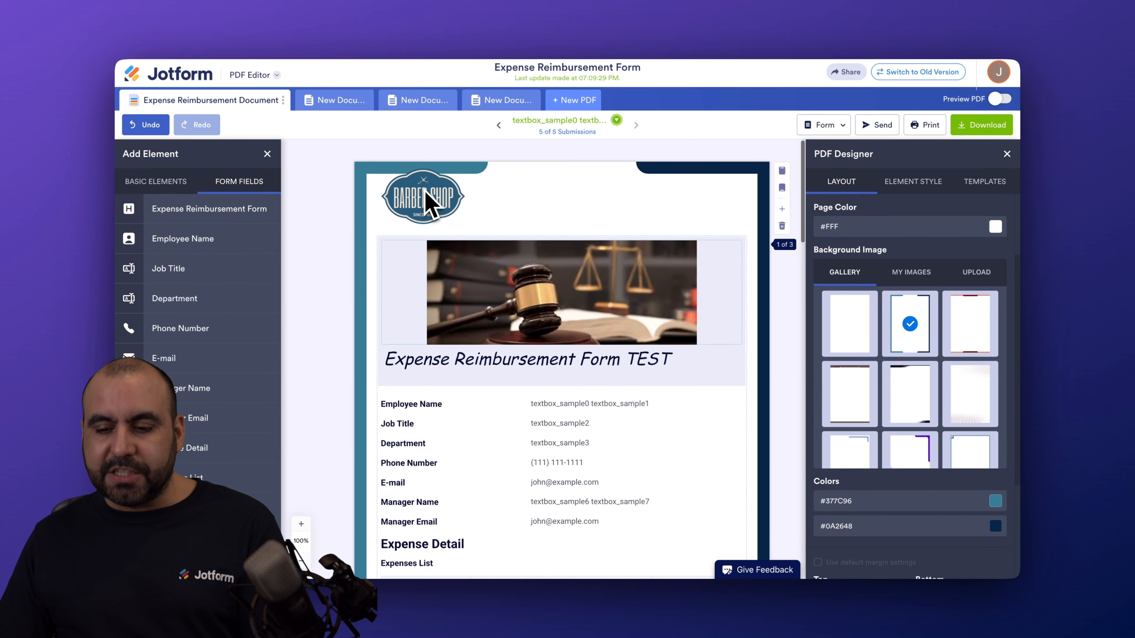
scroll(943, 414, down, 5)
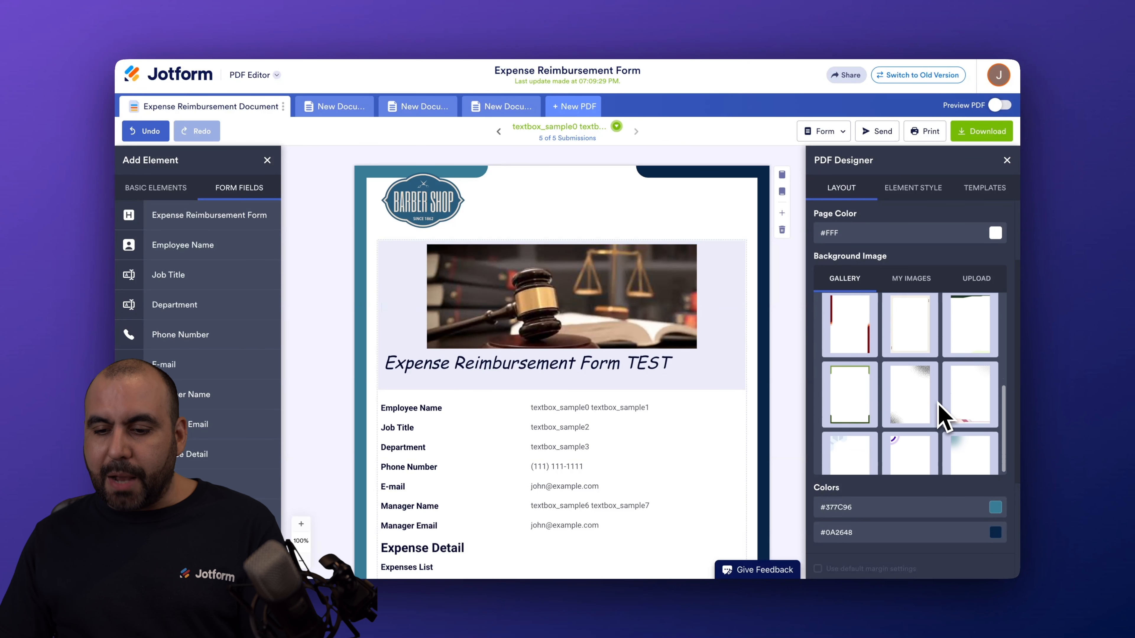
scroll(941, 414, down, 4)
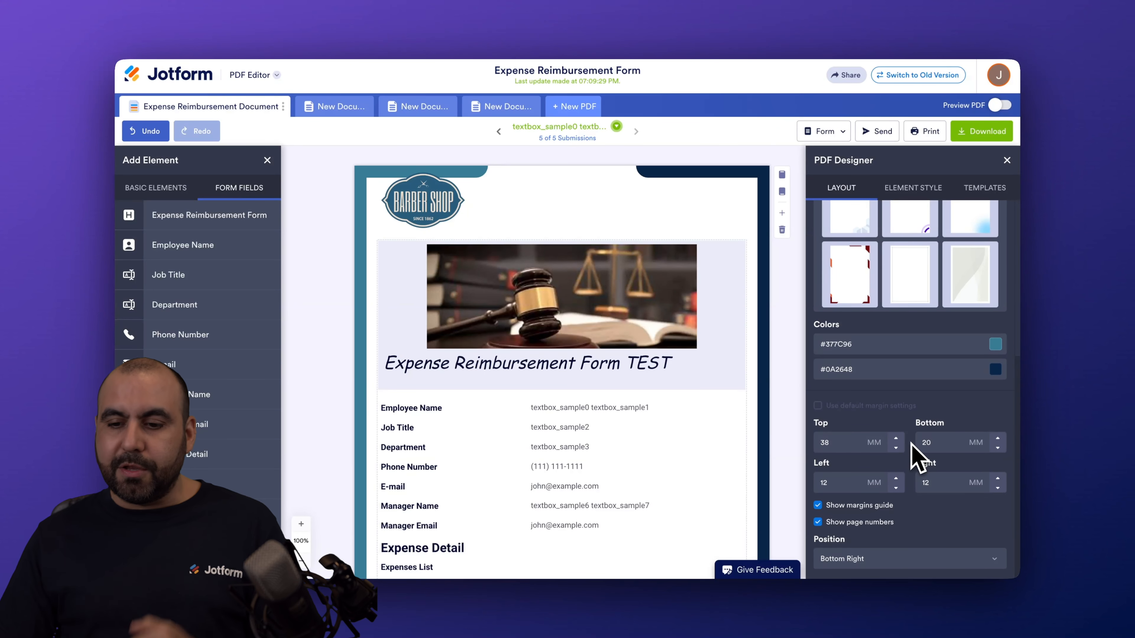
click(896, 439)
click(896, 439)
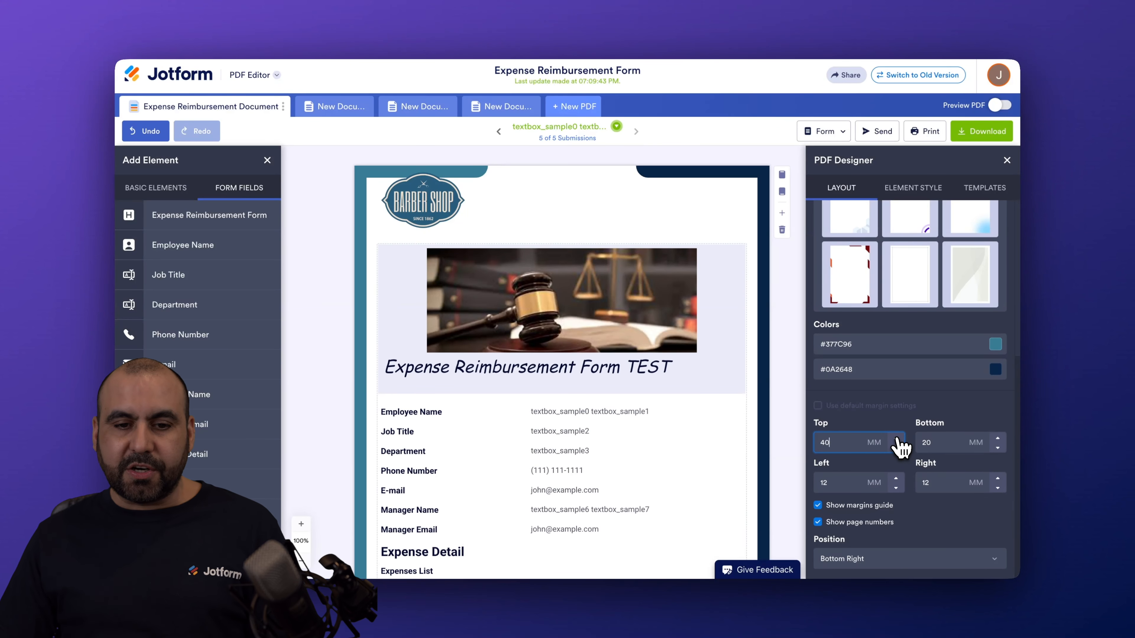
click(896, 447)
click(896, 447)
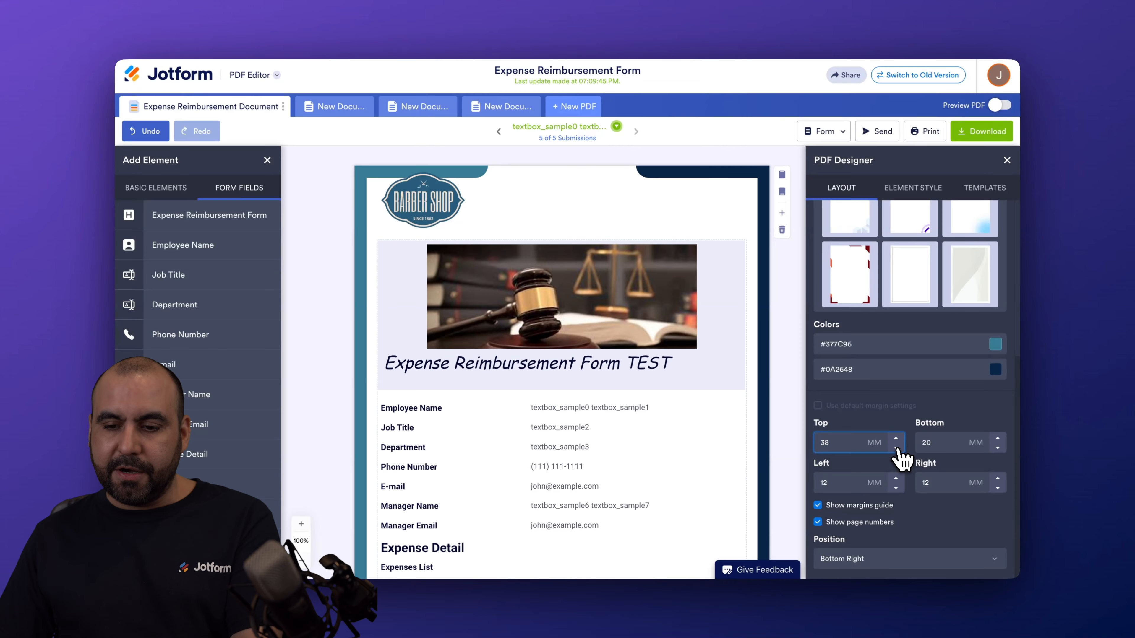
Set the left page margin to 13 mm and review the page number position options
click(896, 478)
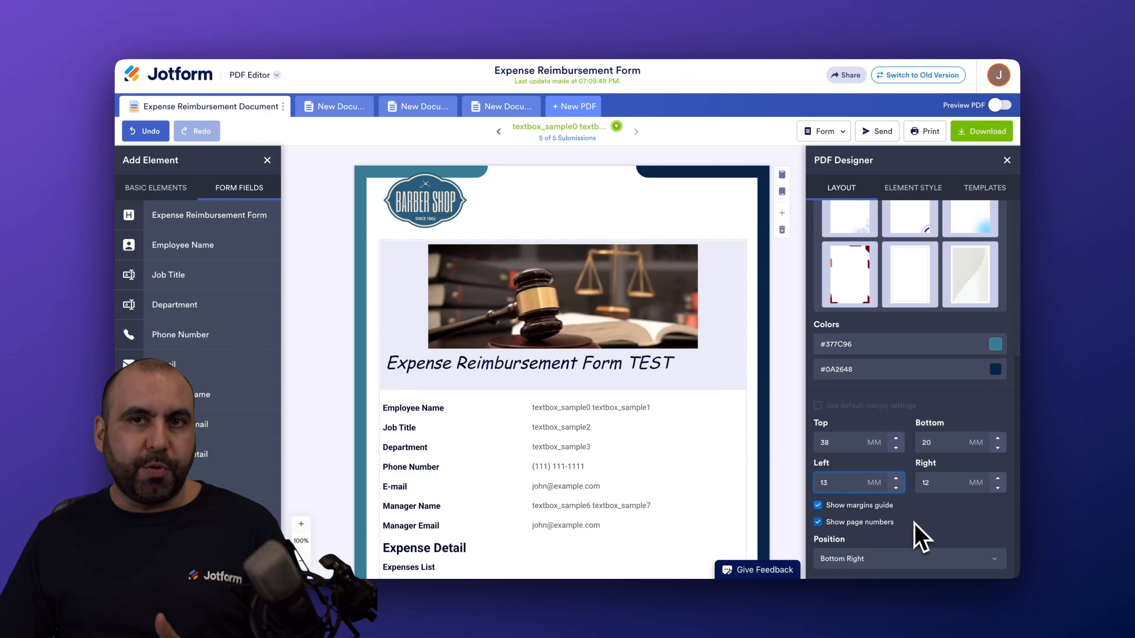
click(847, 559)
click(929, 398)
scroll(931, 400, up, 6)
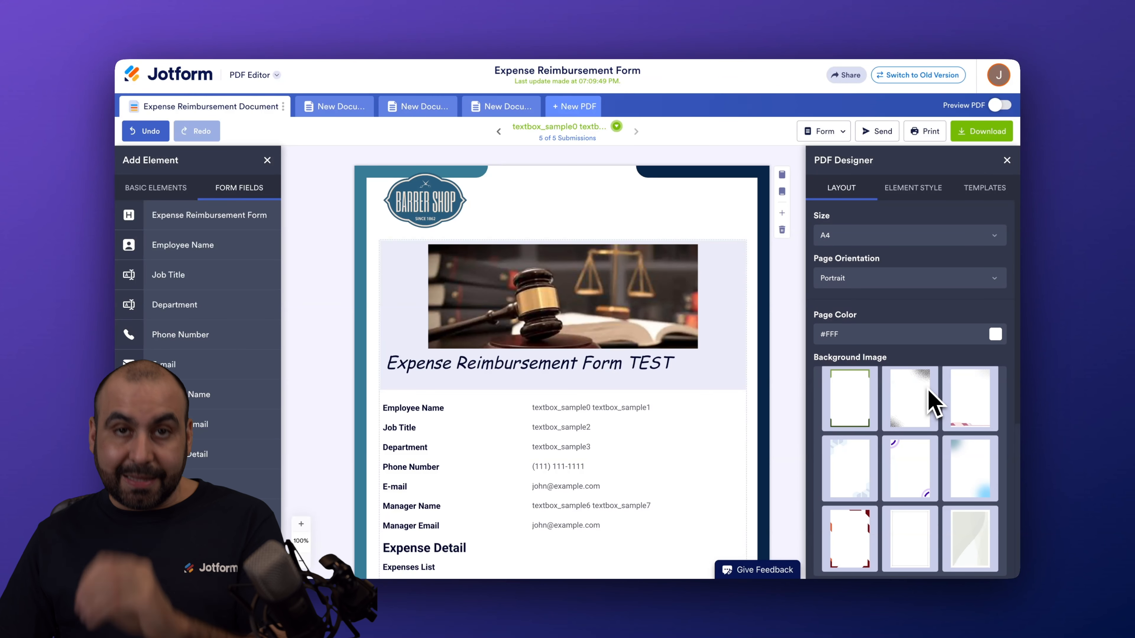
Review the question and answer style settings and browse the Featured templates in the PDF Designer
click(934, 190)
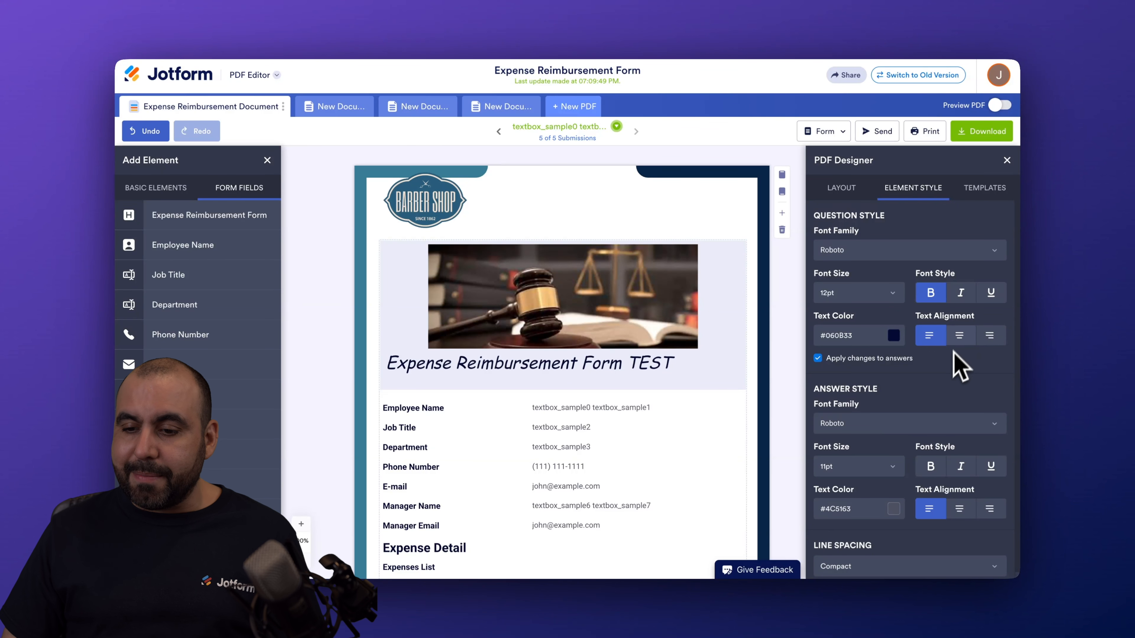
scroll(953, 371, down, 1)
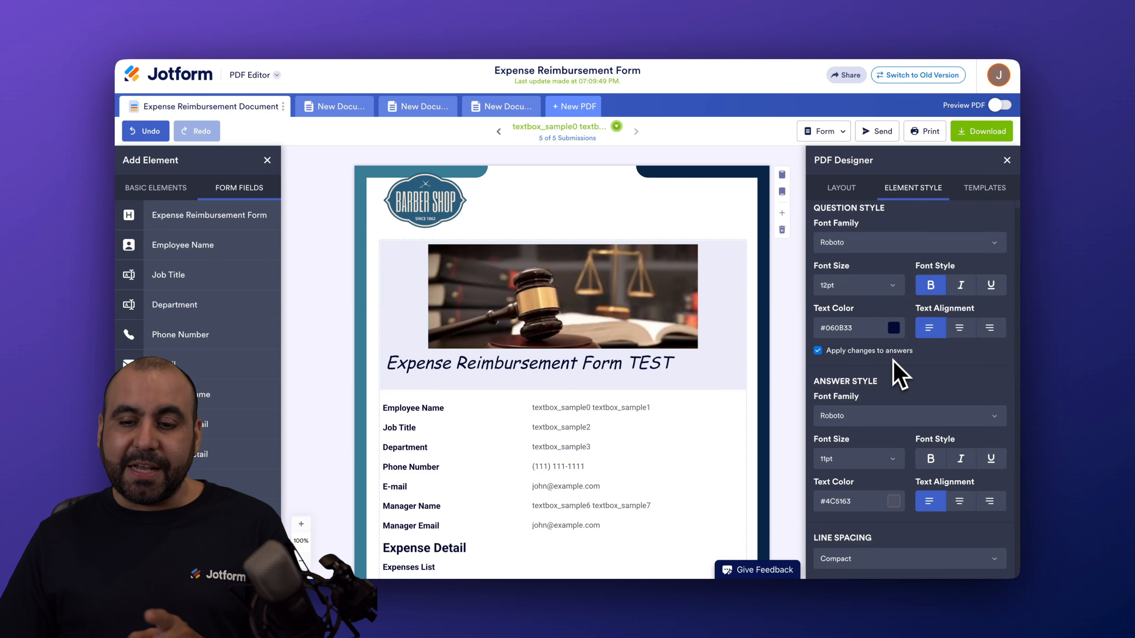
click(984, 190)
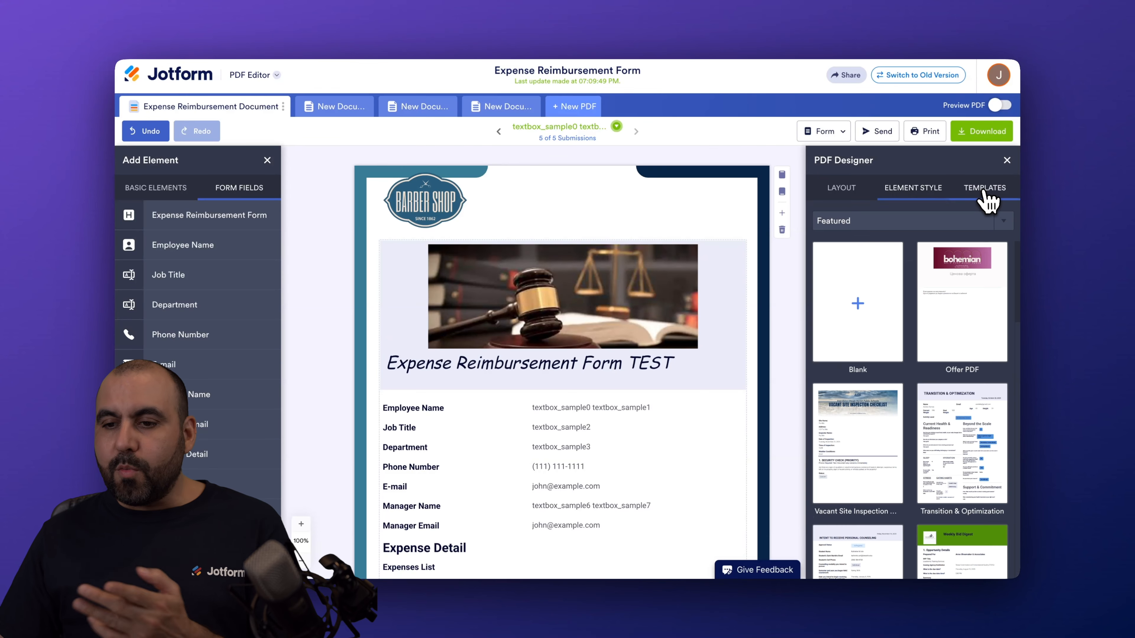
scroll(932, 367, down, 5)
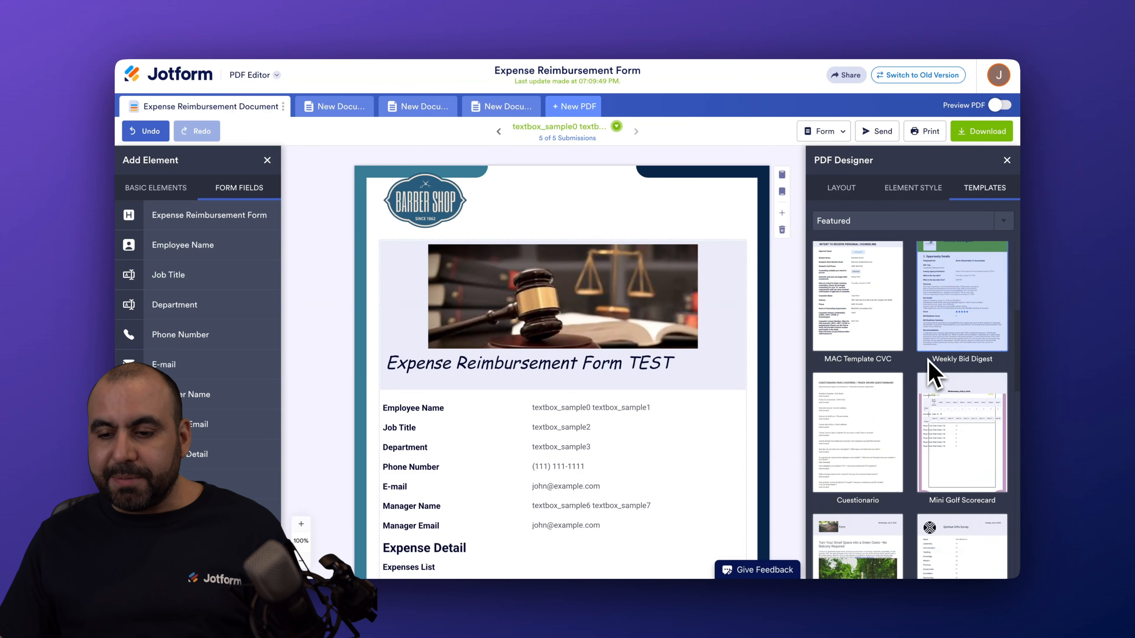
scroll(929, 362, down, 10)
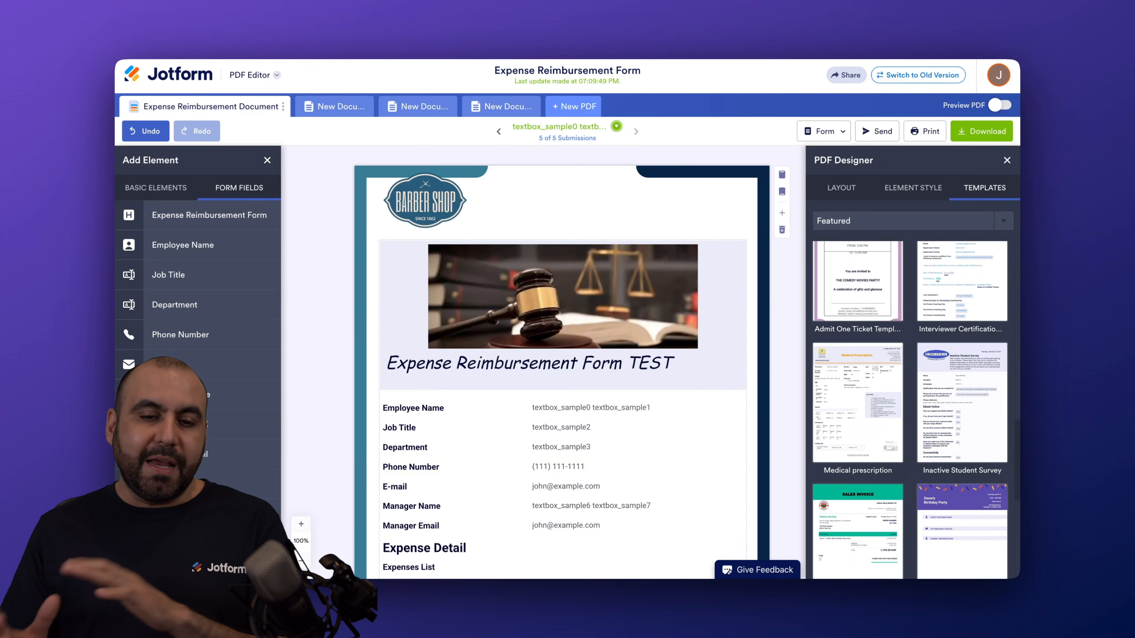
scroll(930, 371, up, 15)
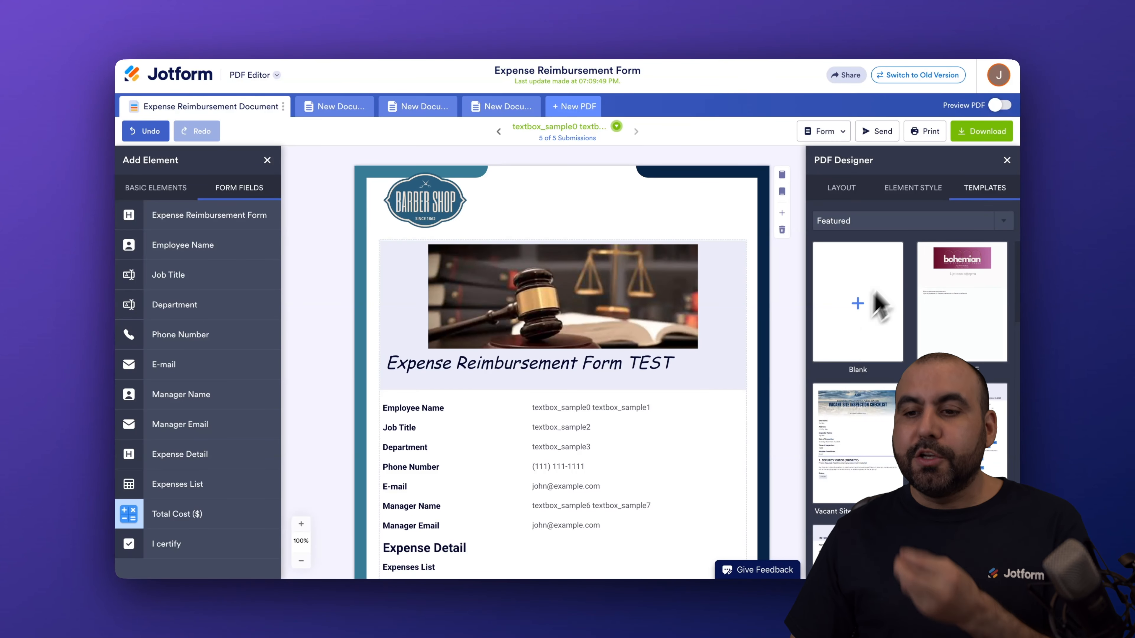
Close the PDF Designer, check the document in the PDF preview, and return to the editor
click(1006, 161)
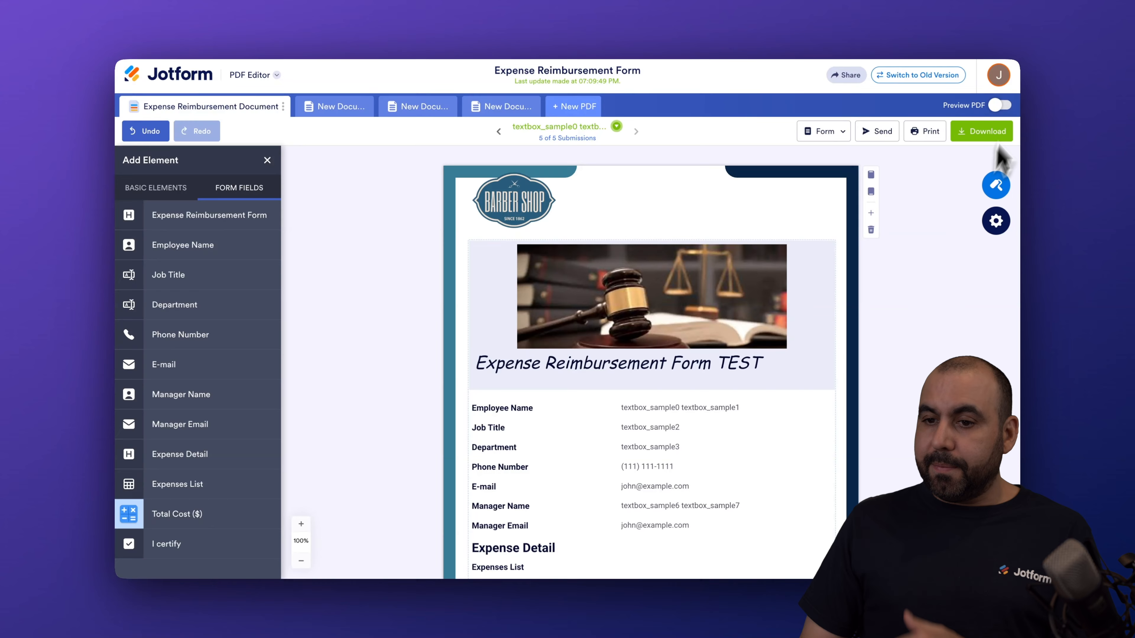
click(1003, 106)
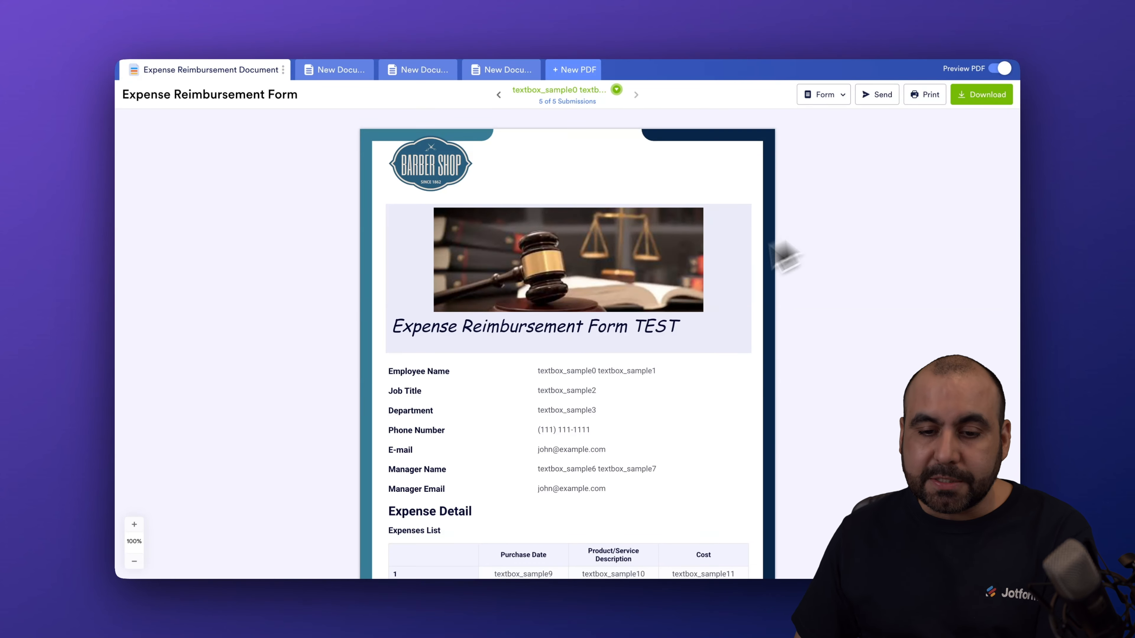
scroll(658, 307, down, 15)
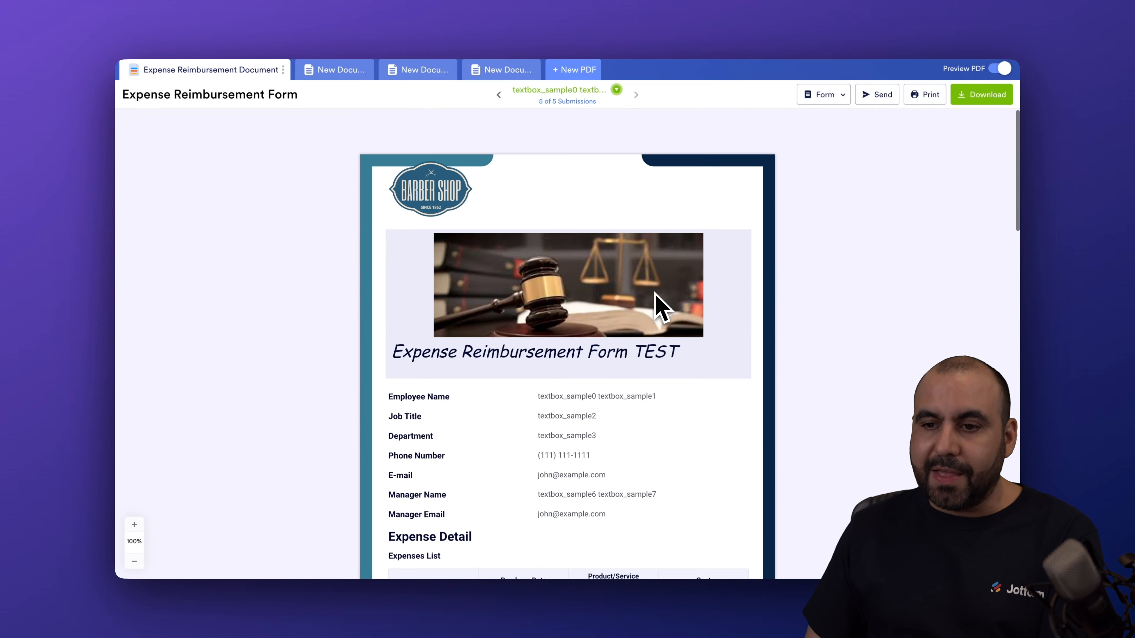
click(1001, 70)
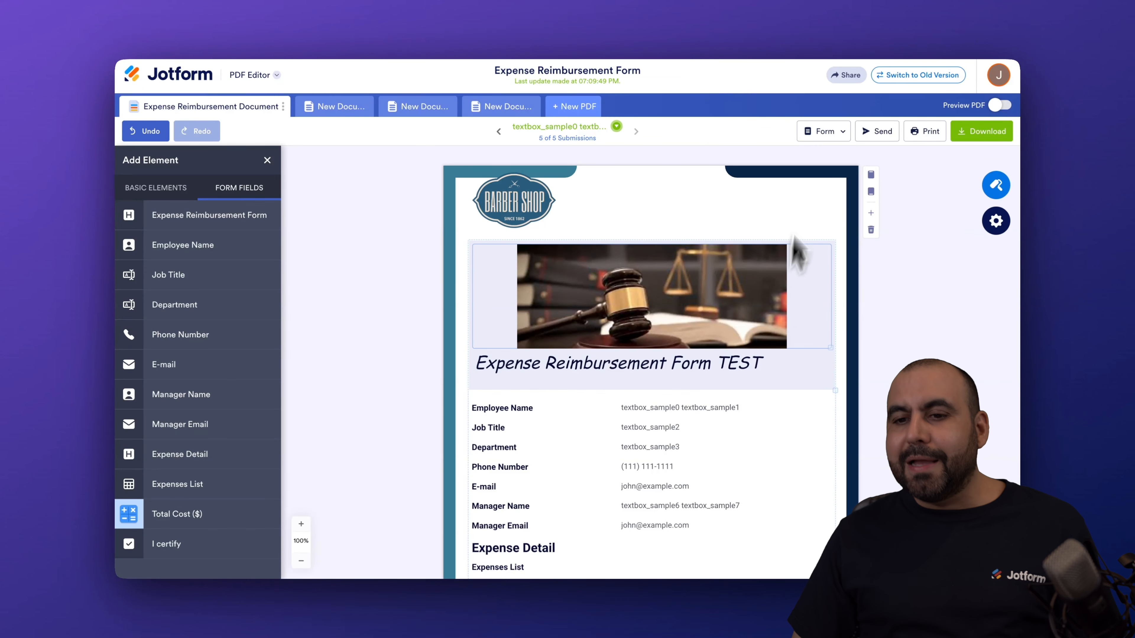
Open the form for editing and enable Attach PDF in the advanced settings of the Notification 1 email
click(821, 132)
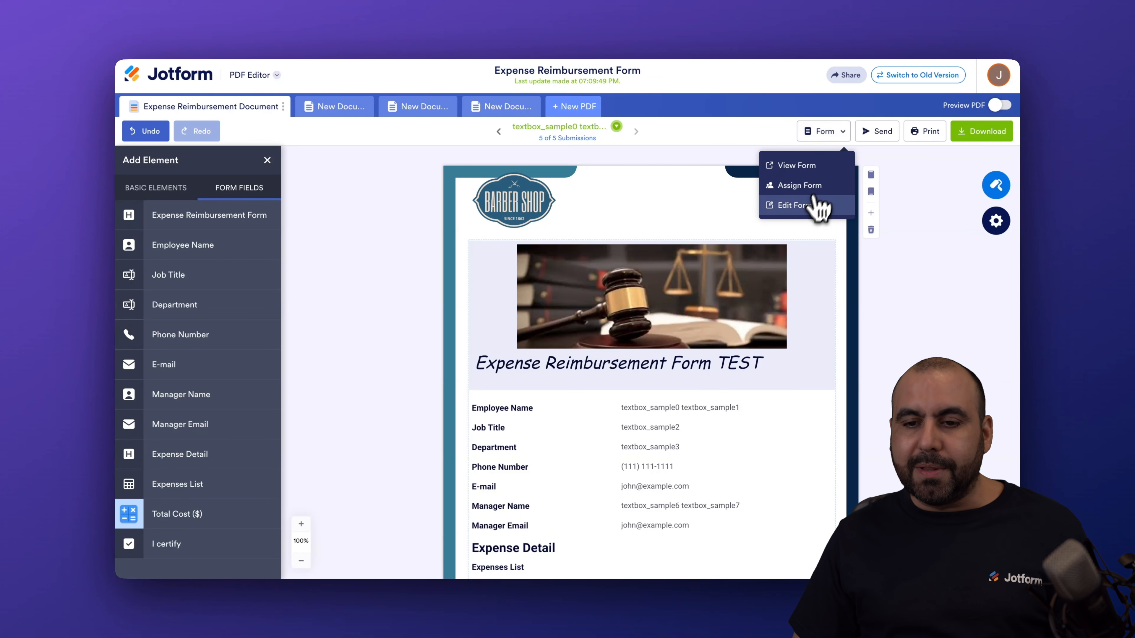
click(804, 208)
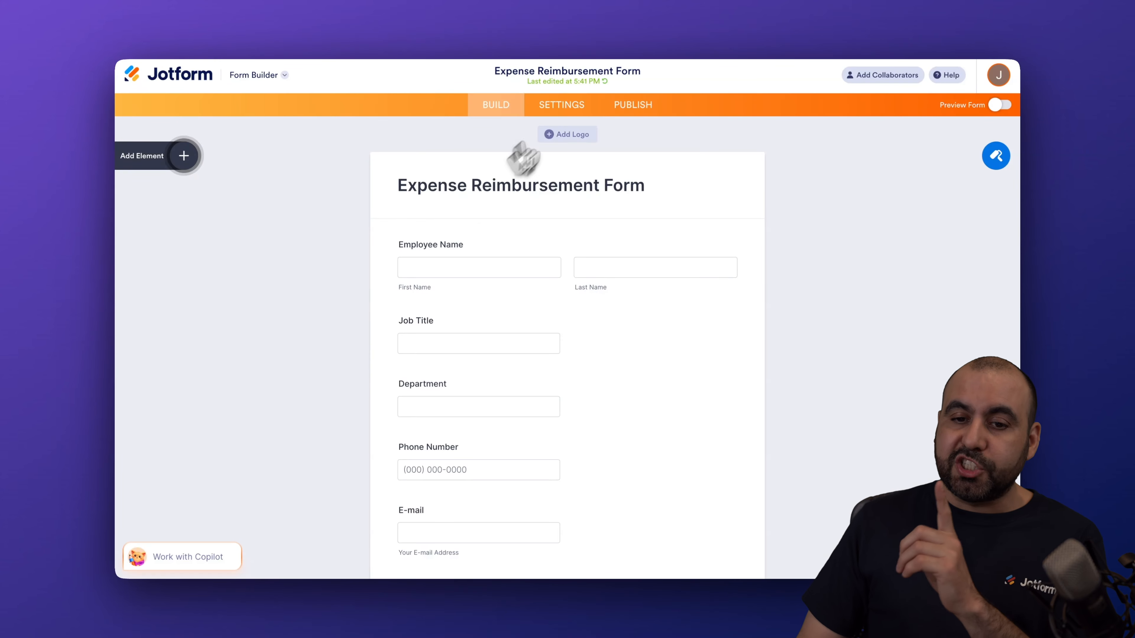
click(564, 106)
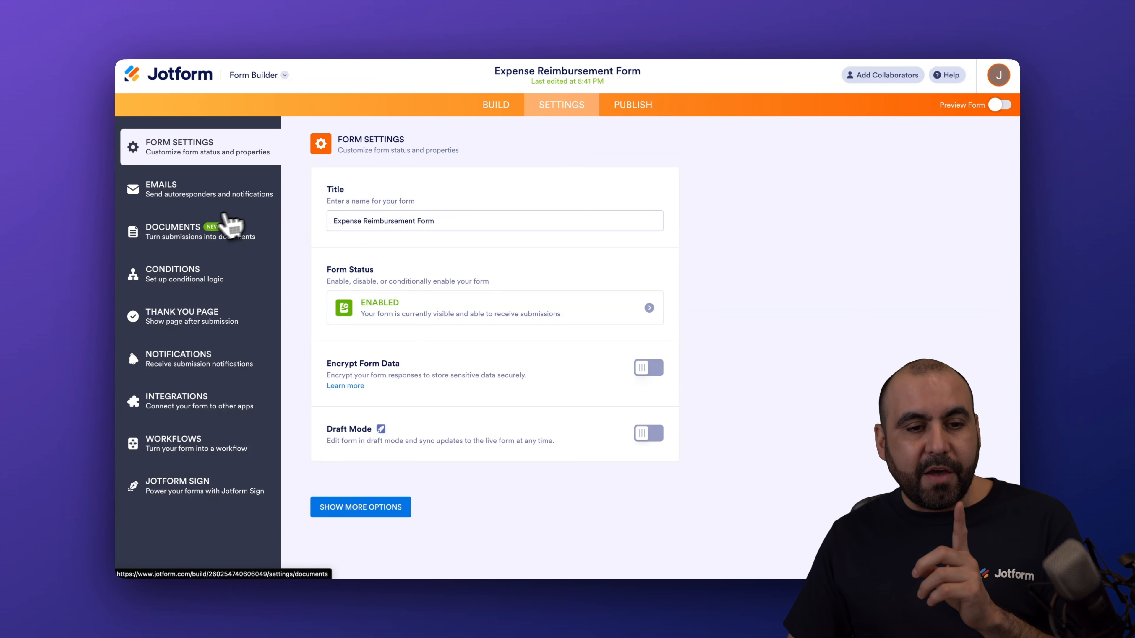
click(200, 200)
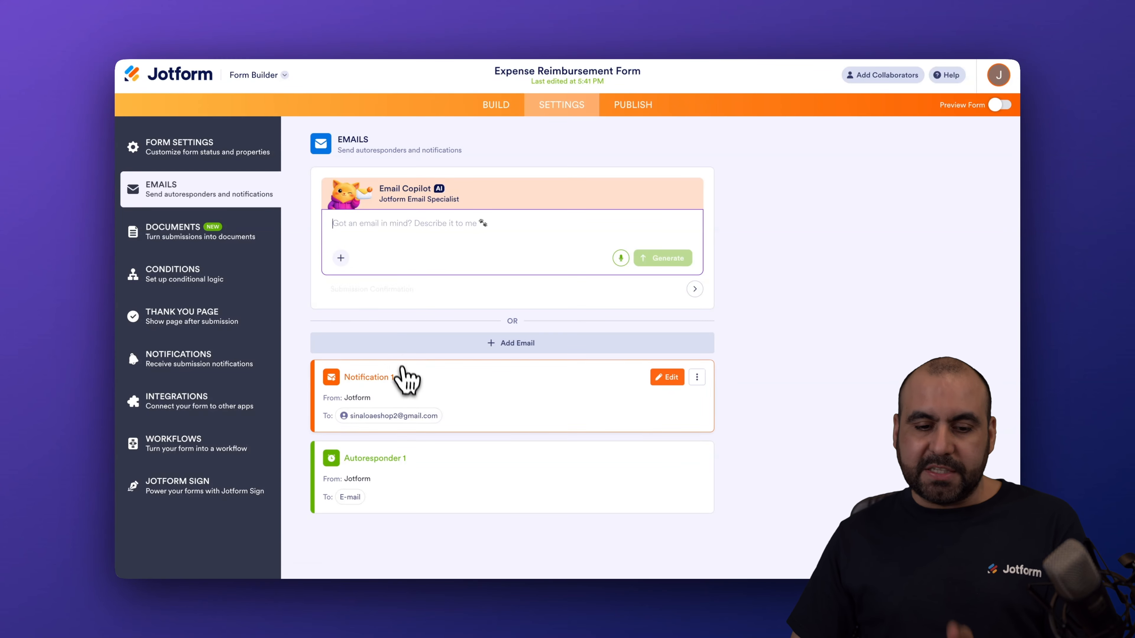
click(652, 377)
click(646, 178)
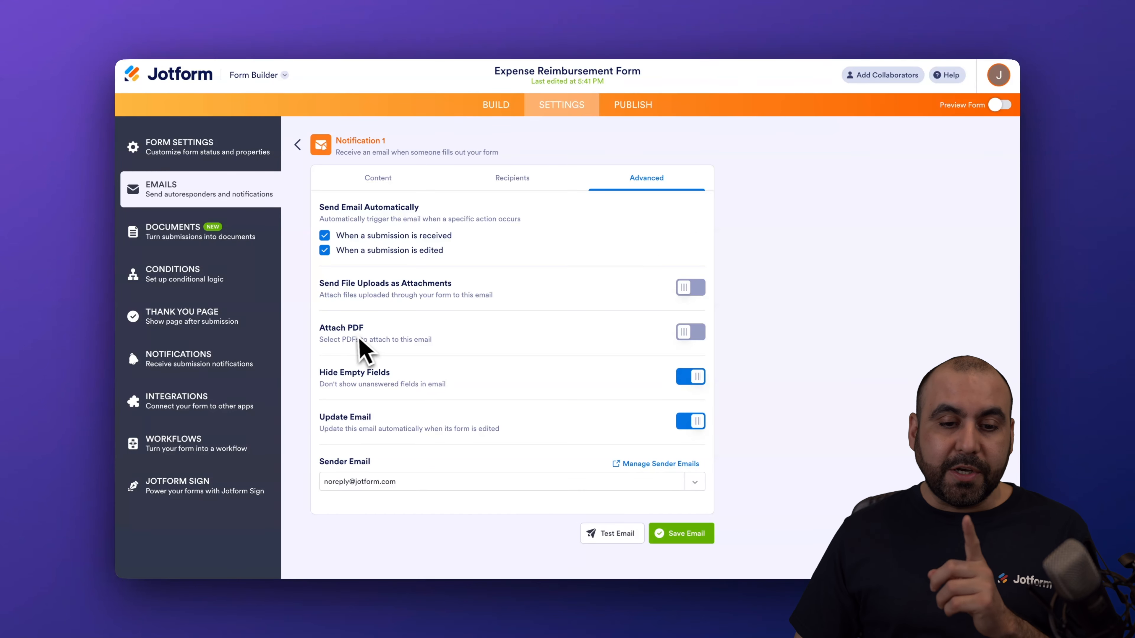
click(690, 331)
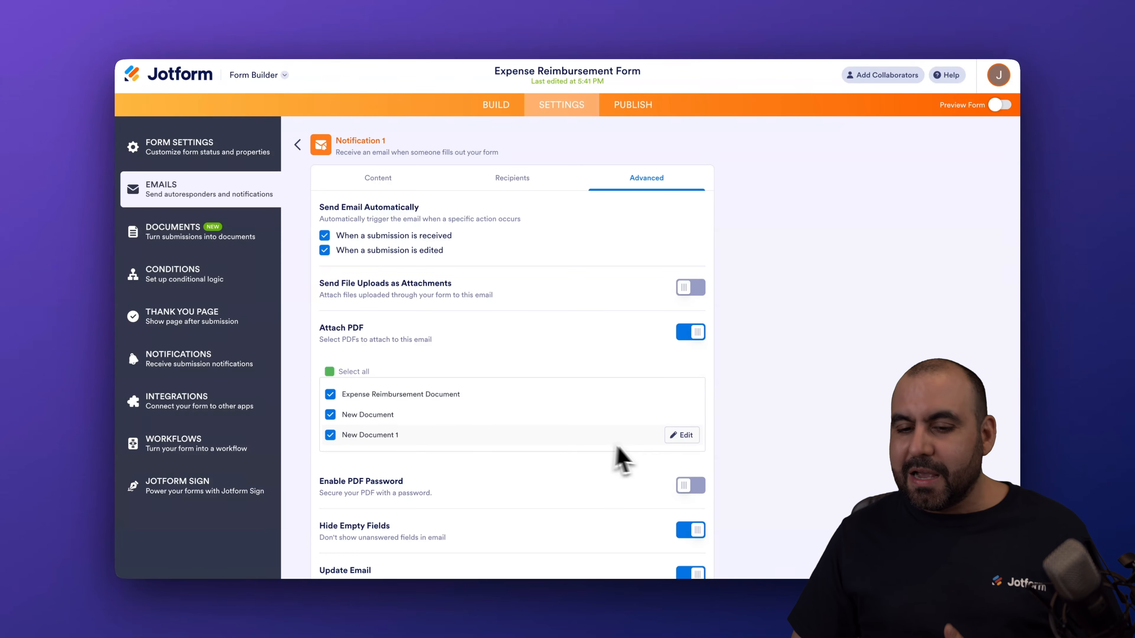
Open New Document 1 from the PDF attachment list and rename it CERTIFICATE
click(686, 439)
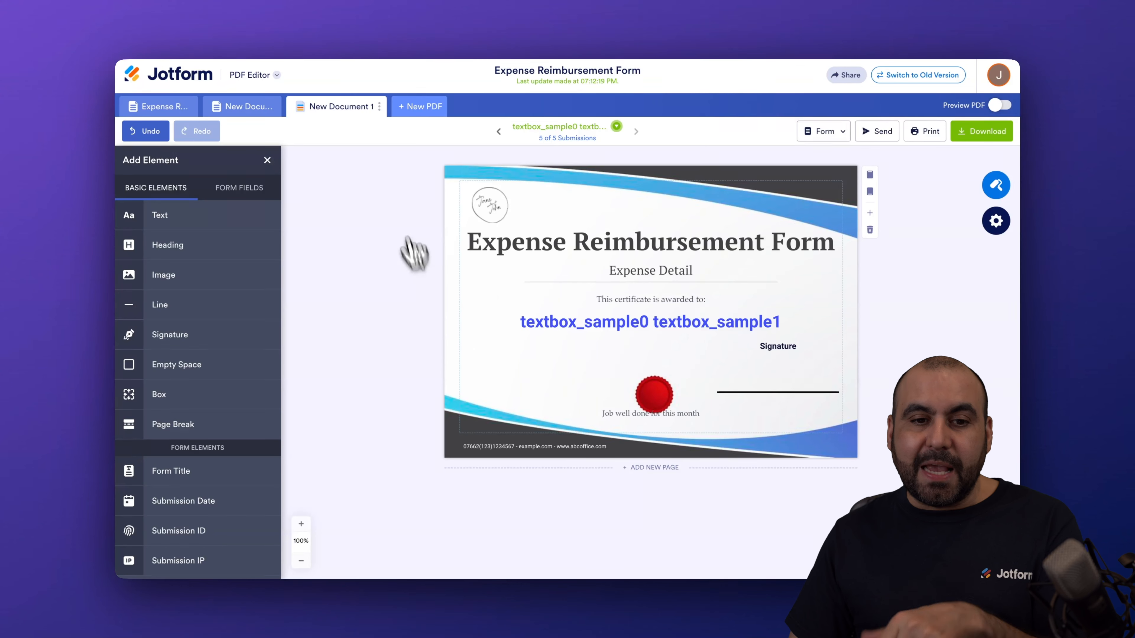
click(379, 108)
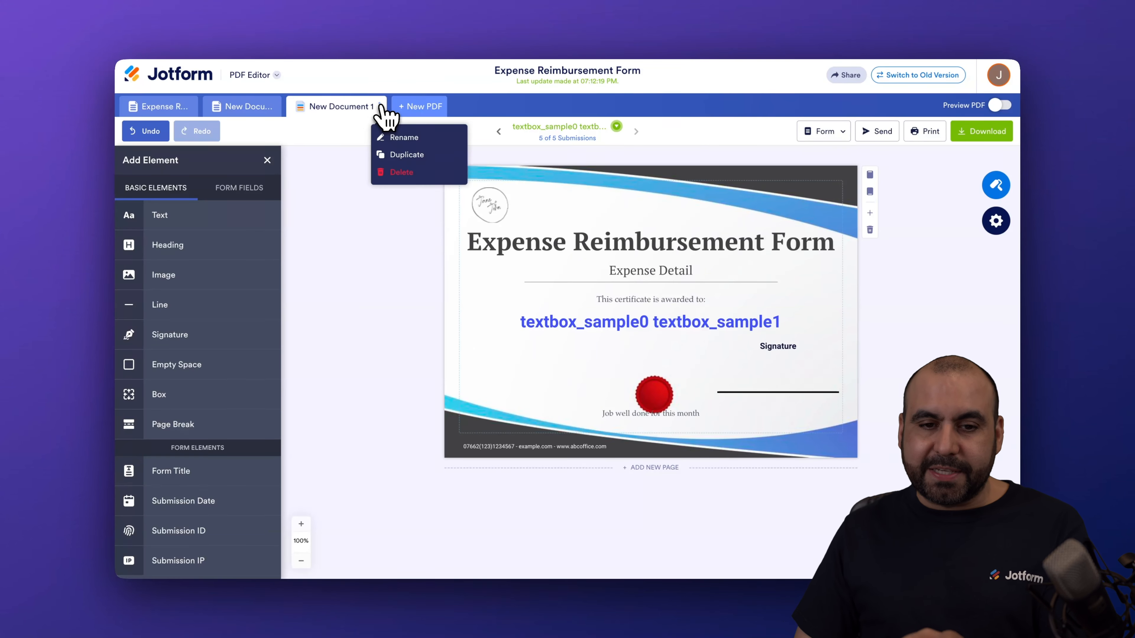
click(398, 144)
text(CERTIFICATE)
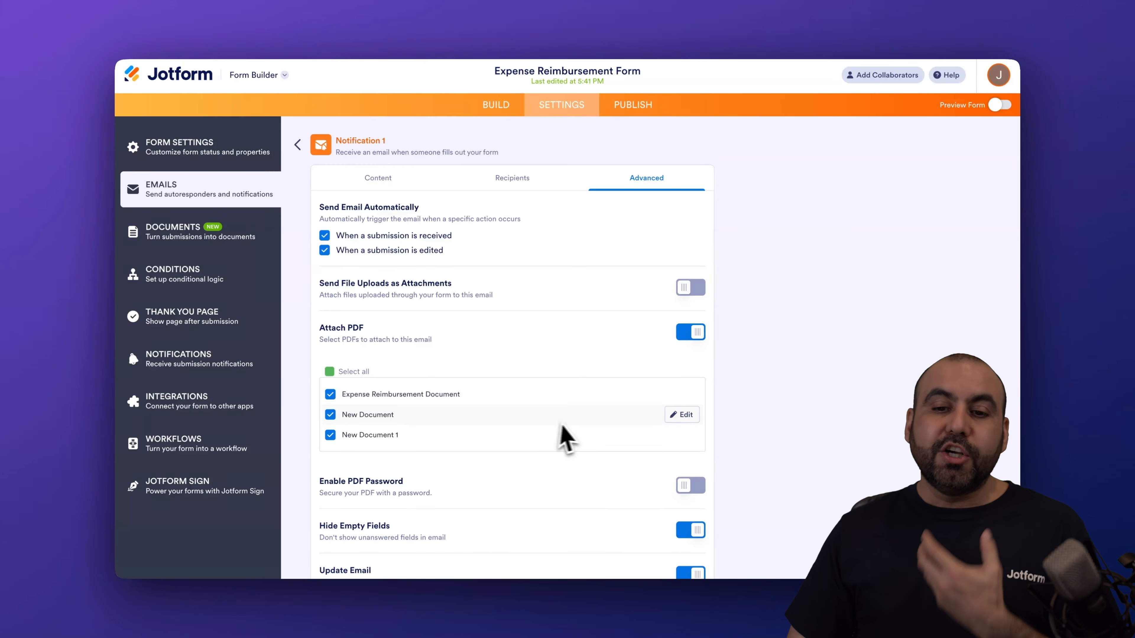
Save the Notification 1 email settings and open the form's publishing options
scroll(576, 438, down, 3)
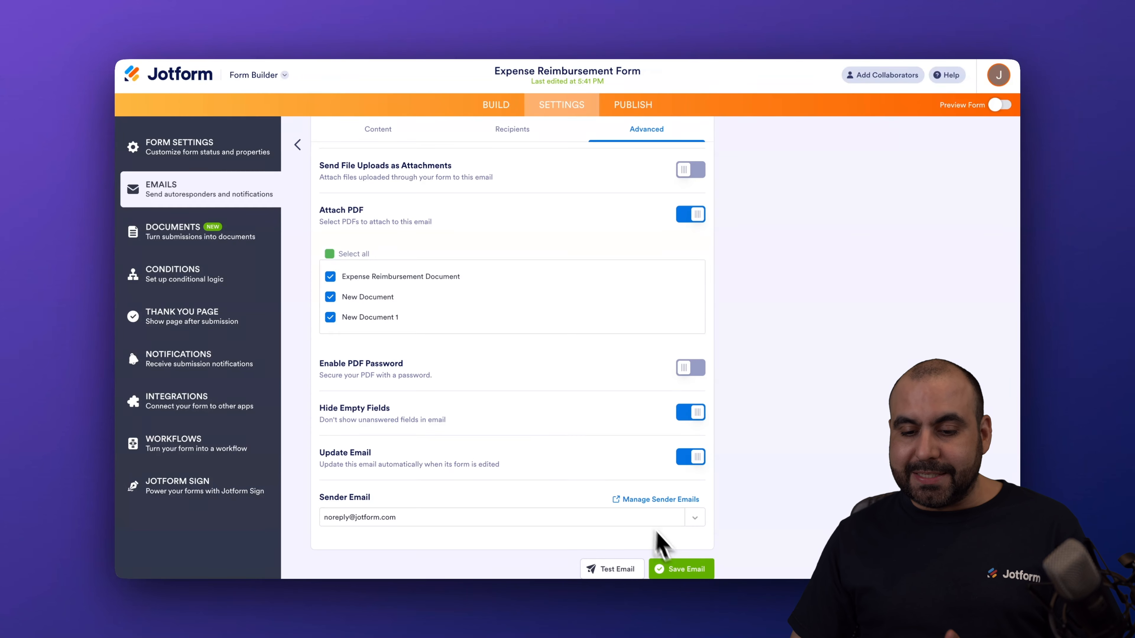
click(682, 570)
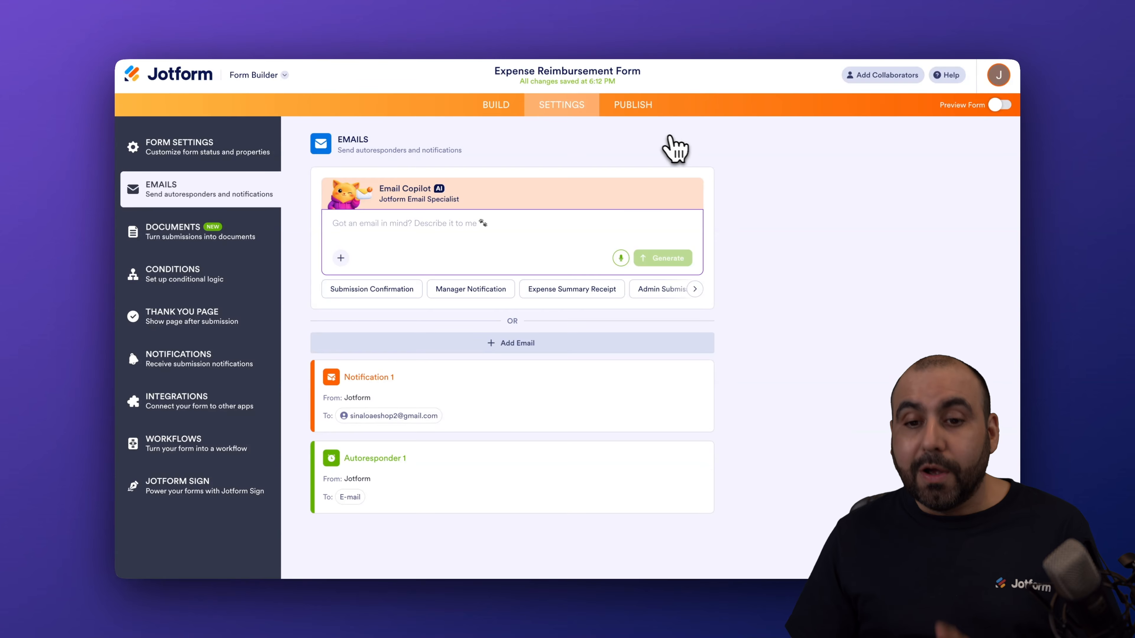
click(633, 106)
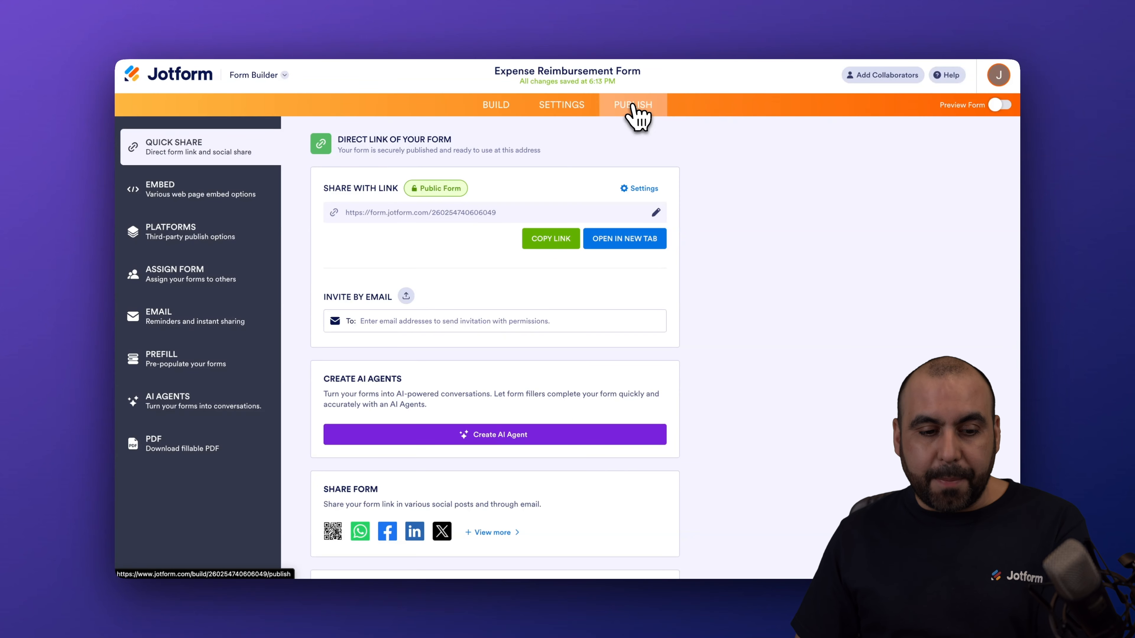
Create the fillable PDF version of the form, accept the design warning, and look through its preview
click(173, 452)
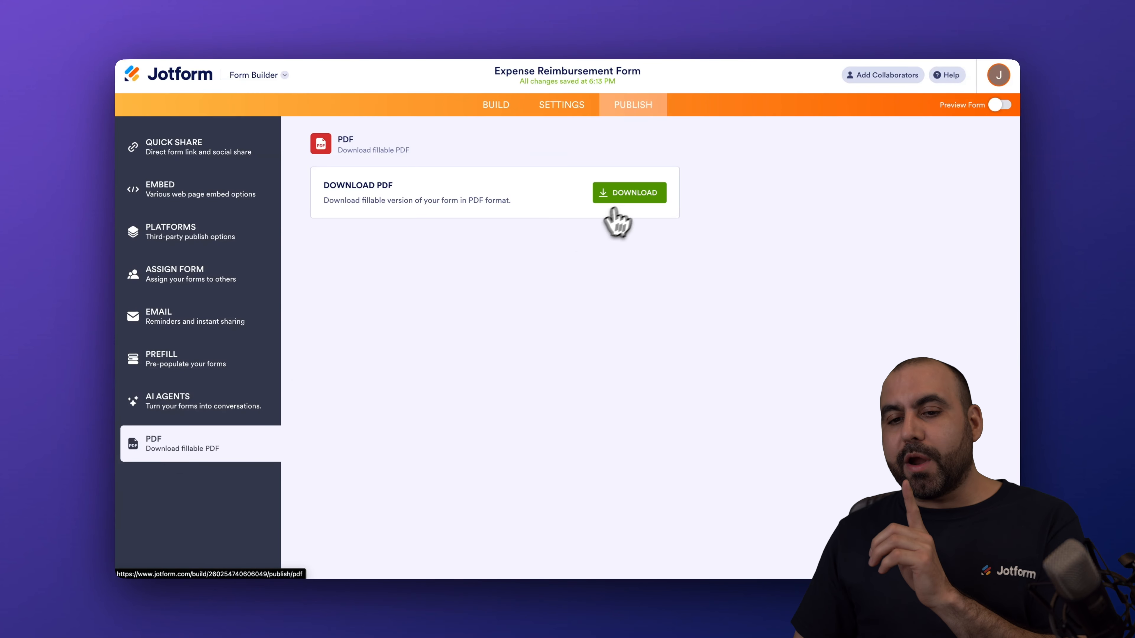
click(629, 205)
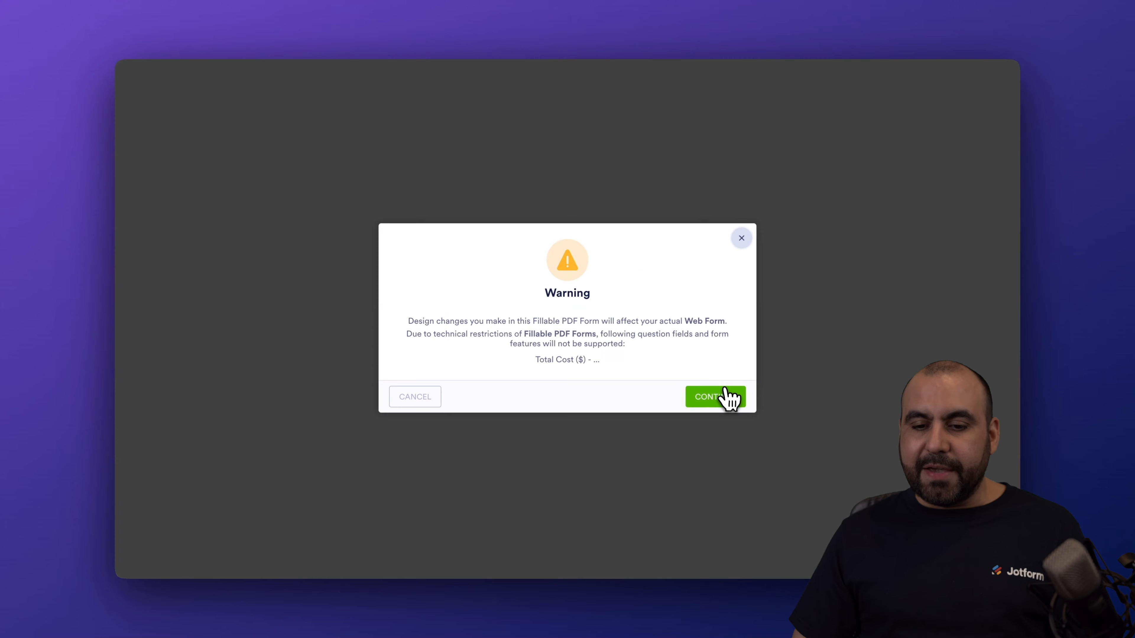
click(723, 394)
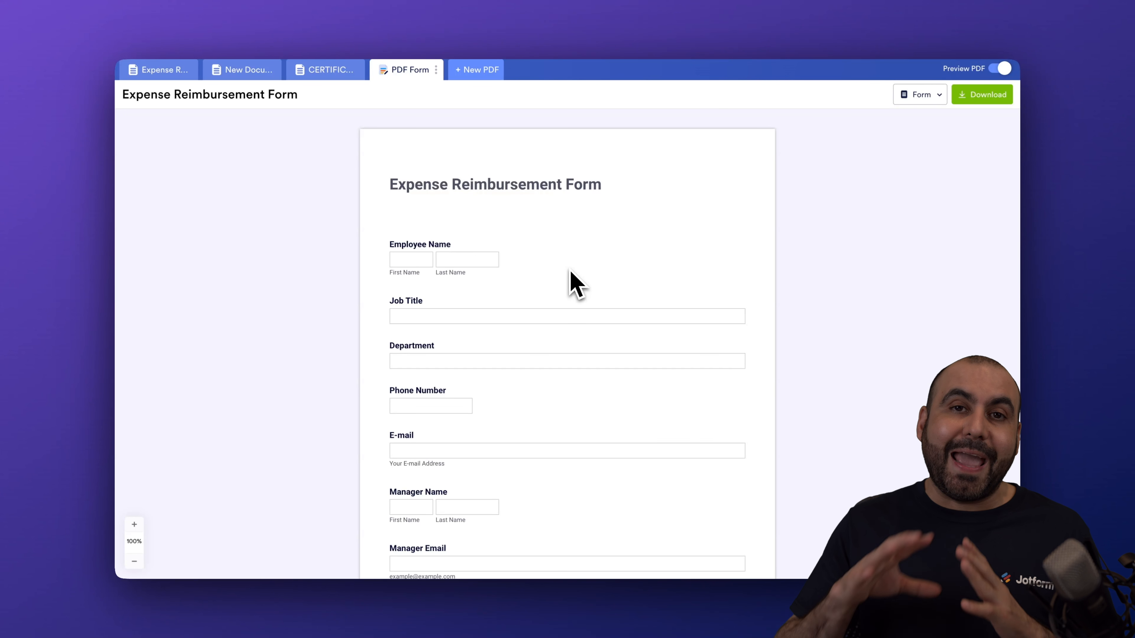
scroll(570, 279, down, 10)
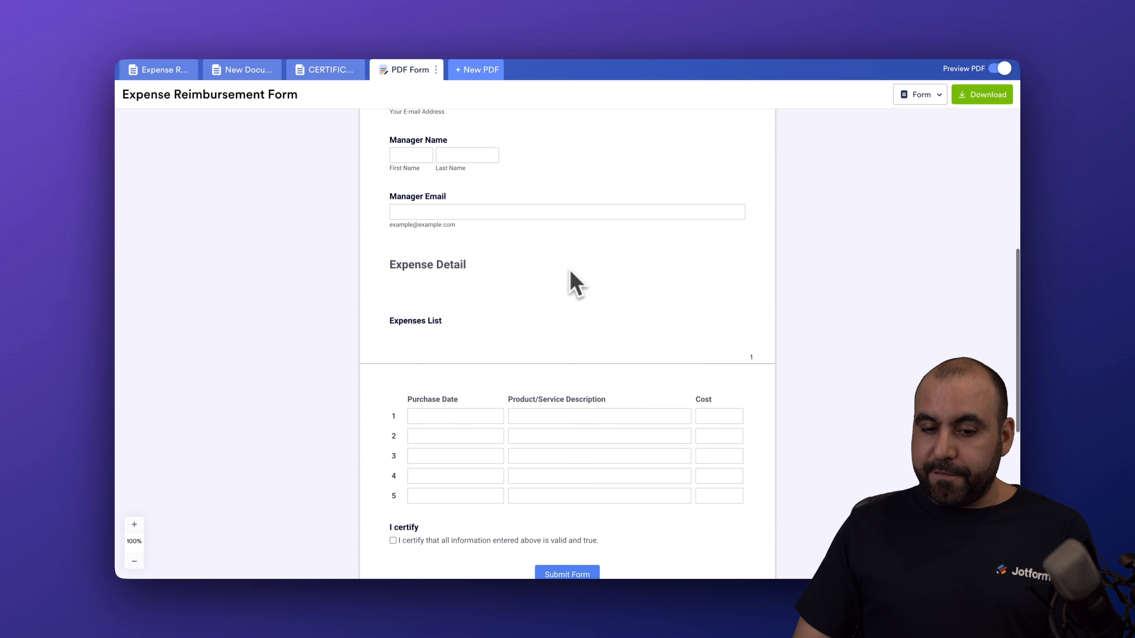
scroll(570, 279, up, 10)
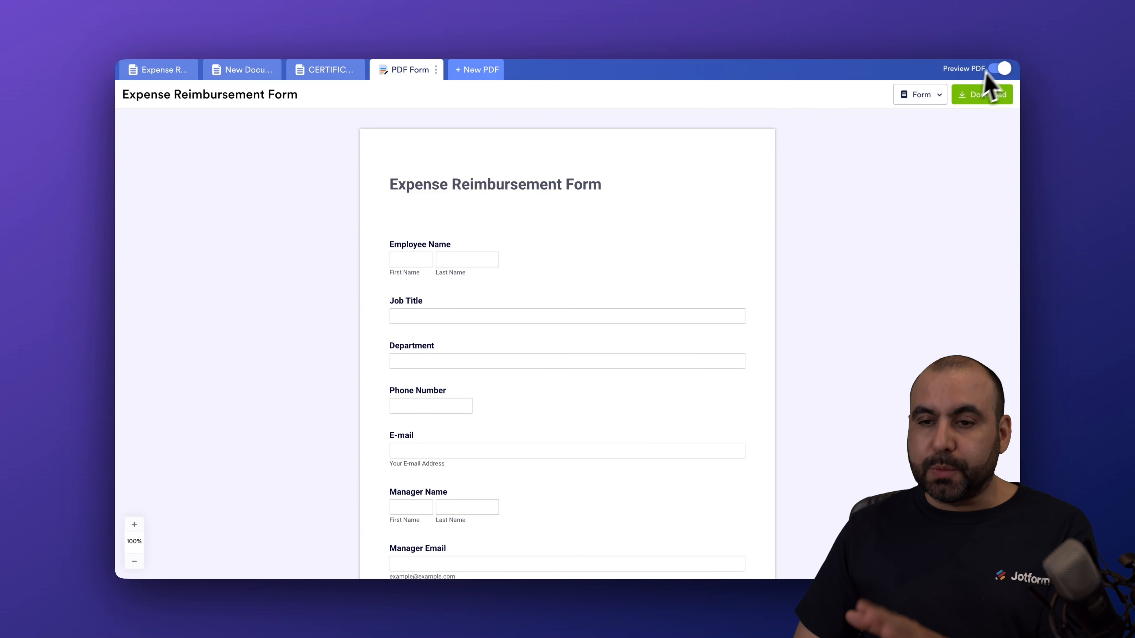
Return the PDF form to editing and open the settings of the Phone Number field
click(1002, 72)
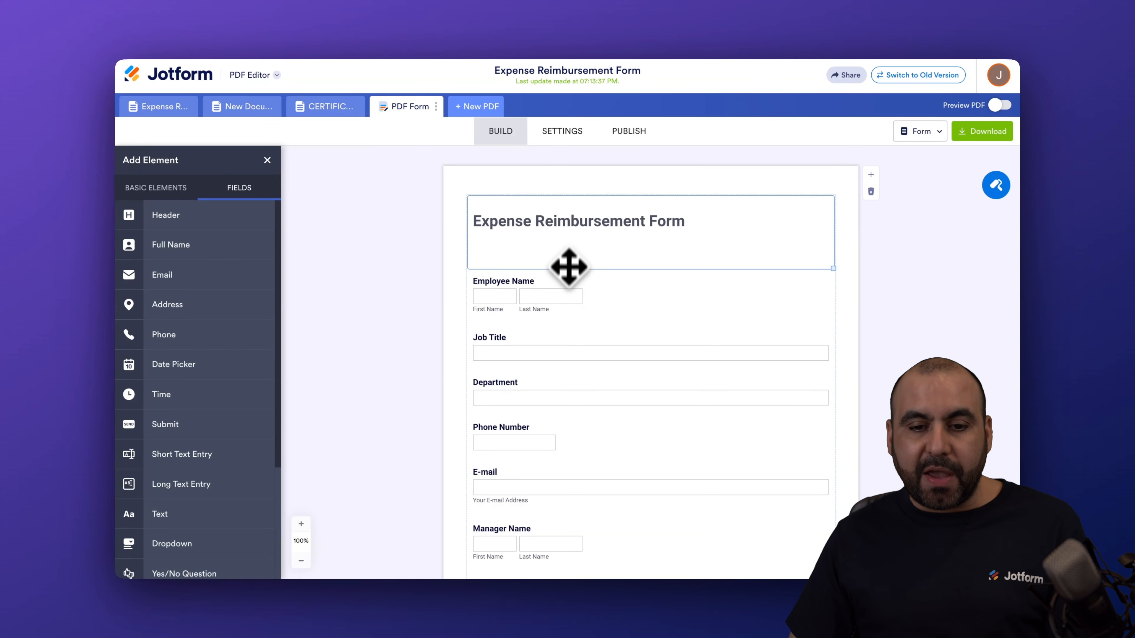
click(566, 321)
click(562, 354)
click(555, 427)
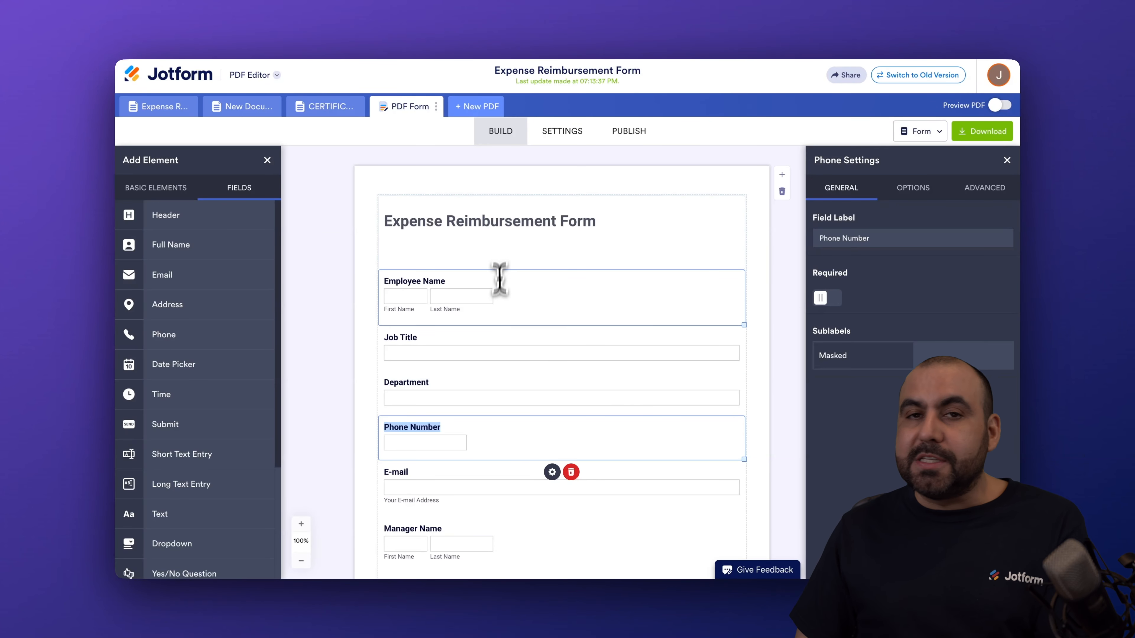
Preview the PDF form and download it to the Desktop as Expense Reimbursement Form
click(999, 106)
click(980, 95)
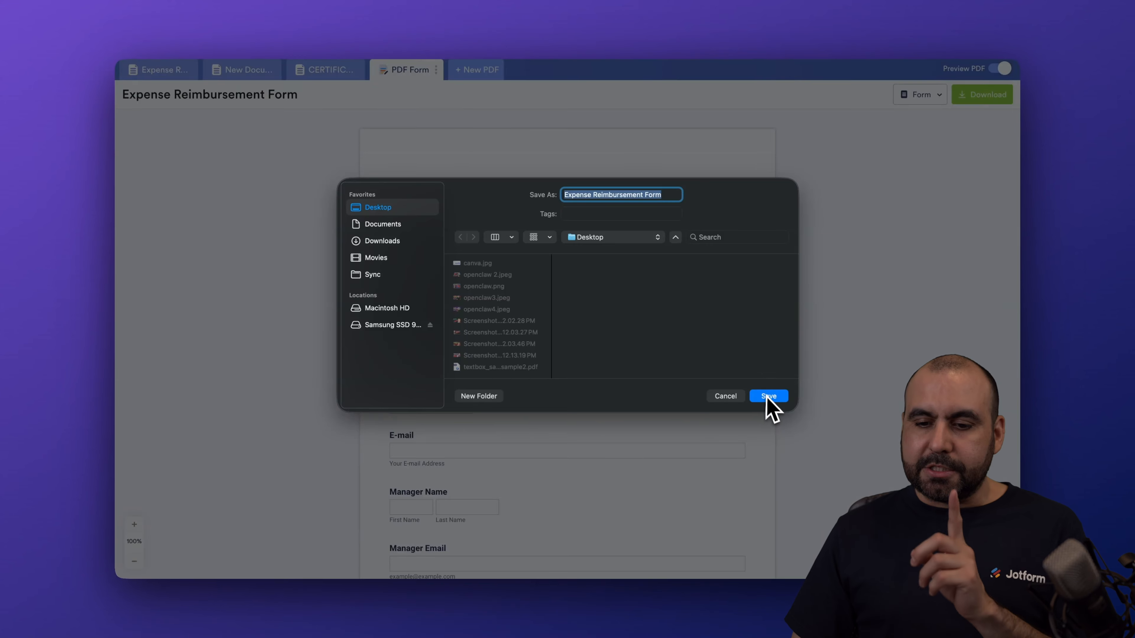
click(767, 407)
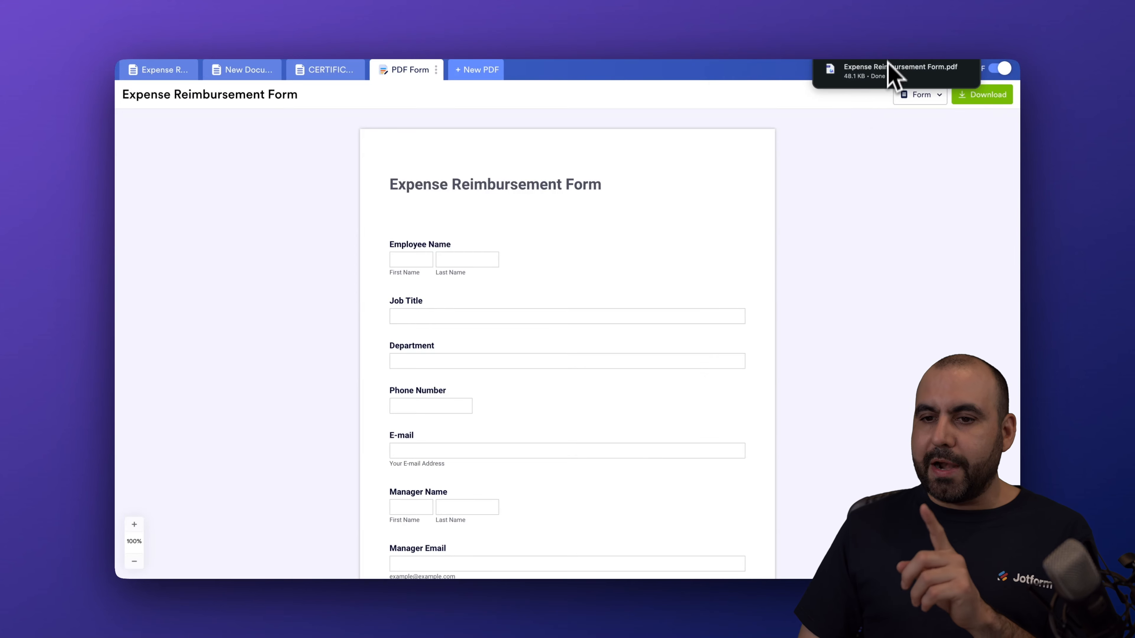
Open the downloaded PDF and fill Job Title with zxmlkz and Department with zxmlkzmx
click(891, 69)
click(496, 197)
click(562, 197)
click(544, 253)
text(zxmlkz)
click(544, 299)
text(zxmlkzmx)
Fill the PDF's Manager Name fields with zXZ and dfsdds and Manager Email with fdsf
scroll(573, 245, down, 5)
click(502, 215)
text(zXZ)
click(556, 215)
text(dfsdds)
click(509, 271)
text(fdsf)
scroll(610, 272, up, 5)
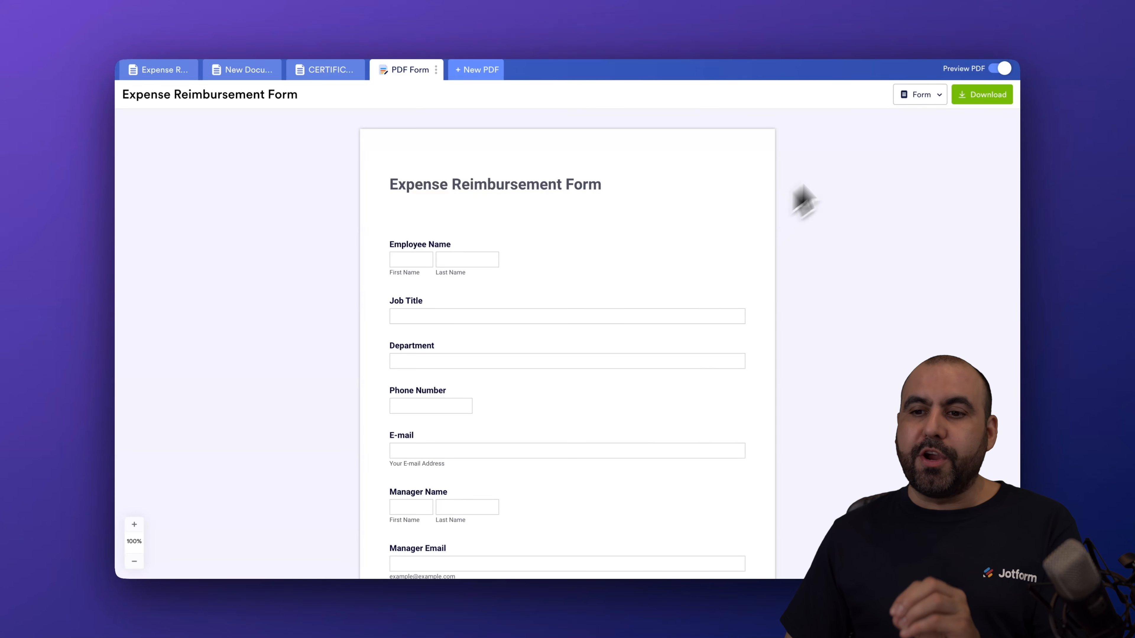
Exit the PDF preview and change the title in the form settings to Expense Reimbursement
click(1000, 70)
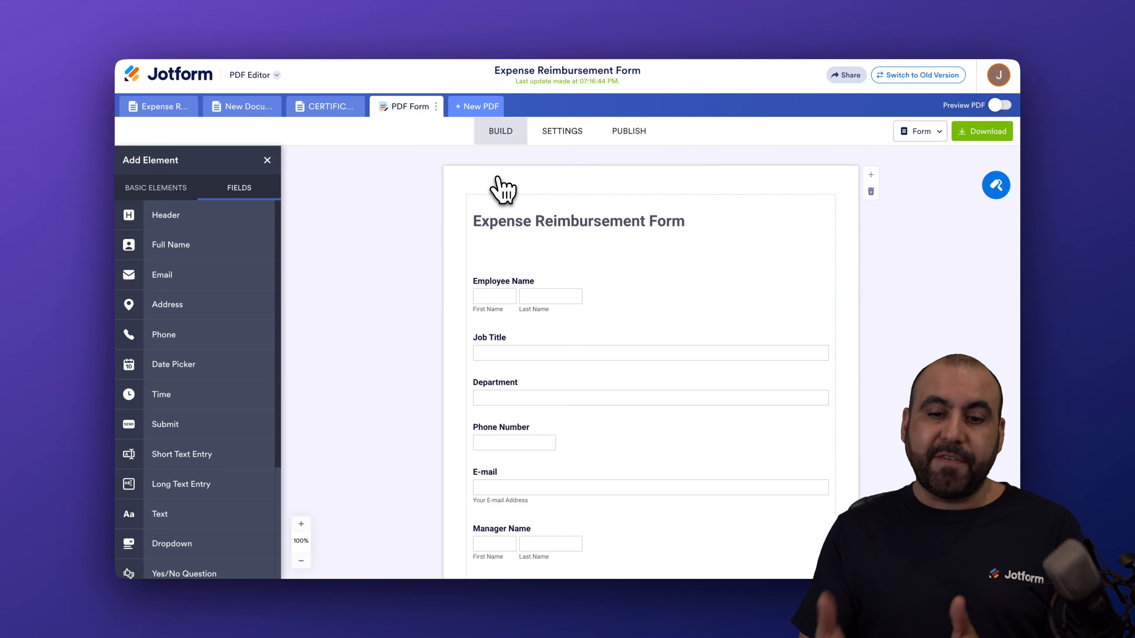
click(554, 136)
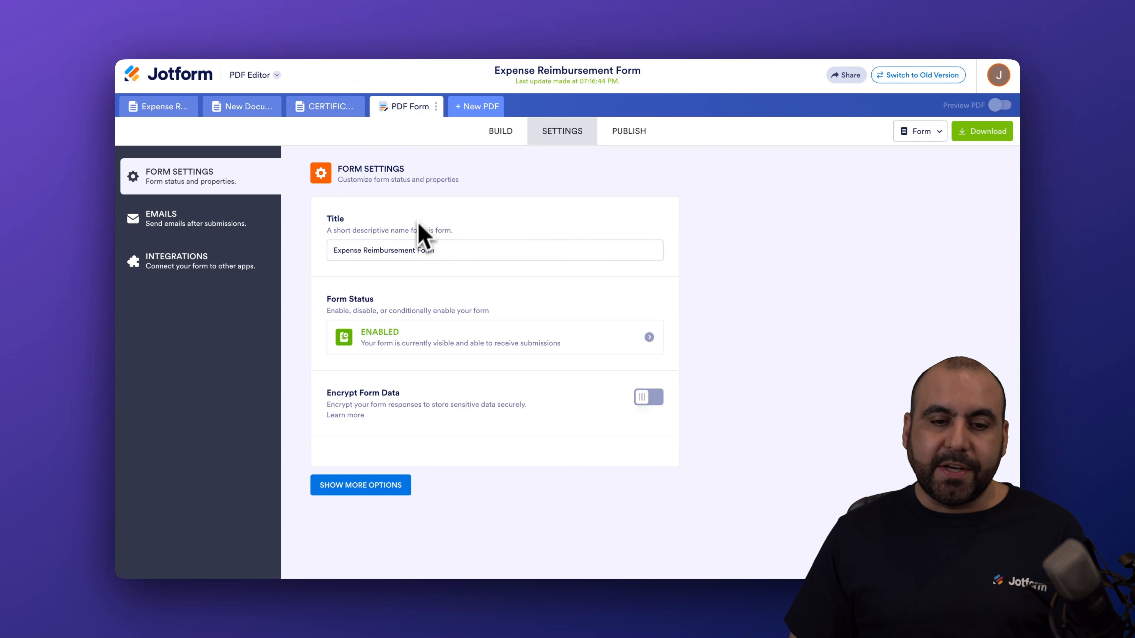
drag(334, 250, 473, 250)
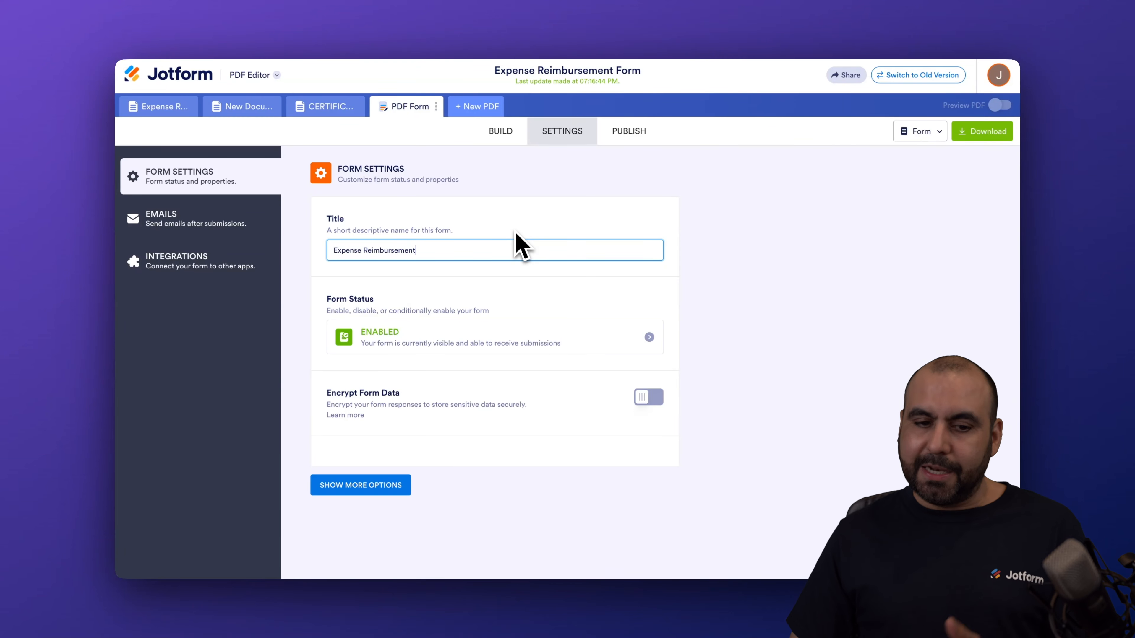
Try setting the form status to Disable at submission limit with a limit of 100, and cancel
click(529, 344)
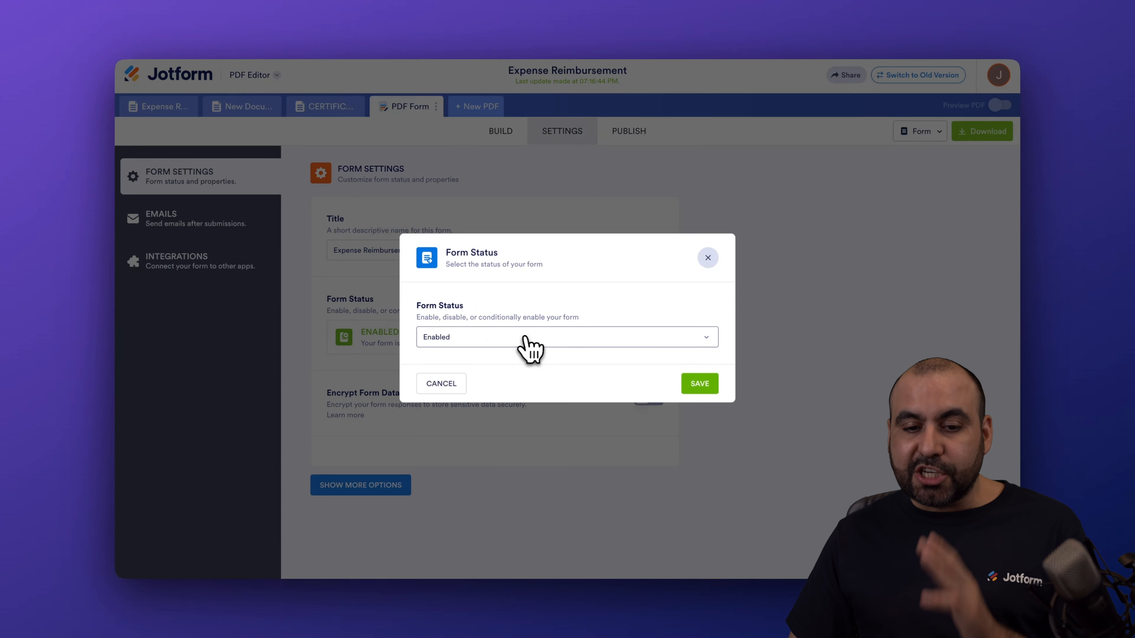
click(532, 337)
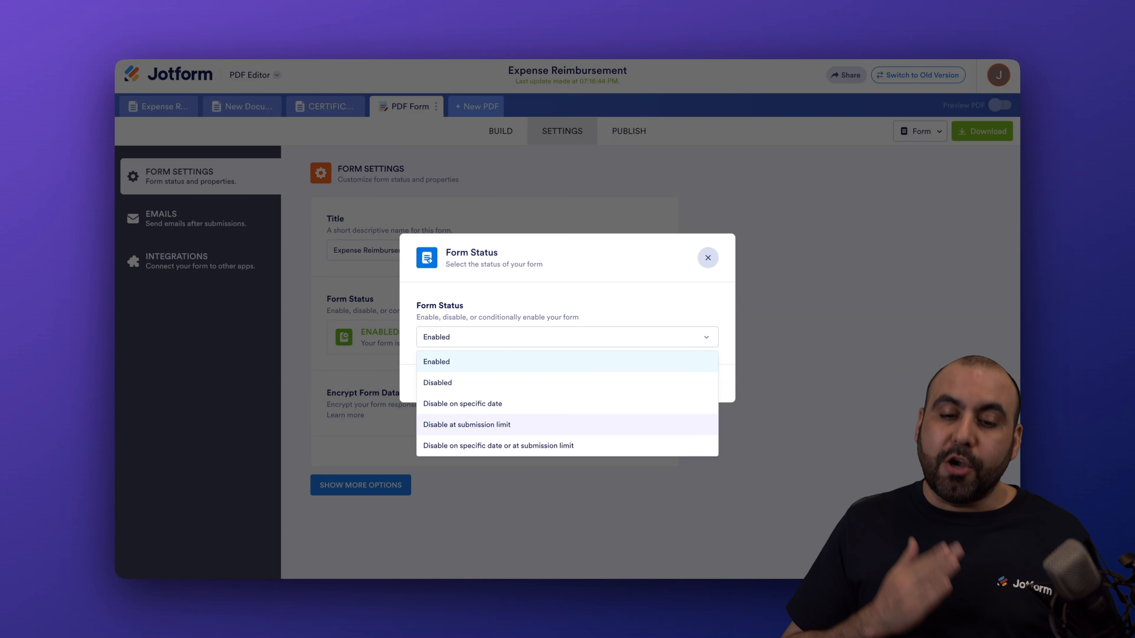
click(532, 425)
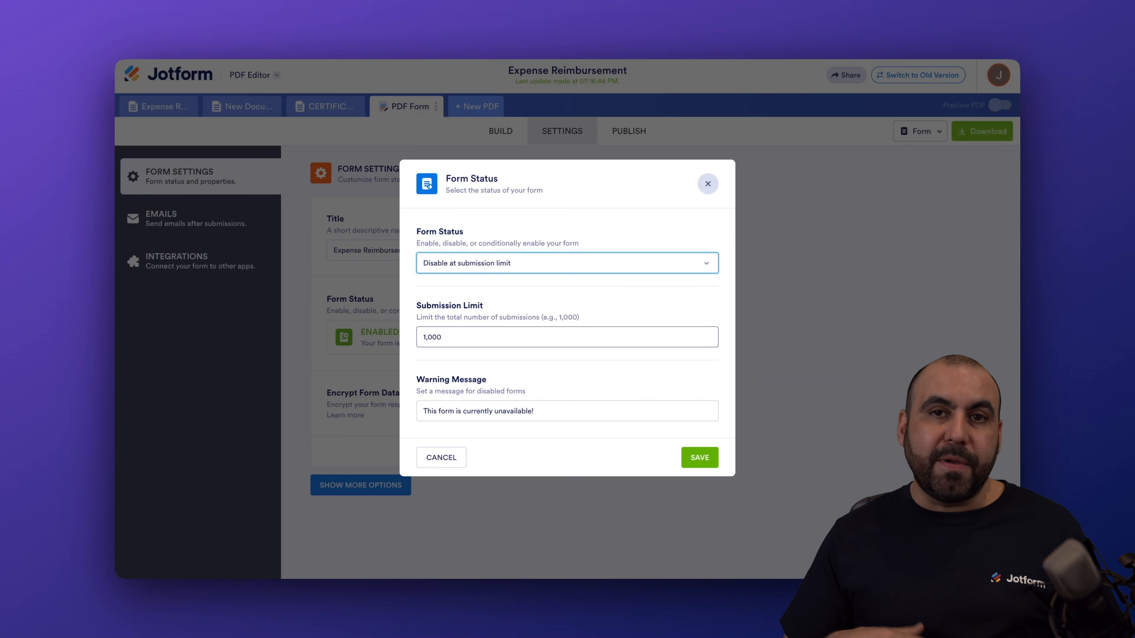
click(467, 343)
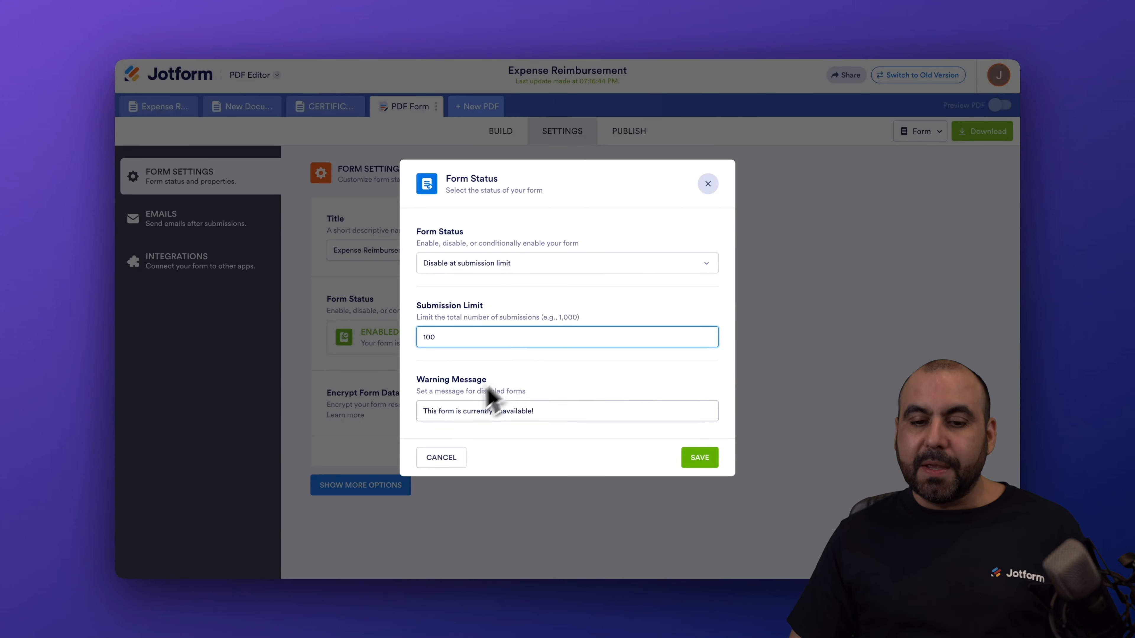
drag(420, 410, 593, 375)
click(587, 368)
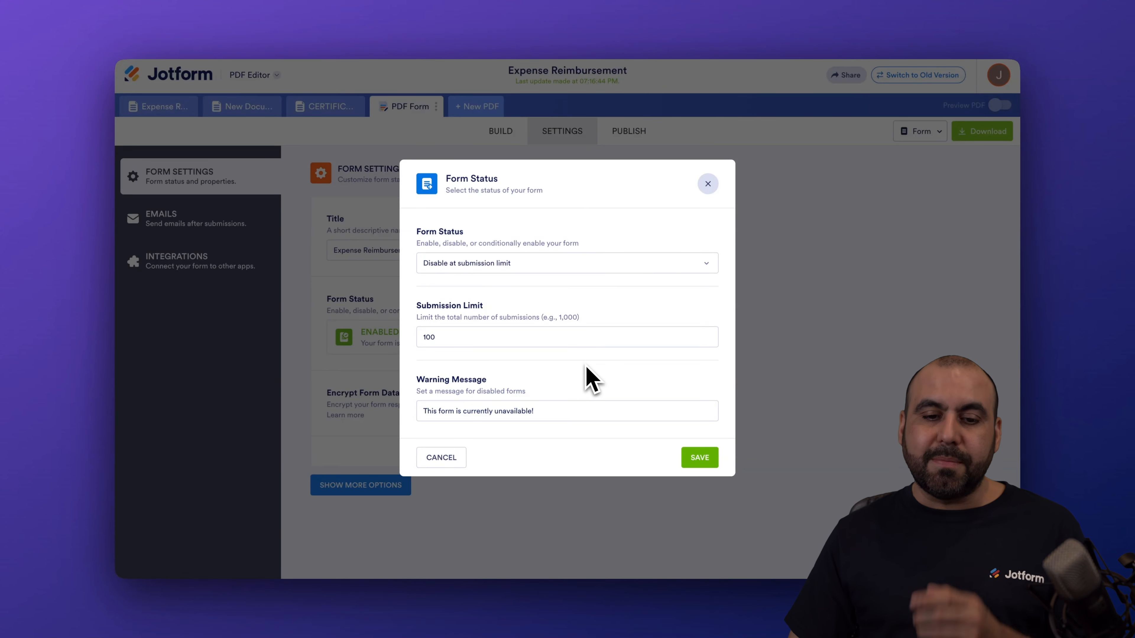
click(442, 460)
Review the available form status options and close the dialog without changing the status
click(590, 342)
click(558, 338)
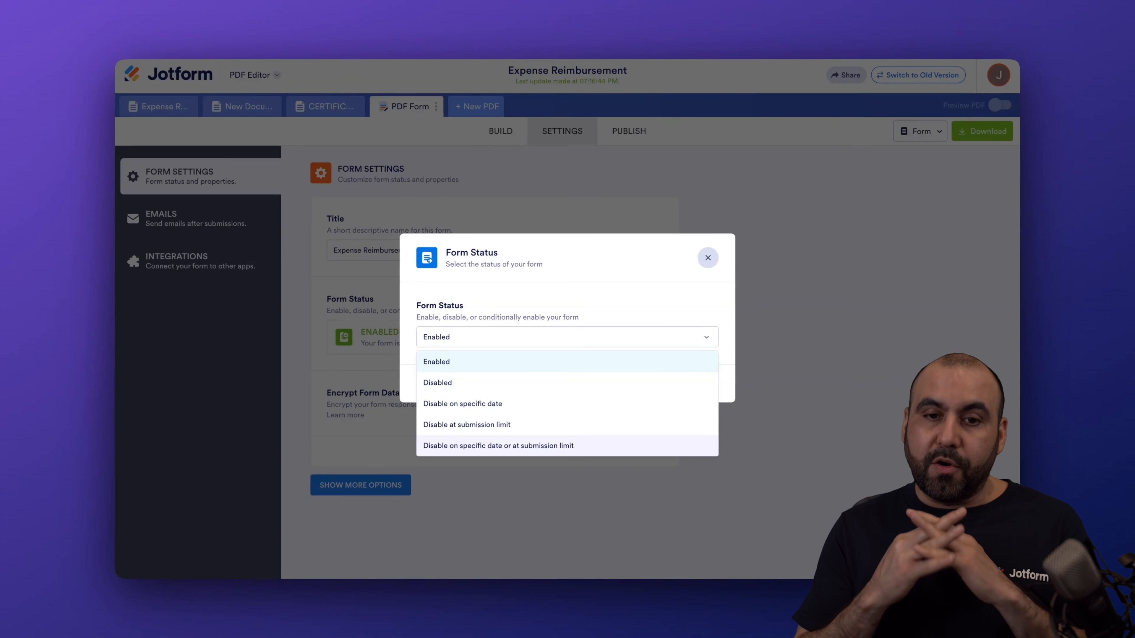
click(708, 258)
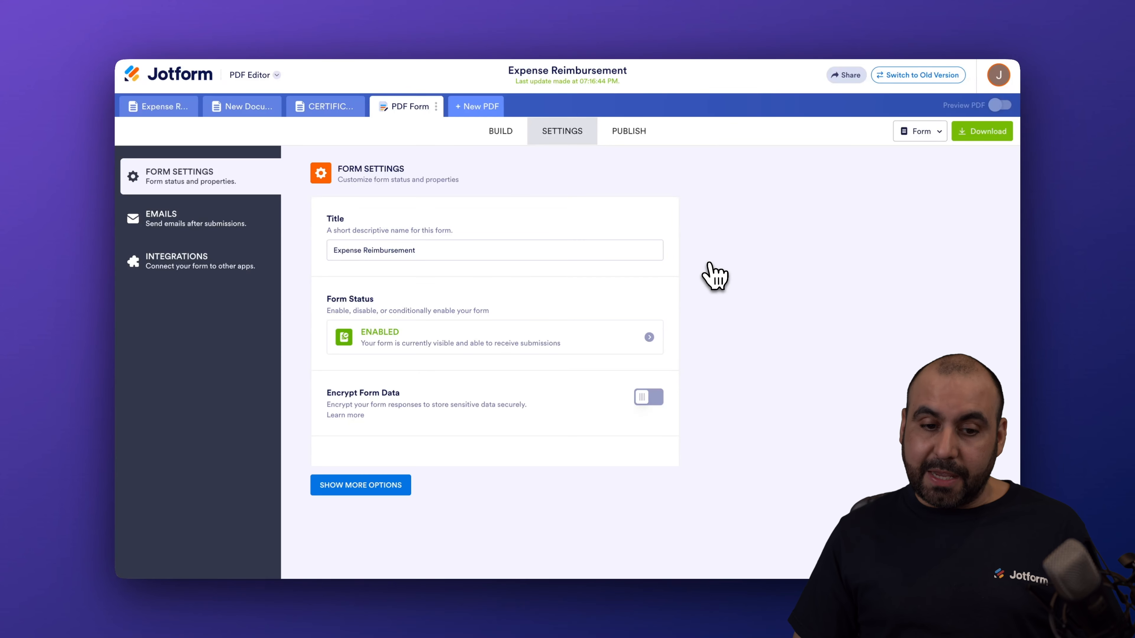
Show the additional form settings, review all editable form warning messages, and save them as they are
scroll(519, 385, down, 1)
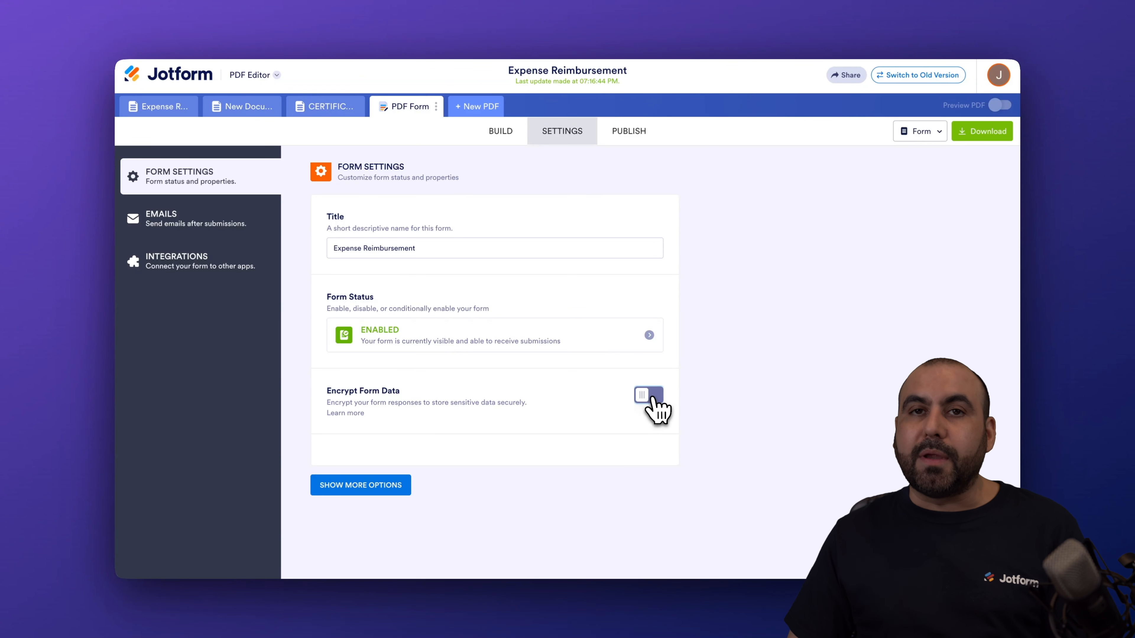
click(402, 487)
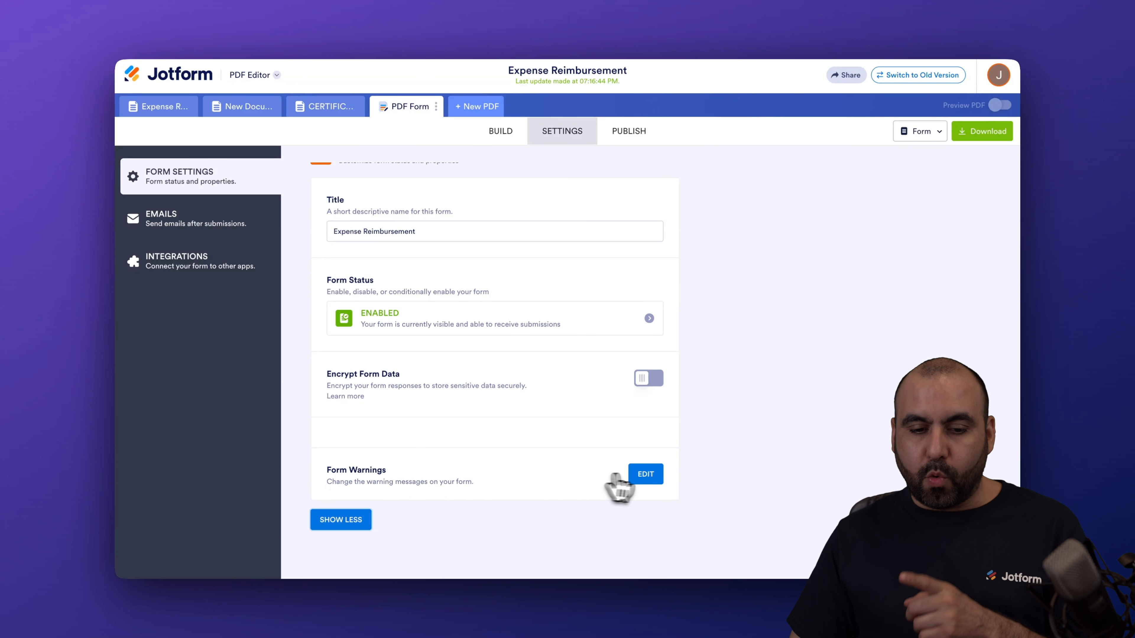
click(646, 478)
scroll(527, 489, down, 2)
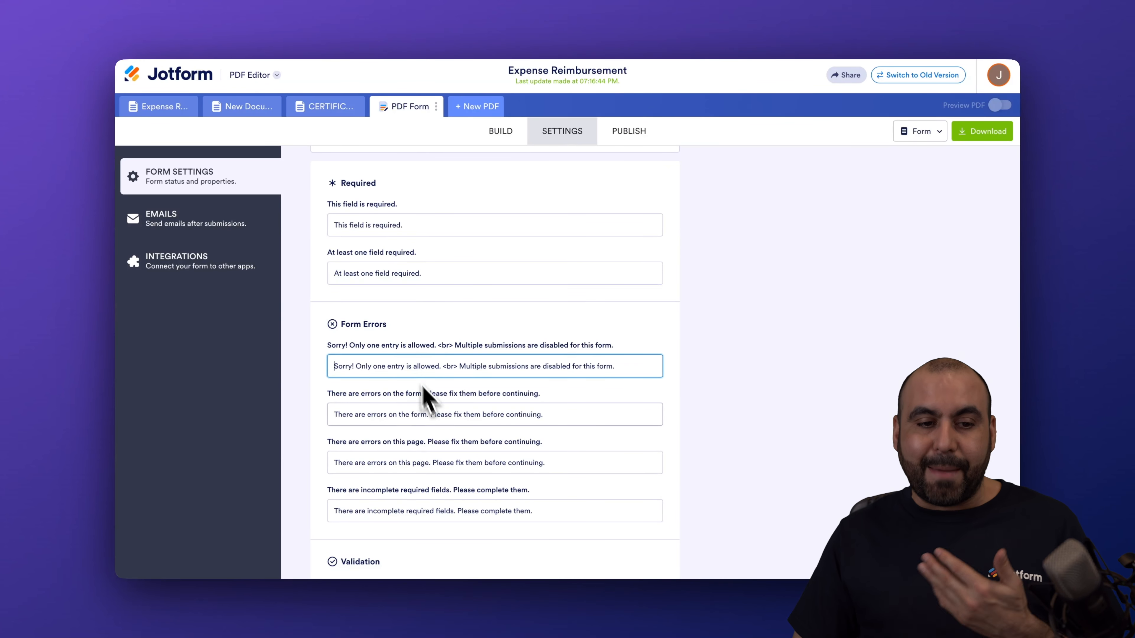
scroll(447, 402, down, 5)
scroll(449, 420, down, 15)
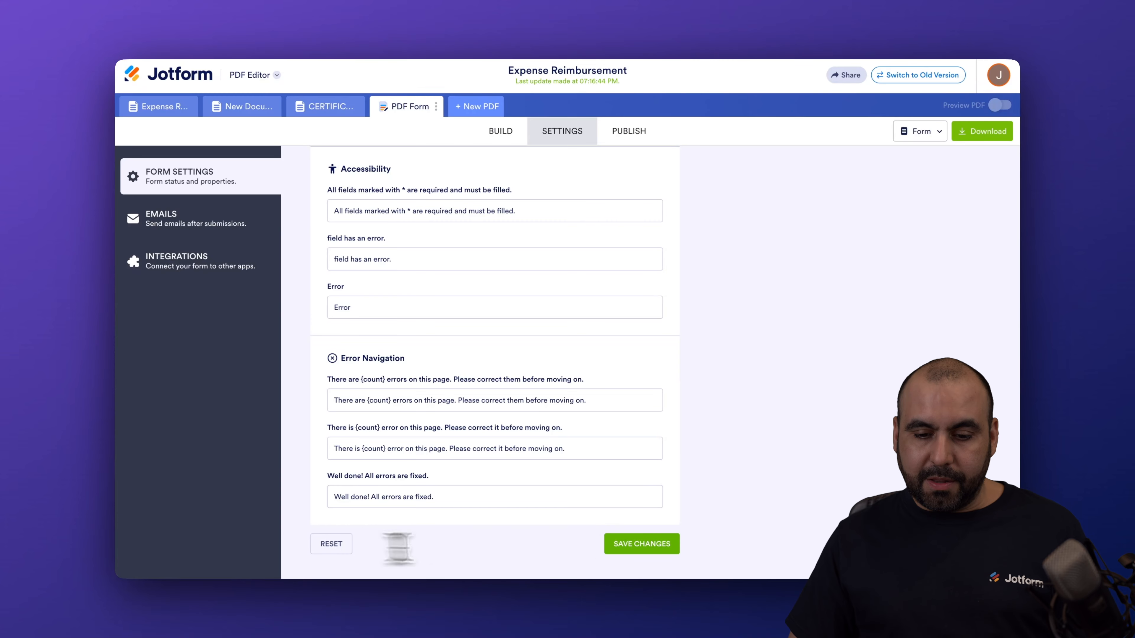
click(621, 552)
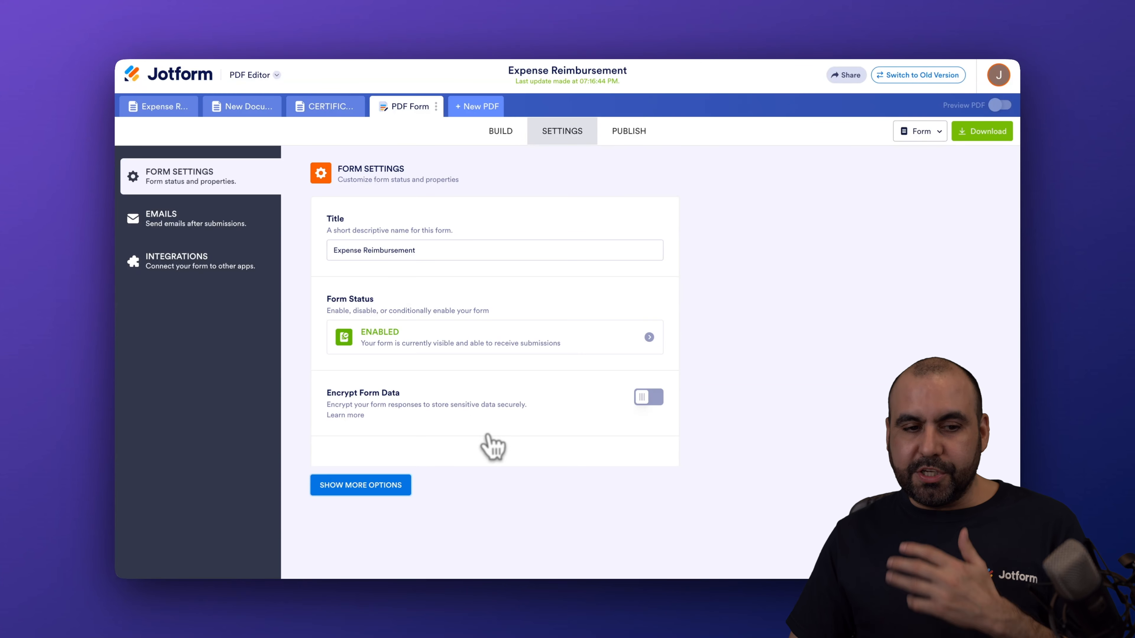
Review the Notification 1 email's content, recipients and advanced settings, and check the form's integrations
click(189, 227)
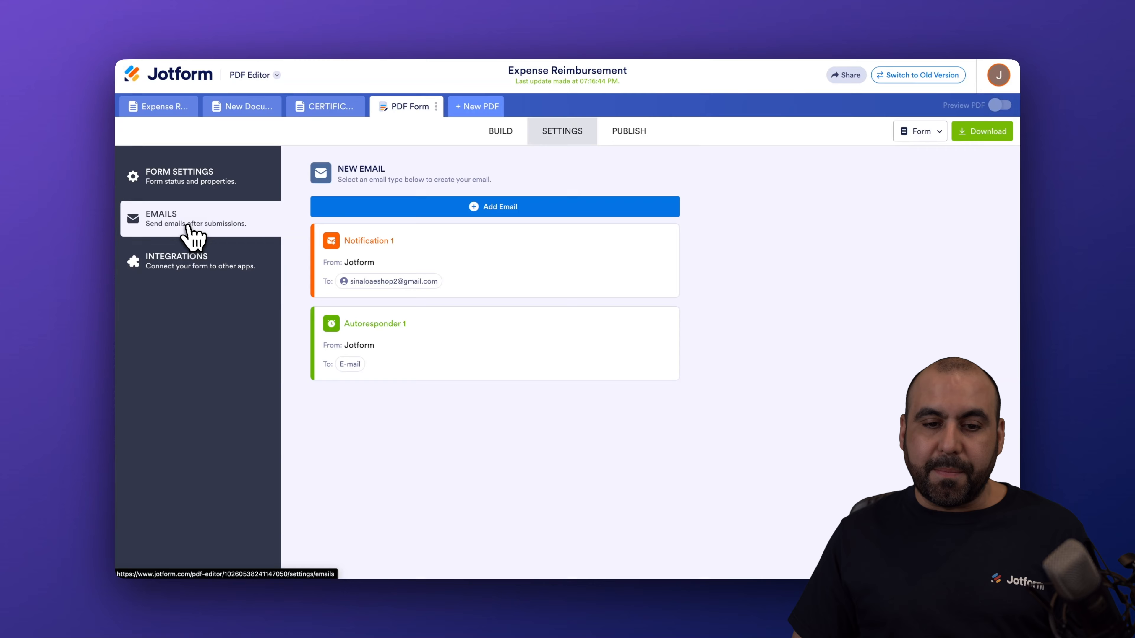
mouse_move(393, 271)
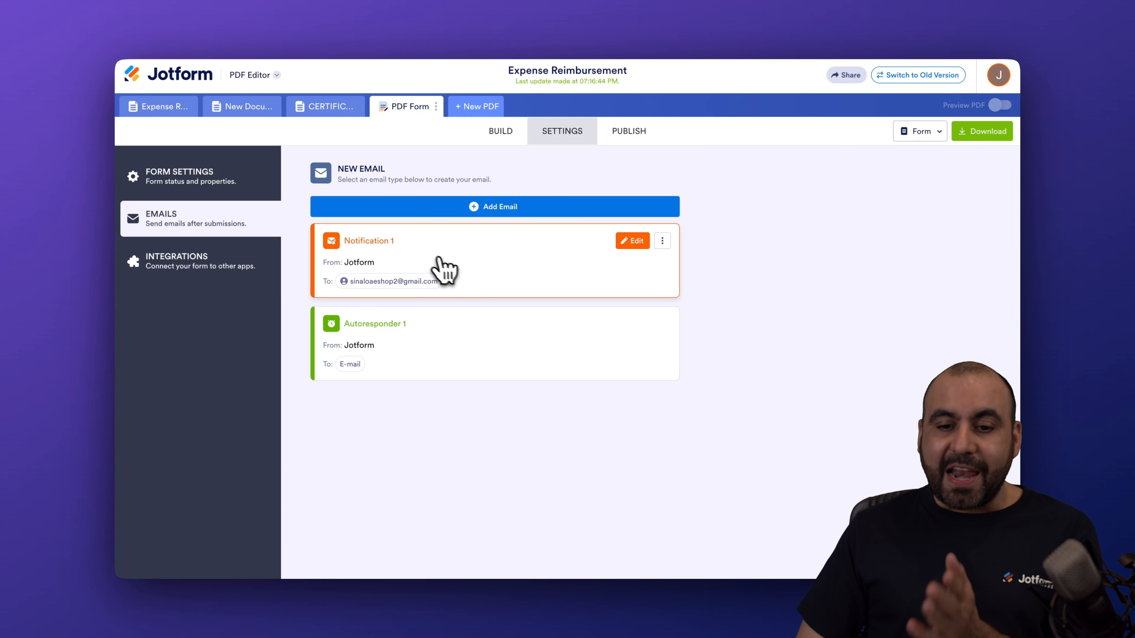
click(630, 244)
click(541, 210)
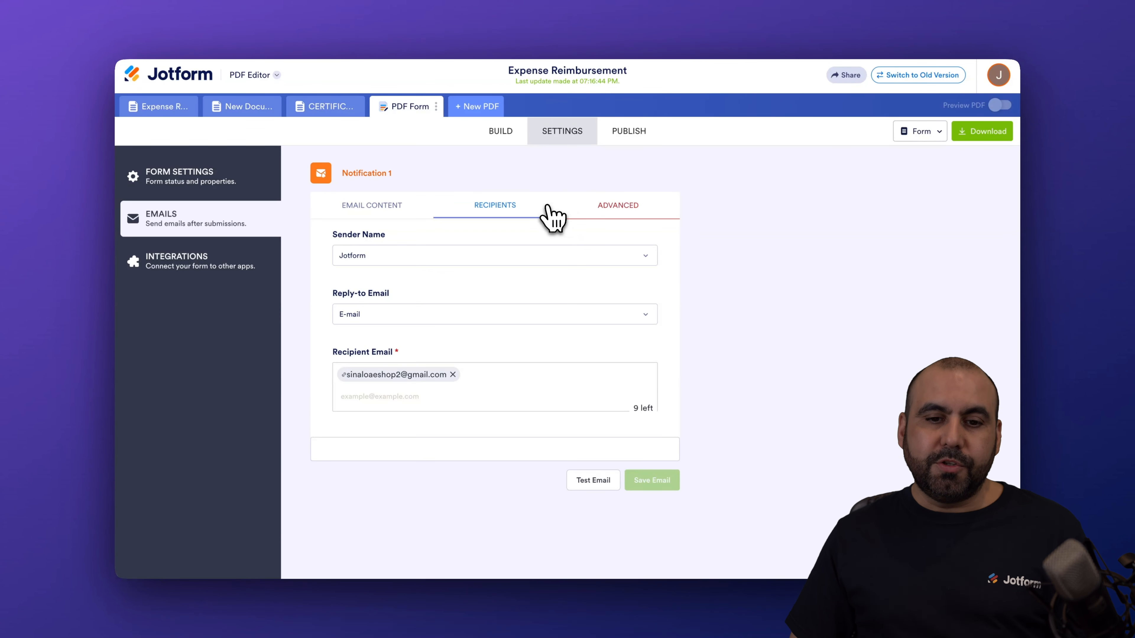
click(616, 214)
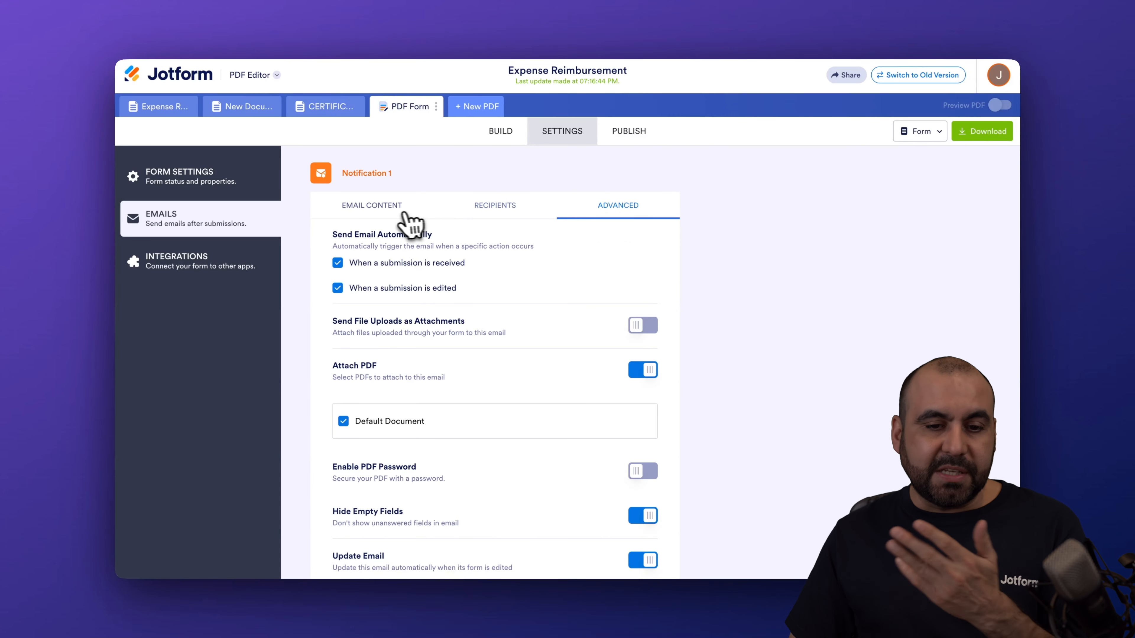
click(399, 212)
click(467, 212)
click(621, 213)
scroll(565, 324, down, 1)
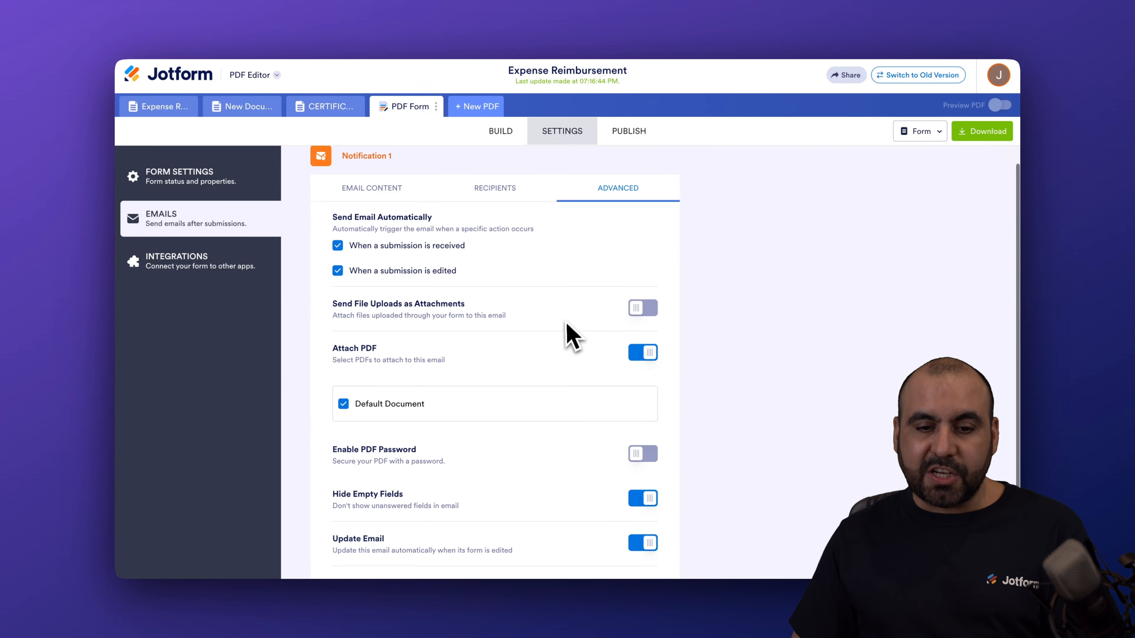
click(188, 280)
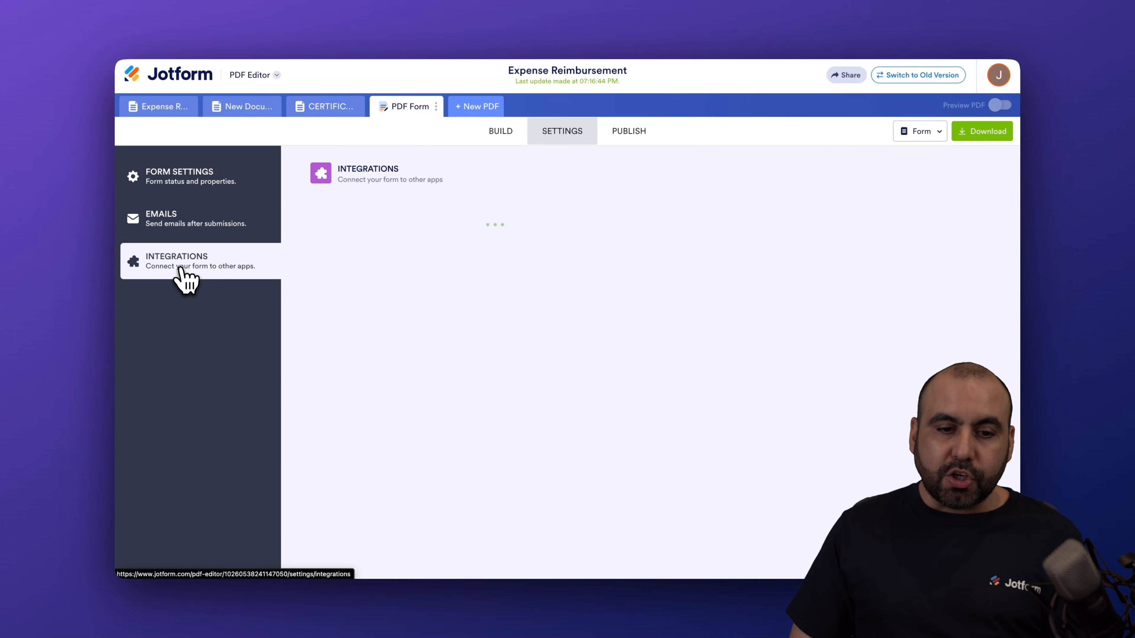
Review the PDF form's publishing options: fillable download, quick sharing and third-party platforms
click(628, 131)
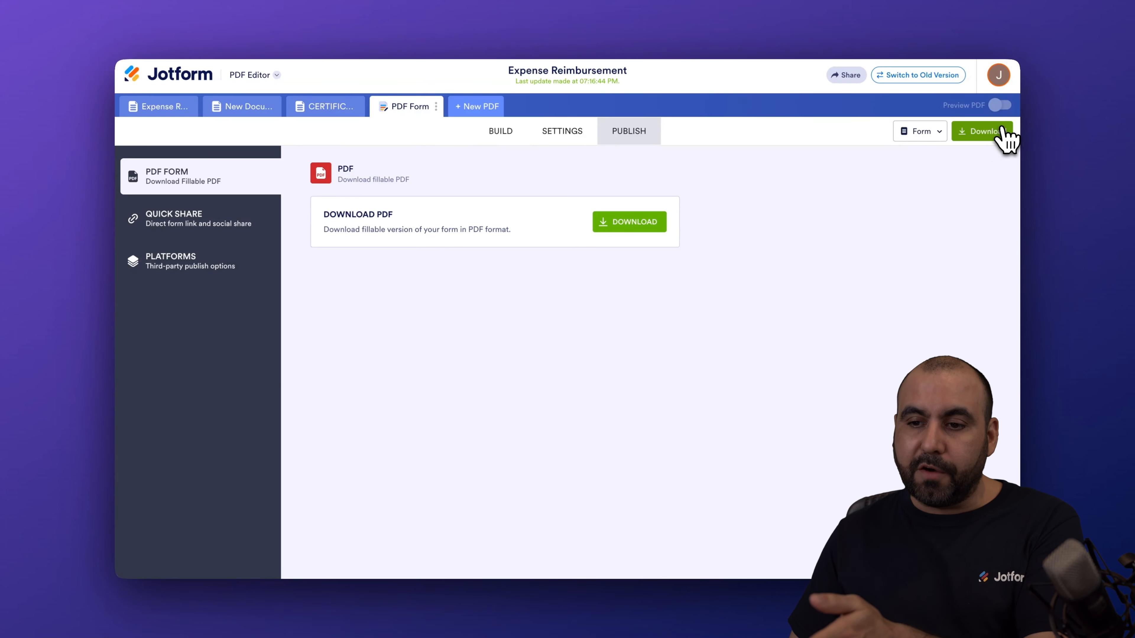
click(226, 224)
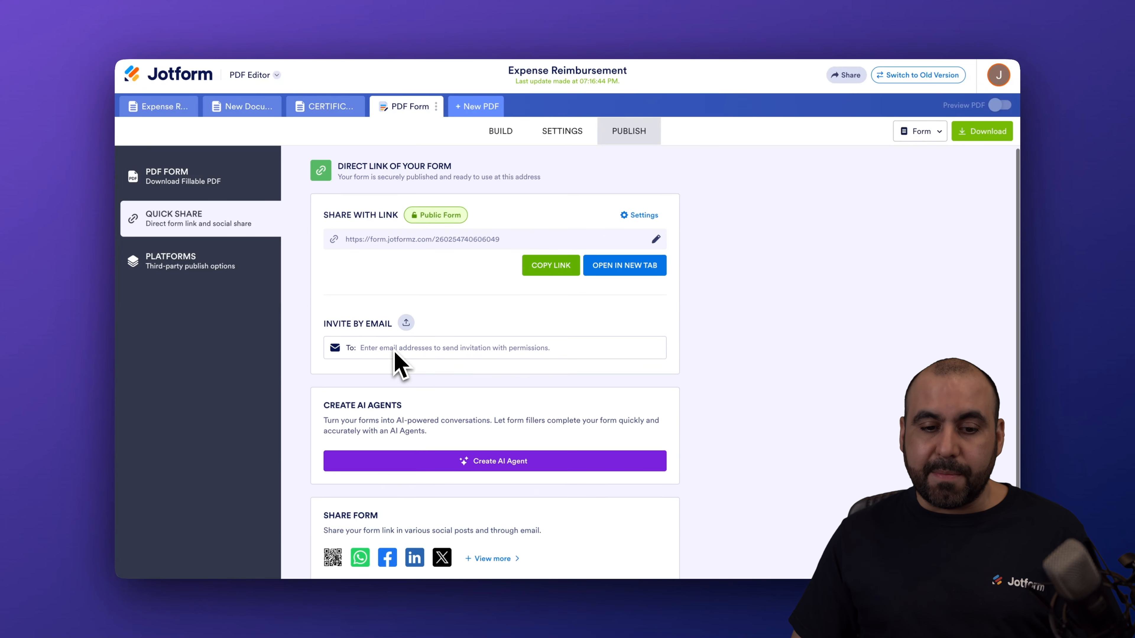
scroll(397, 353, down, 3)
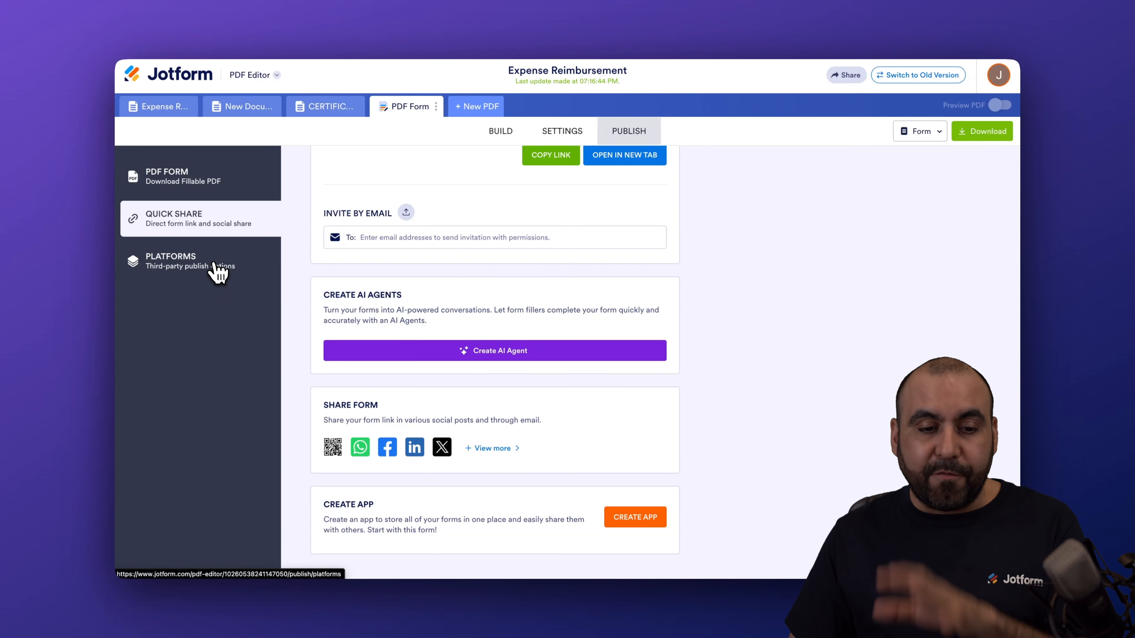
click(204, 268)
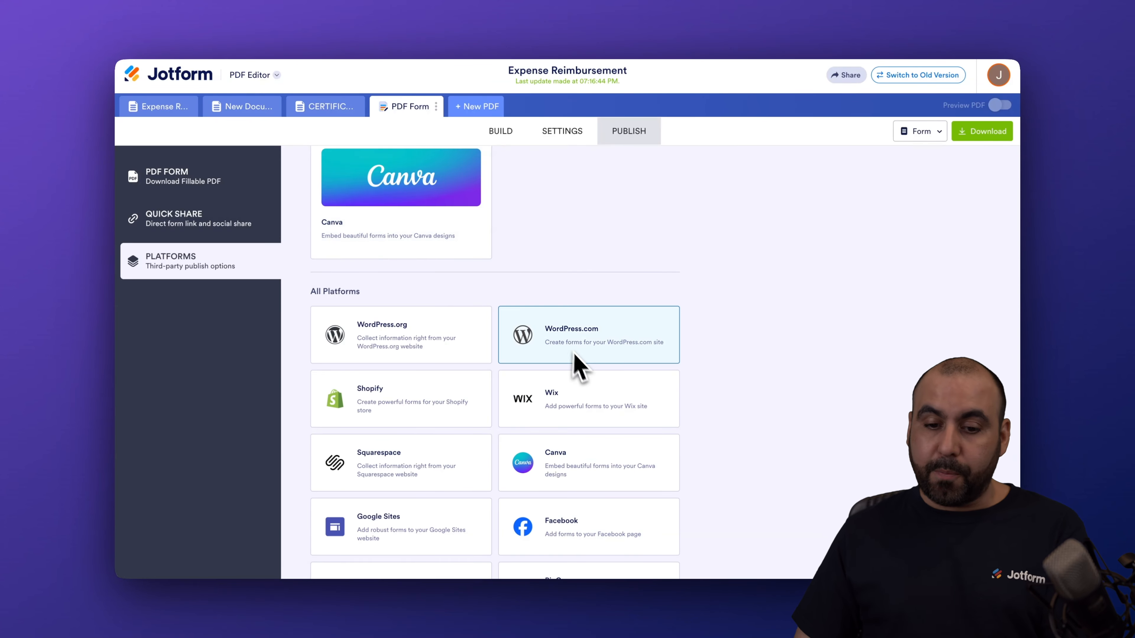
scroll(527, 278, up, 3)
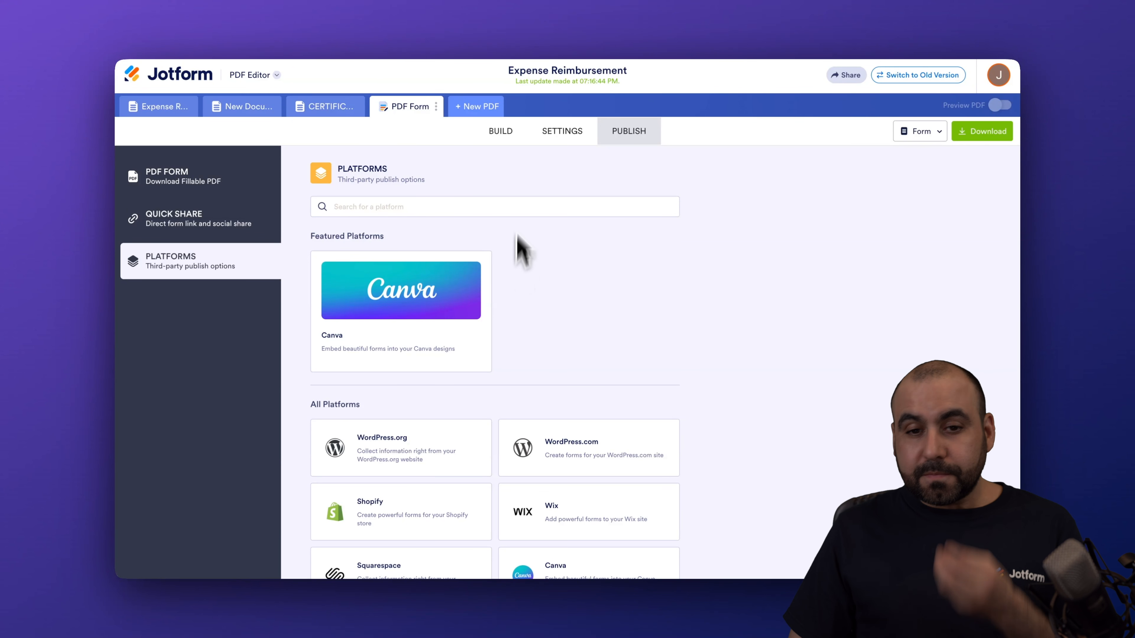
click(210, 82)
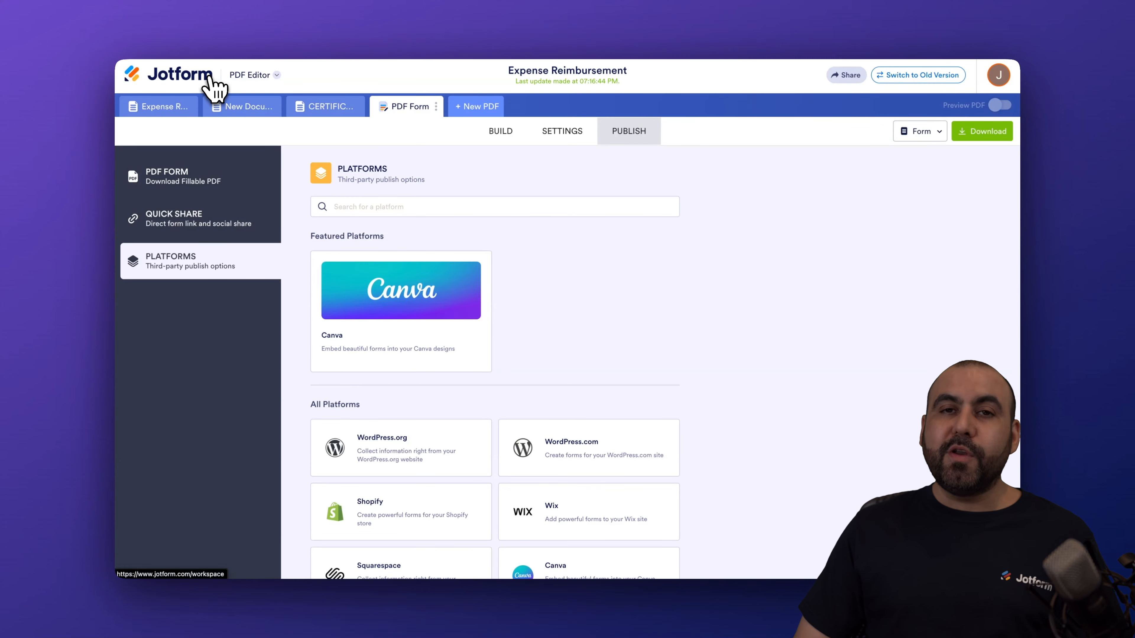